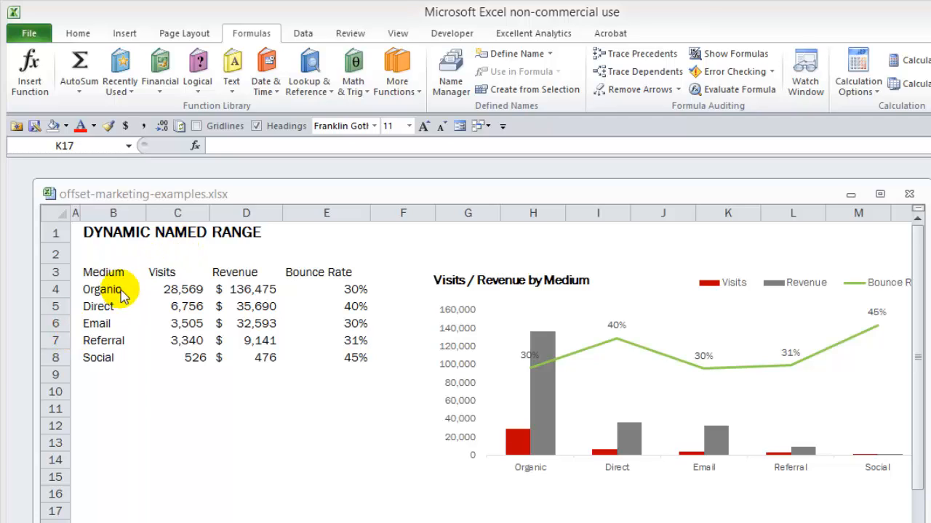
Start an OFFSET formula in B10 with absolute reference $B$4, leaving the rows and cols arguments empty
{"action": "left_click", "coordinate": [95, 392]}
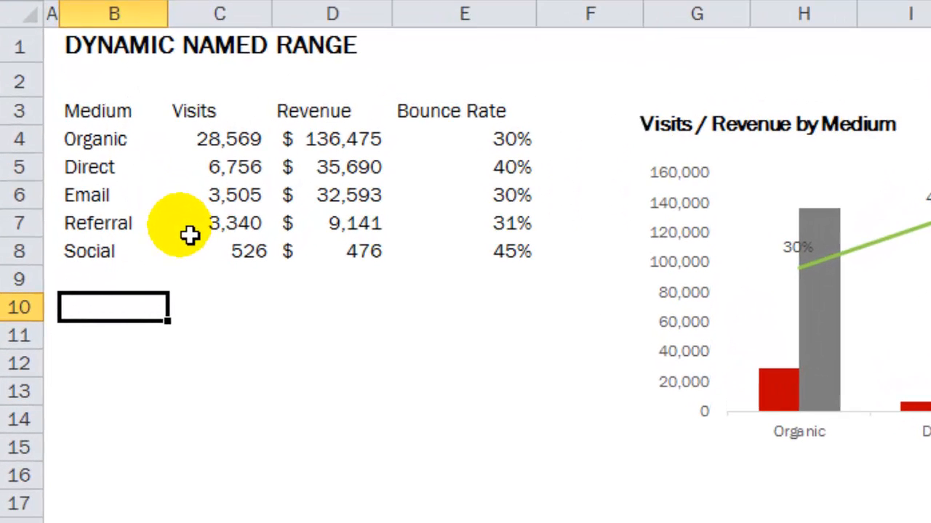
{"action": "type", "text": "="}
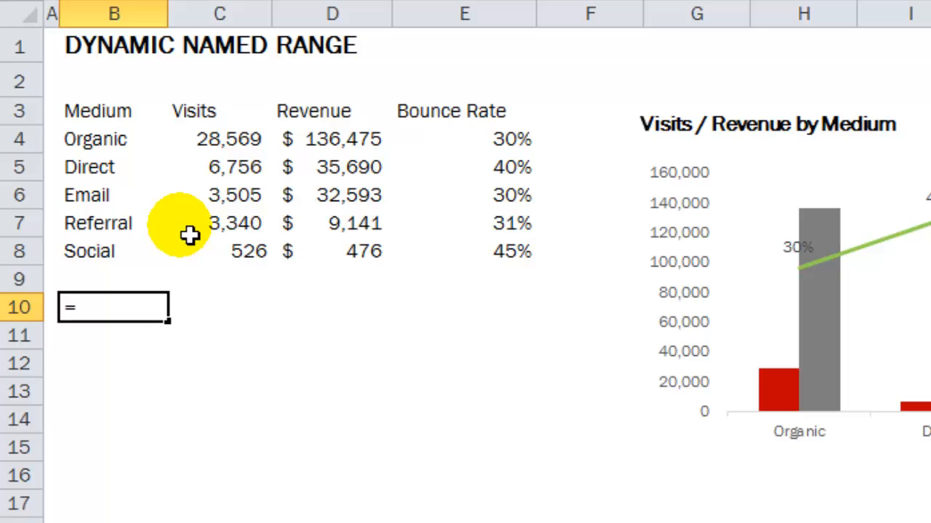
{"action": "type", "text": "off"}
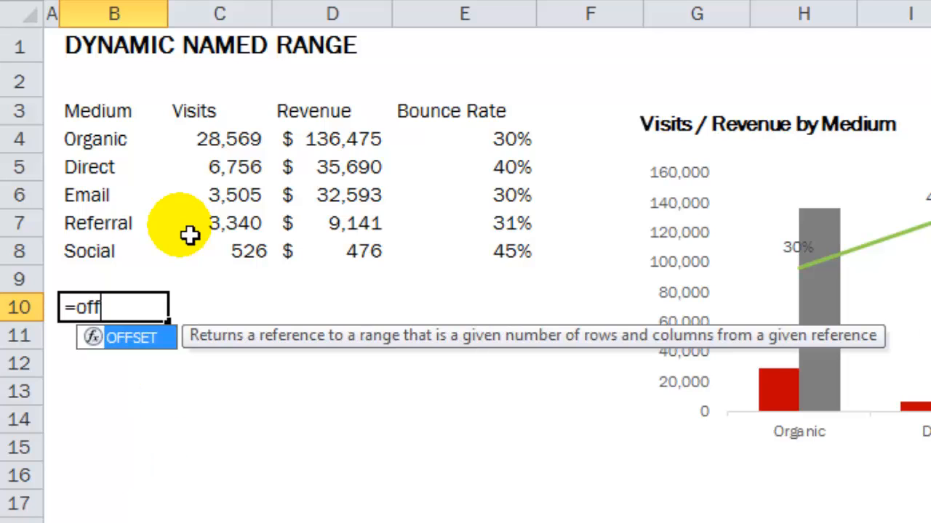
{"action": "key", "text": "Tab"}
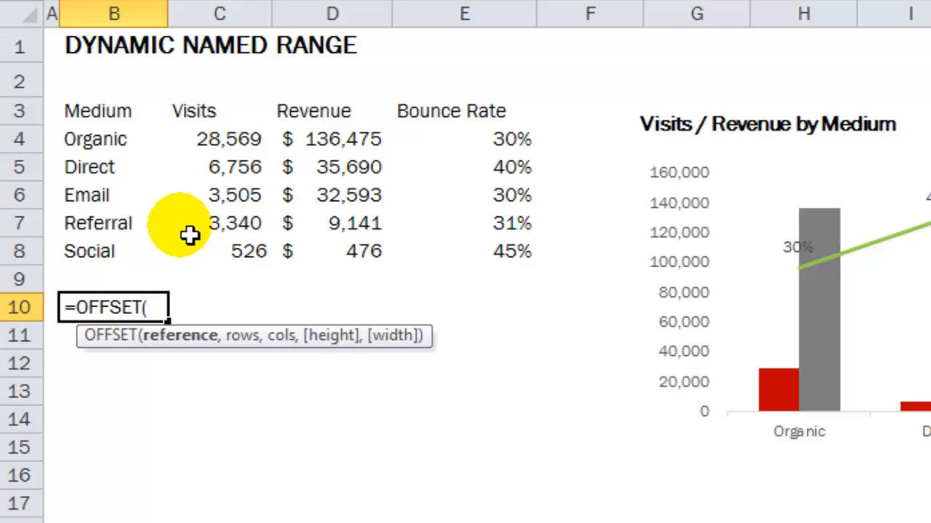
{"action": "left_click", "coordinate": [107, 149]}
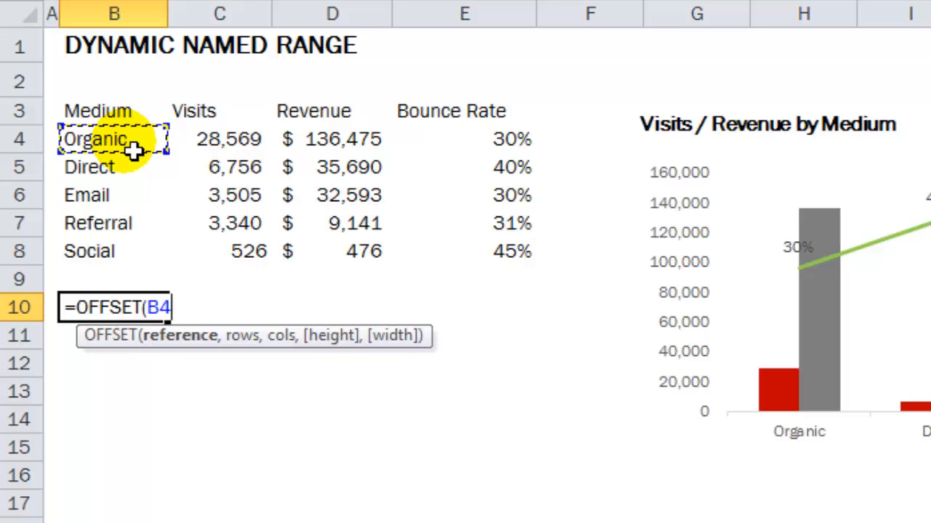
{"action": "key", "text": "F4"}
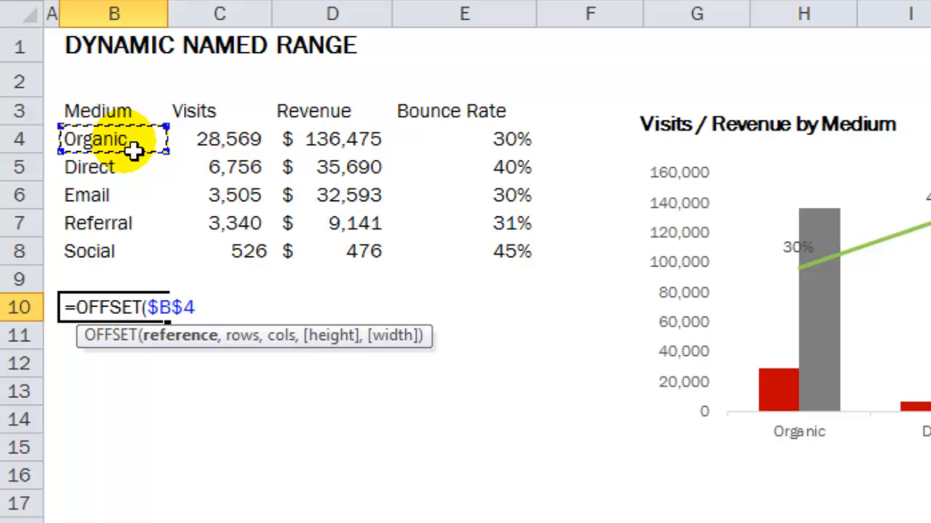
{"action": "type", "text": ","}
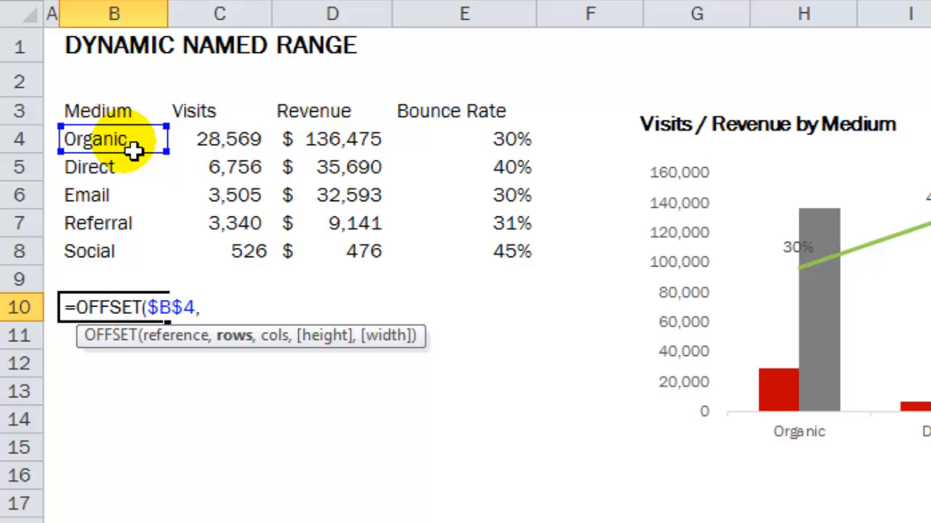
{"action": "type", "text": ","}
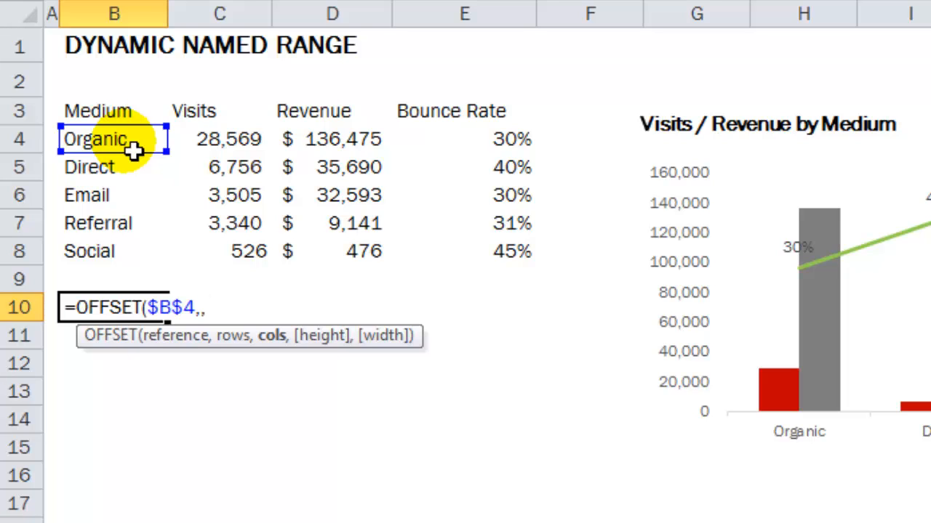
{"action": "type", "text": ","}
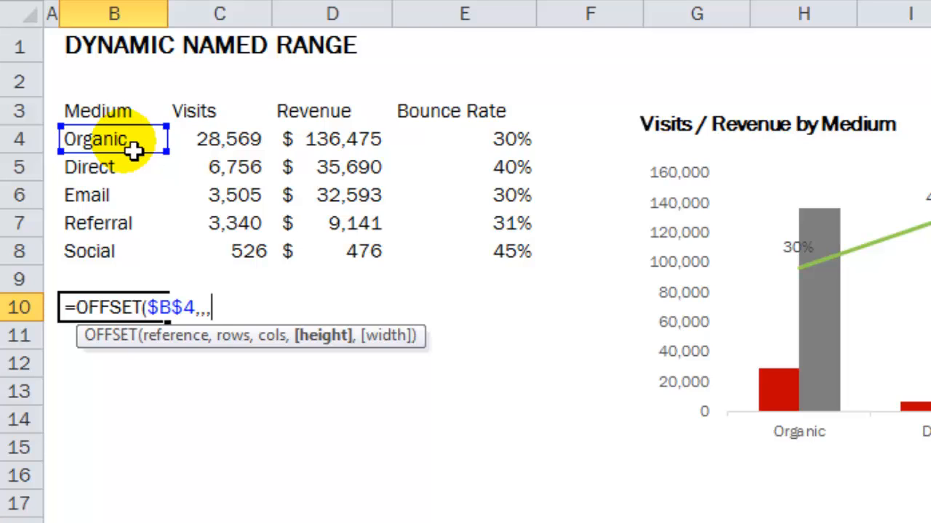
Move the partial OFFSET formula from B10 to D10
{"action": "key", "text": "shift+Home"}
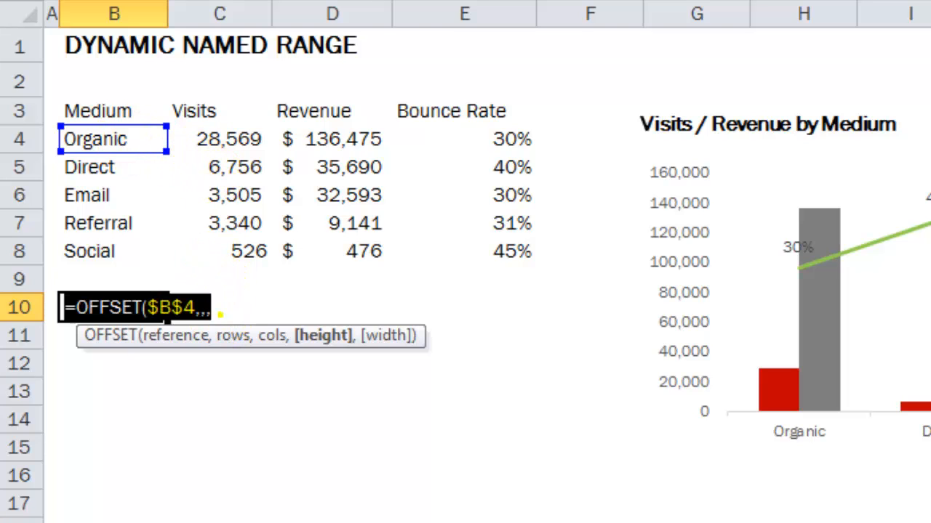
{"action": "key", "text": "Escape"}
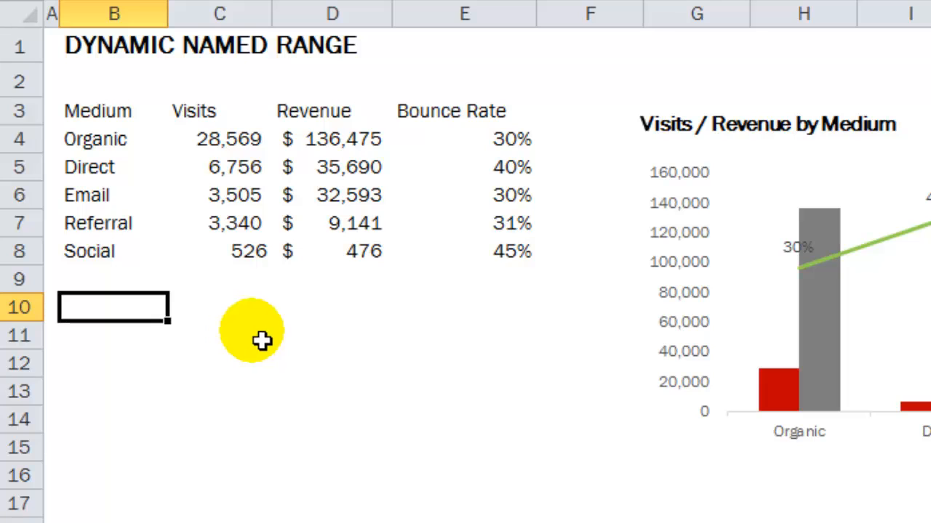
{"action": "left_click", "coordinate": [350, 314]}
{"action": "type", "text": "=OFFSET($B$4,,,)"}
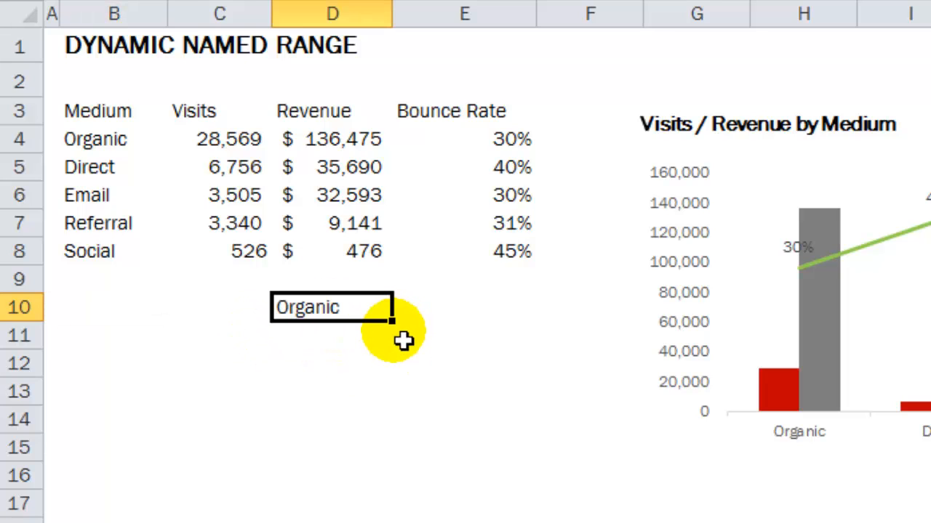
Add COUNTA($B$4:$B$17) as the height argument of the OFFSET formula in D10, using absolute references
{"action": "double_click", "coordinate": [357, 316]}
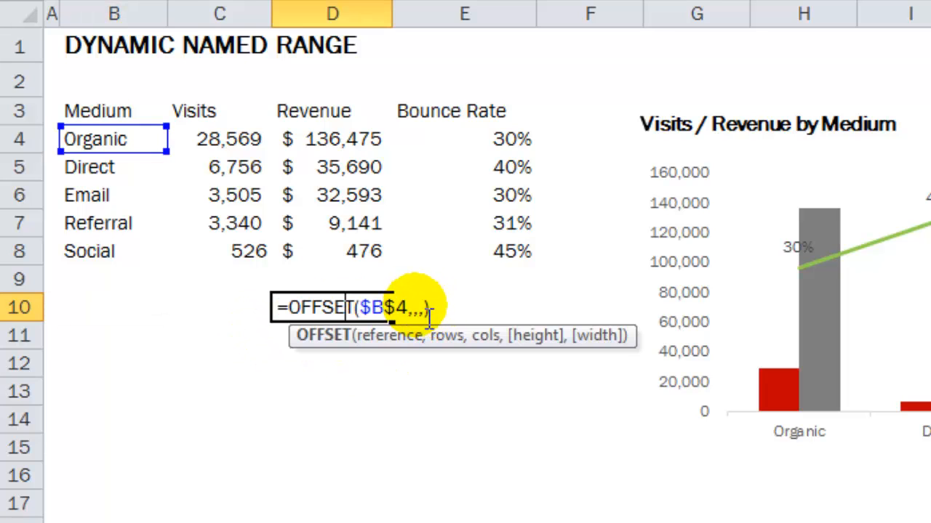
{"action": "key", "text": "Left"}
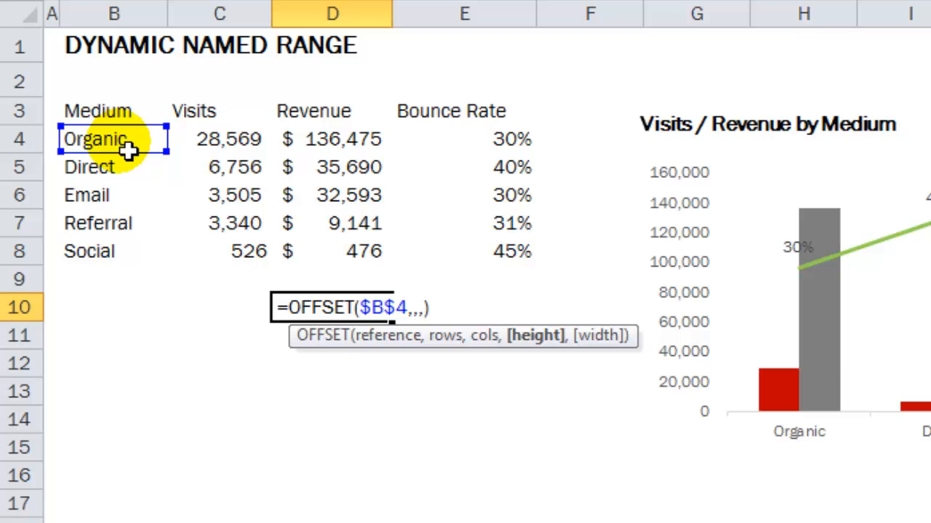
{"action": "type", "text": "count"}
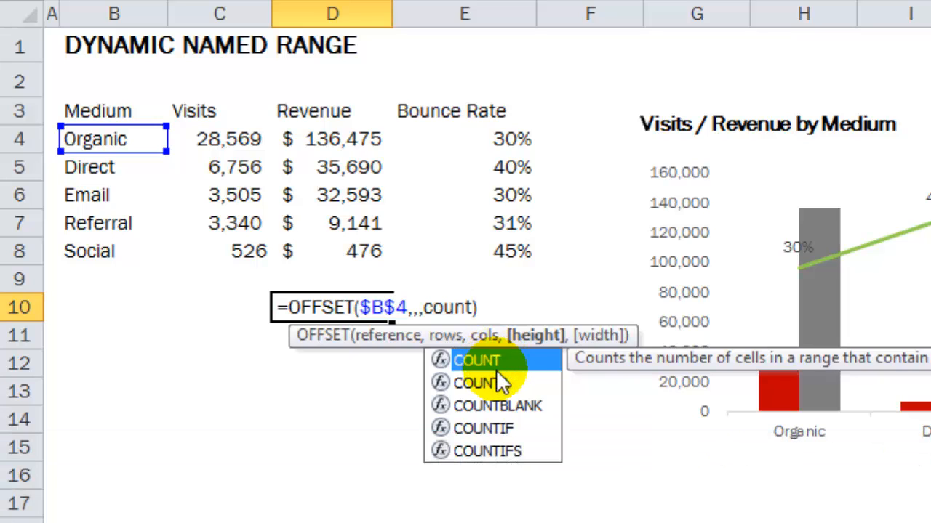
{"action": "type", "text": "a"}
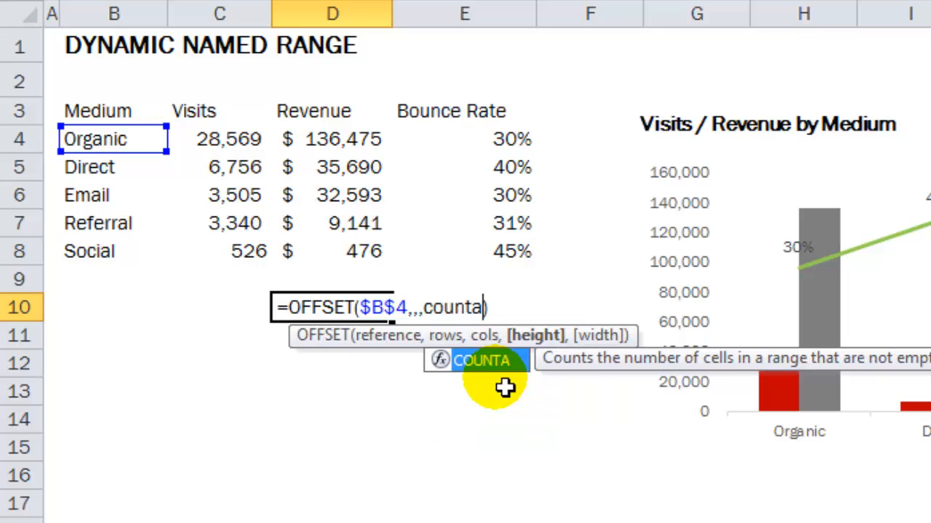
{"action": "key", "text": "Tab"}
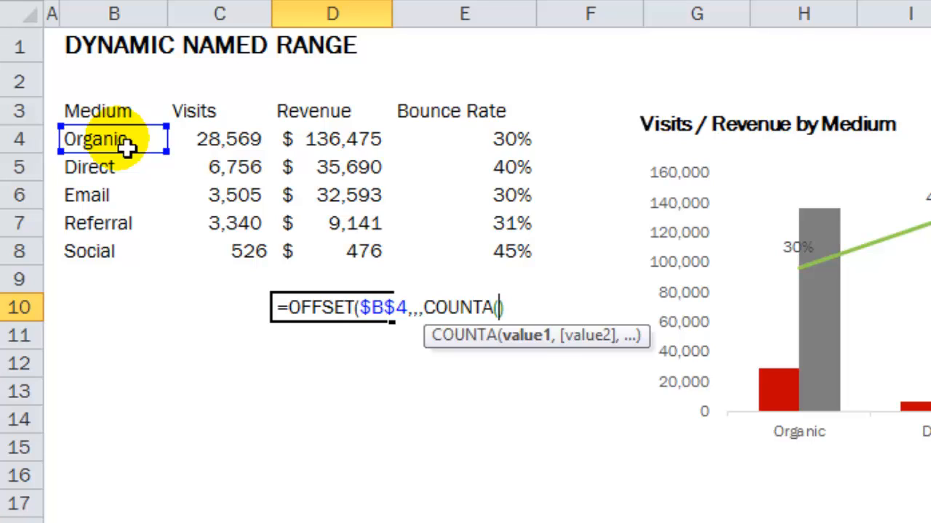
{"action": "left_click_drag", "start_coordinate": [128, 146], "coordinate": [73, 506]}
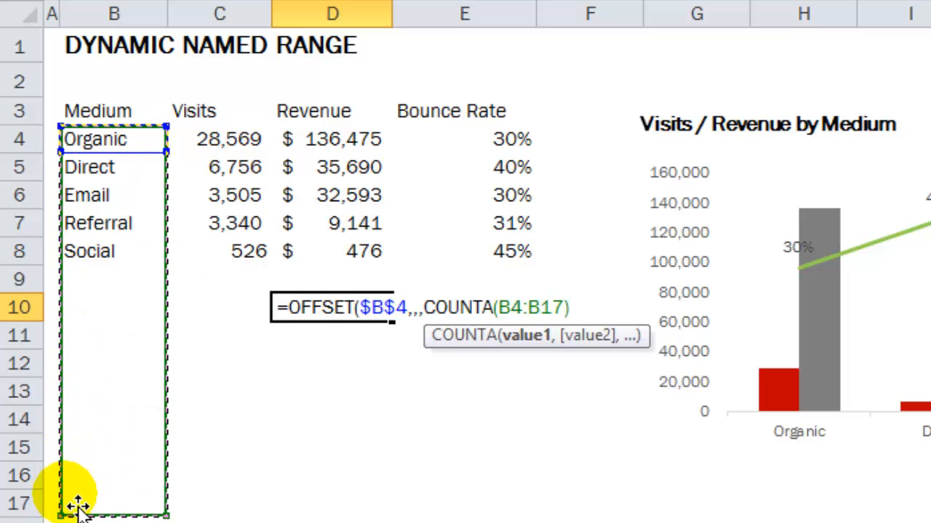
{"action": "key", "text": "F4"}
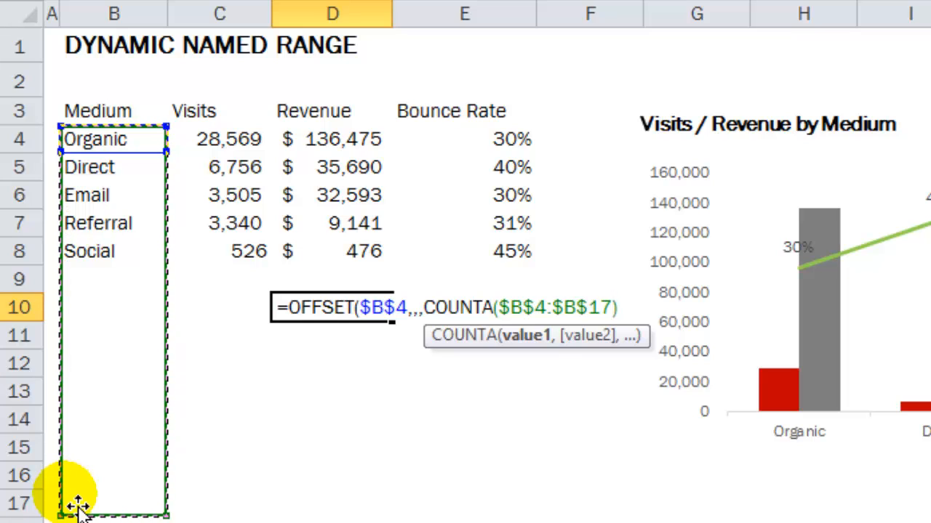
Complete the OFFSET formula in D10 without a width argument and enter it
{"action": "left_click", "coordinate": [640, 316]}
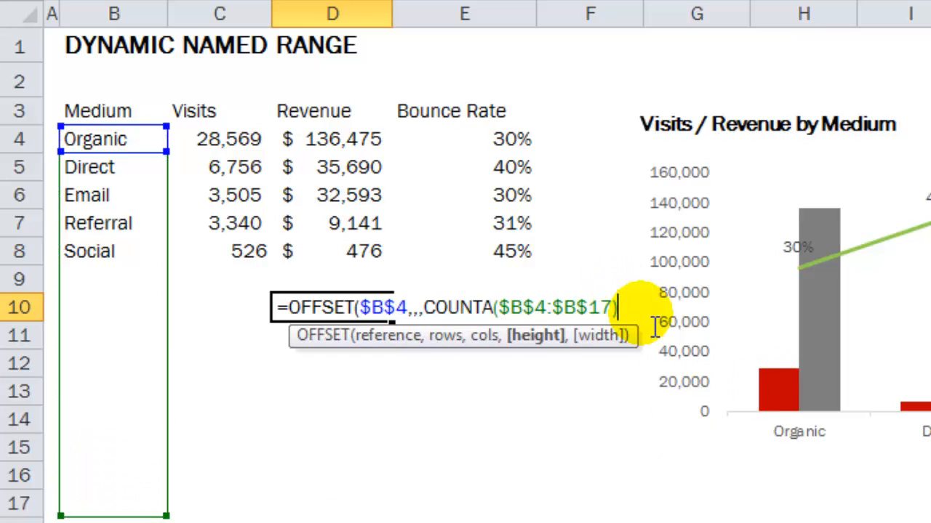
{"action": "type", "text": ","}
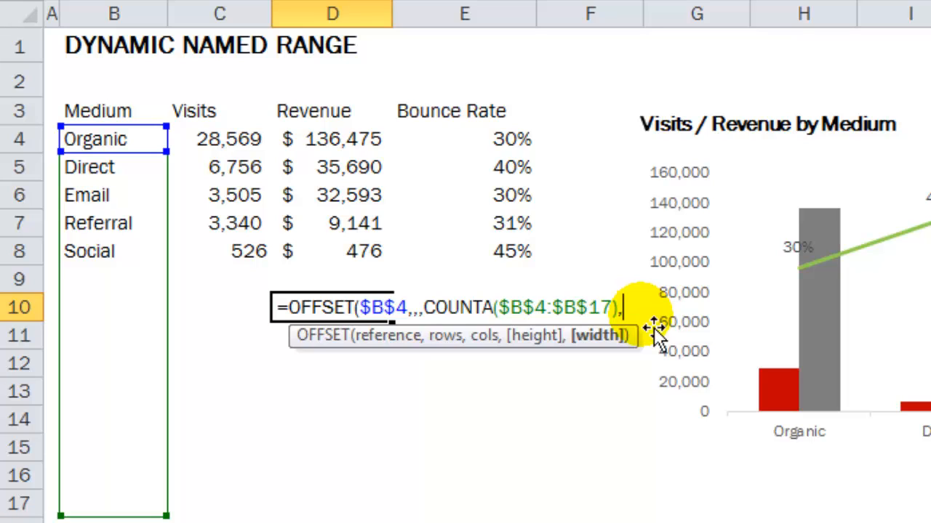
{"action": "key", "text": "BackSpace"}
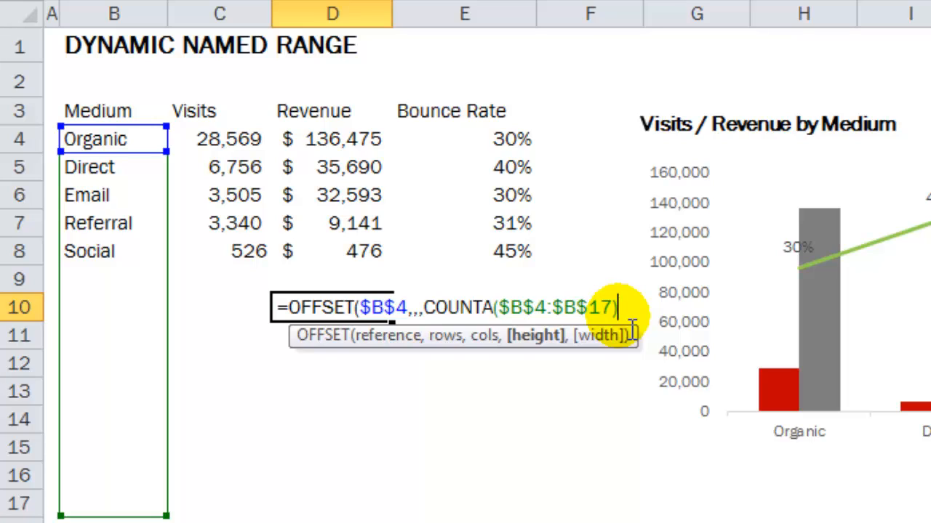
{"action": "type", "text": ")"}
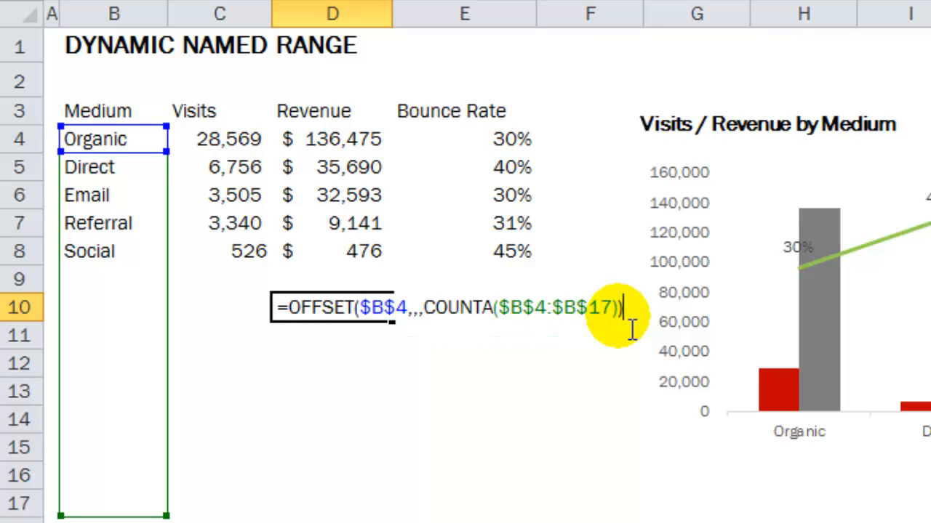
{"action": "key", "text": "Return"}
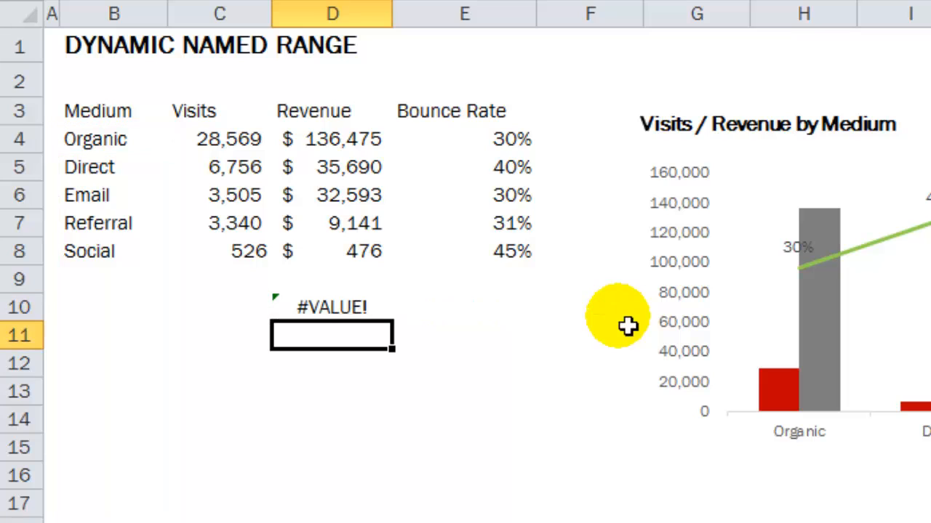
Wrap the OFFSET formula in D10 in COUNTA to make =COUNTA(OFFSET($B$4,,,COUNTA($B$4:$B$17)))
{"action": "left_click", "coordinate": [323, 317]}
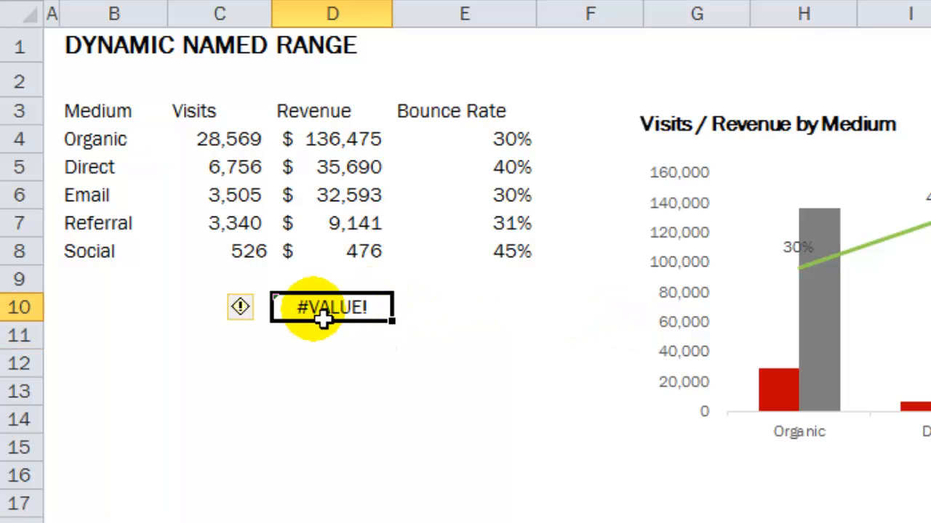
{"action": "double_click", "coordinate": [323, 317]}
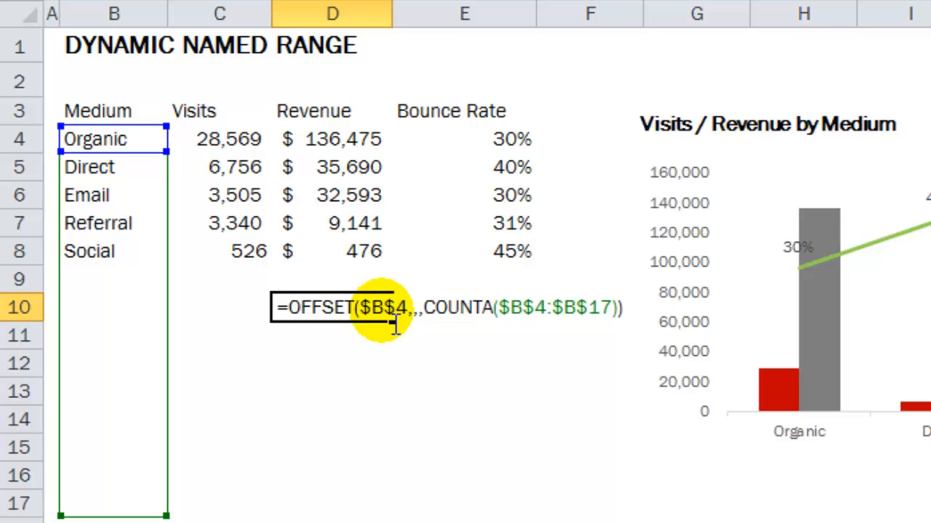
{"action": "type", "text": "counta"}
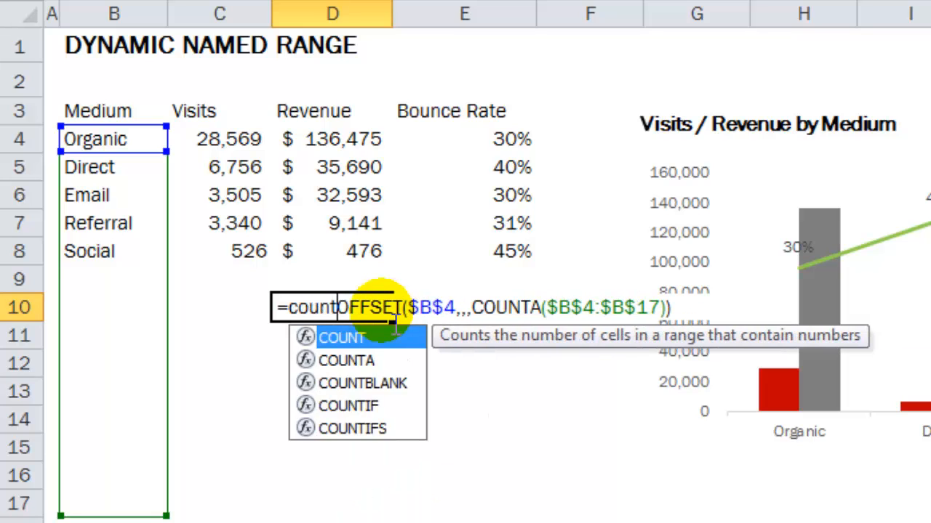
{"action": "key", "text": "Tab"}
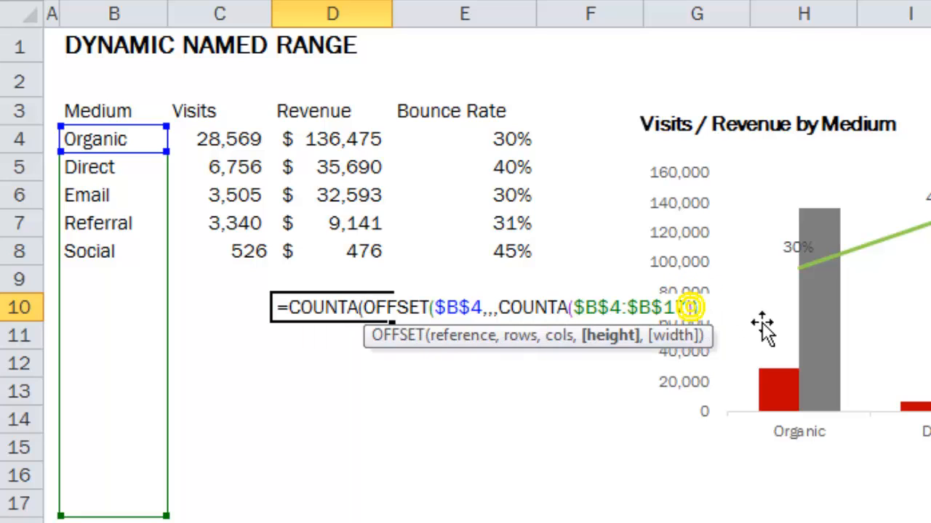
{"action": "type", "text": ")"}
{"action": "key", "text": "Return"}
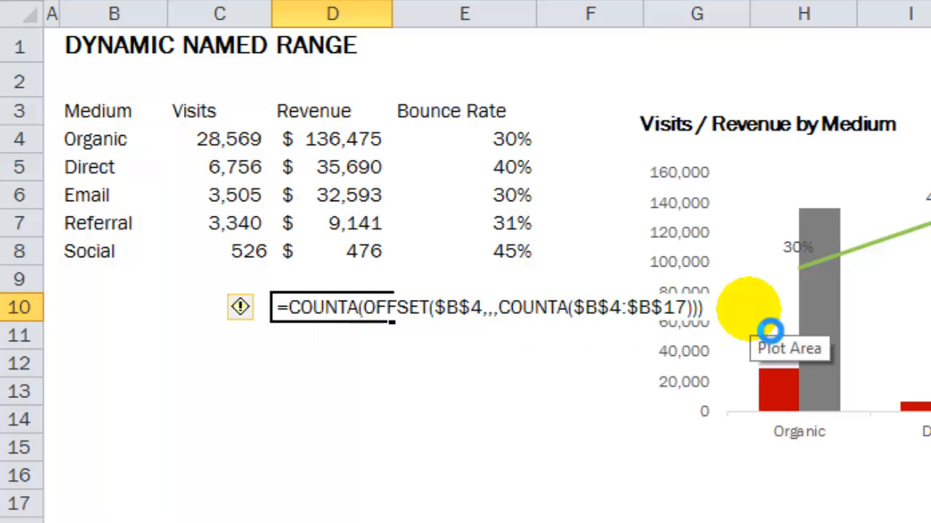
{"action": "left_click", "coordinate": [351, 317]}
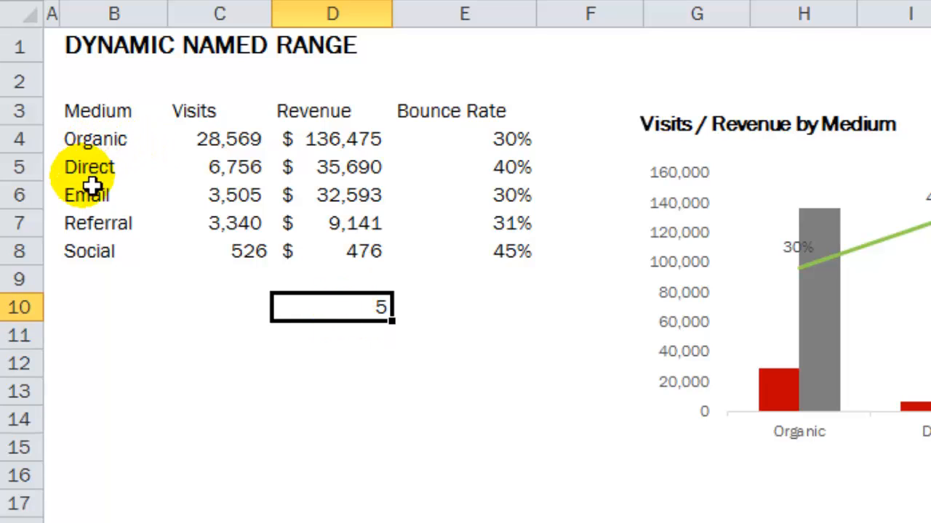
Test the dynamic count by entering Test in B9 below Social and clearing the entry again
{"action": "left_click", "coordinate": [86, 288]}
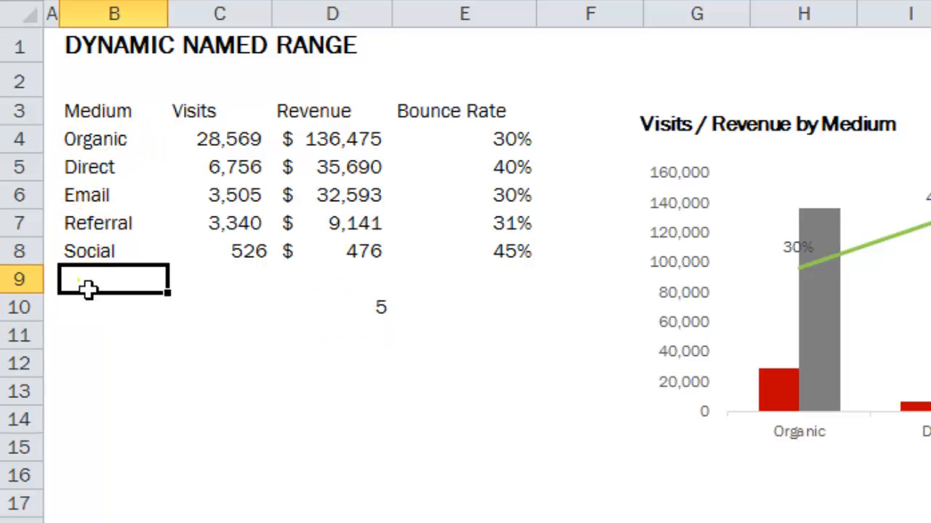
{"action": "type", "text": "Test"}
{"action": "key", "text": "Return"}
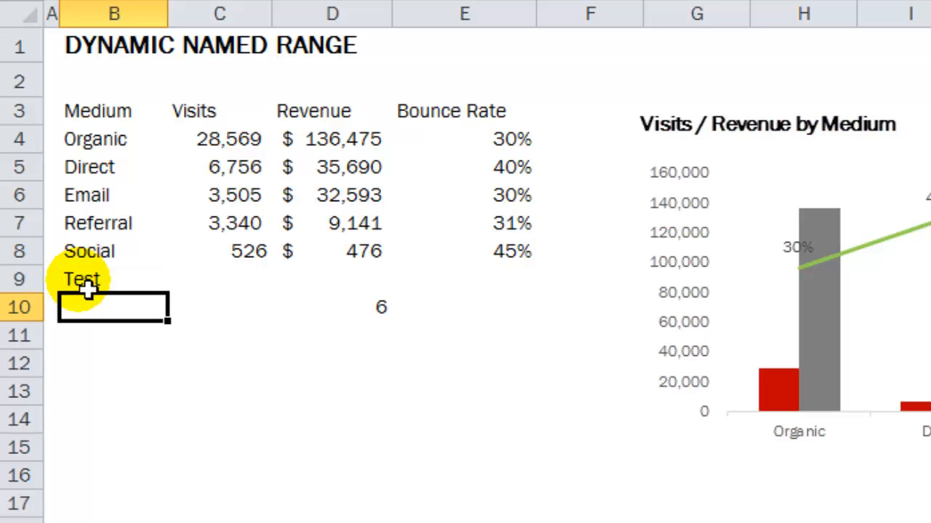
{"action": "left_click", "coordinate": [109, 285]}
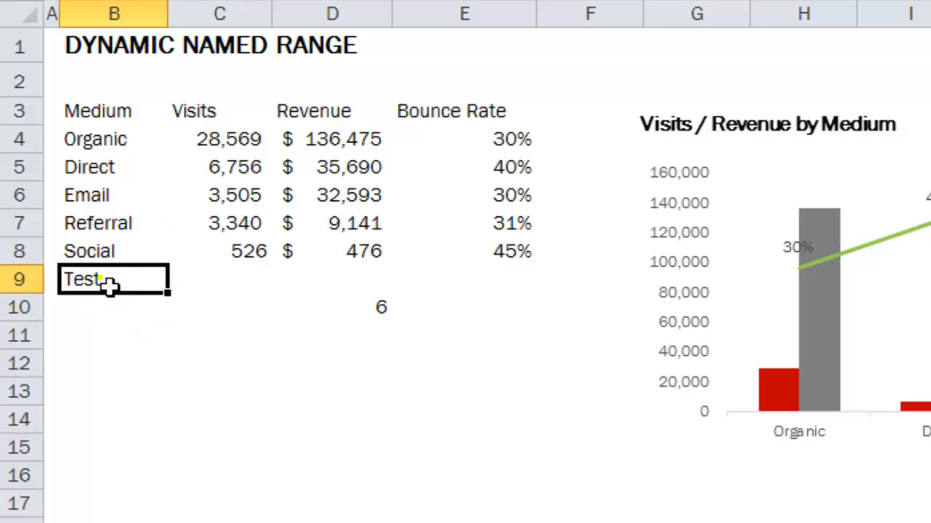
Copy the OFFSET part from inside the COUNTA wrapper of the formula in D10, leaving the cell's formula as it is
{"action": "left_click", "coordinate": [373, 308]}
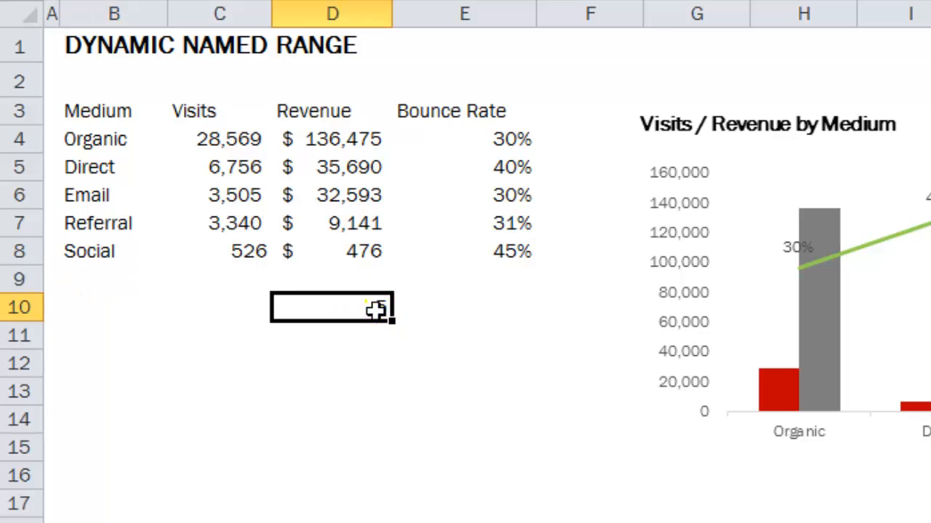
{"action": "double_click", "coordinate": [367, 307]}
{"action": "left_click_drag", "start_coordinate": [371, 312], "coordinate": [711, 327]}
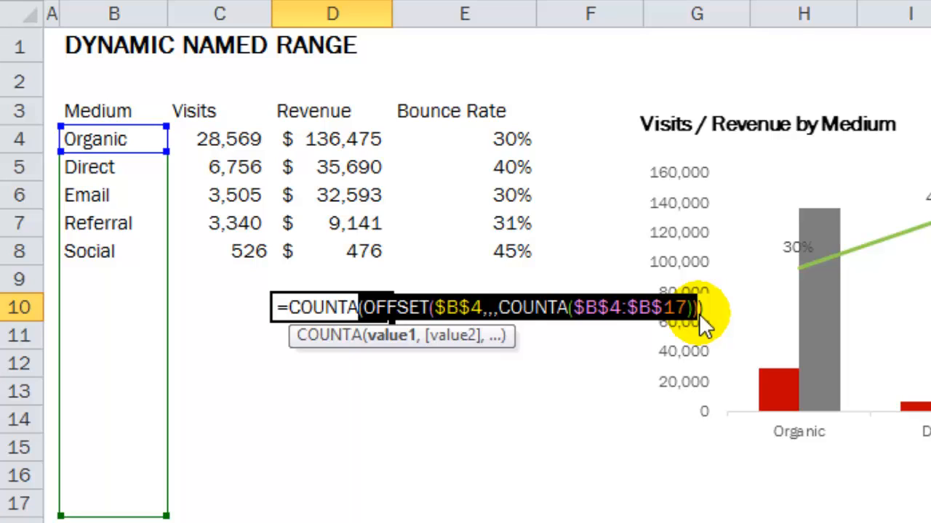
{"action": "left_click_drag", "start_coordinate": [704, 324], "coordinate": [712, 329]}
{"action": "key", "text": "Escape"}
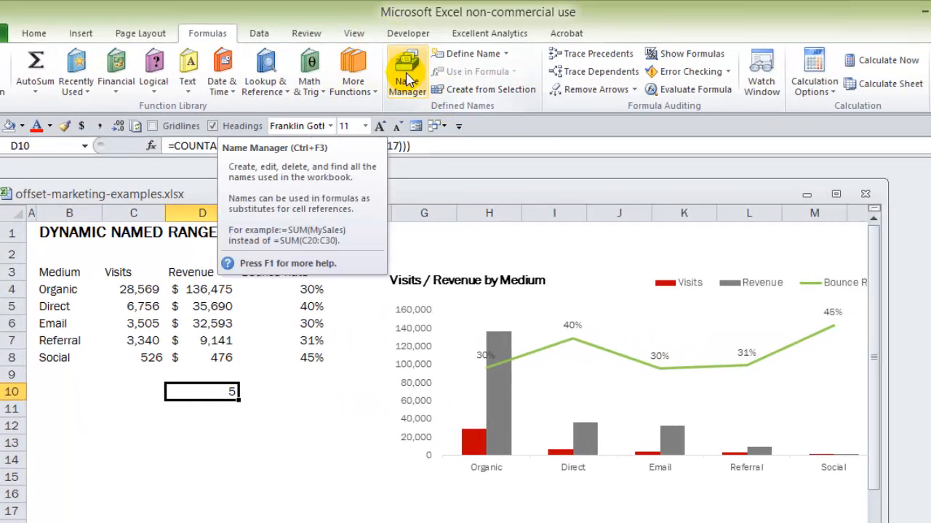
Start a new workbook-scoped name called MC_Medium and paste the copied OFFSET formula as its reference
{"action": "left_click", "coordinate": [409, 78]}
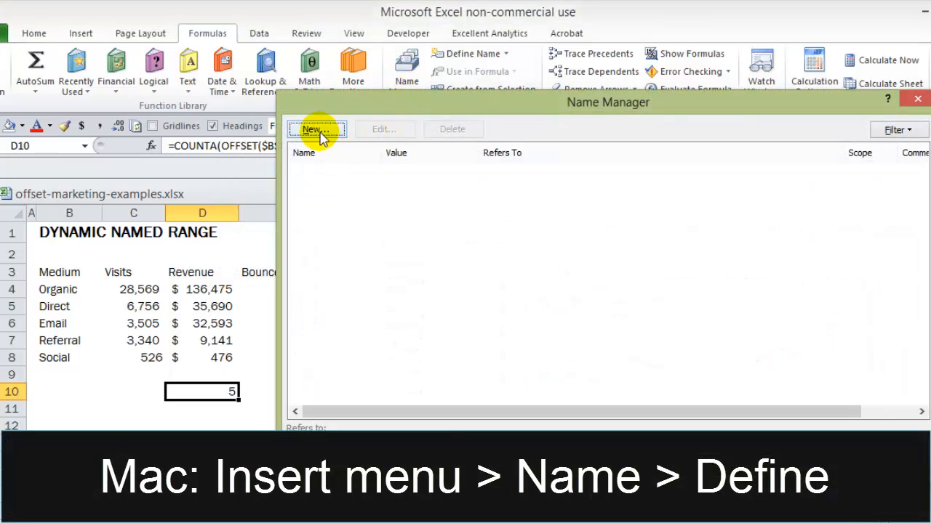
{"action": "left_click", "coordinate": [317, 129]}
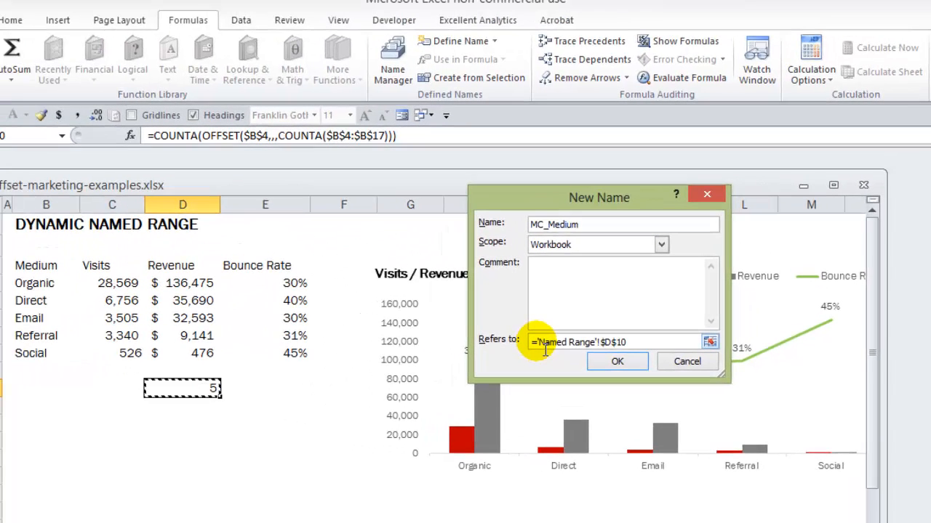
{"action": "left_click_drag", "start_coordinate": [537, 344], "coordinate": [510, 335]}
{"action": "type", "text": "(OFFSET($B$4,,,COUNTA($B$4:$B$17)))"}
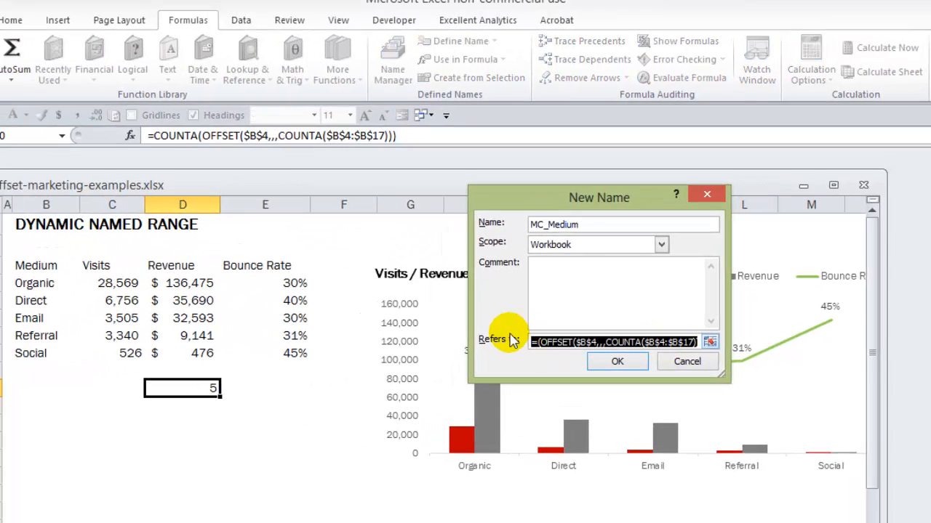
Fix the unbalanced parentheses so MC_Medium refers to =OFFSET($B$4,,,COUNTA($B$4:$B$17)), and save the name
{"action": "left_click", "coordinate": [614, 364]}
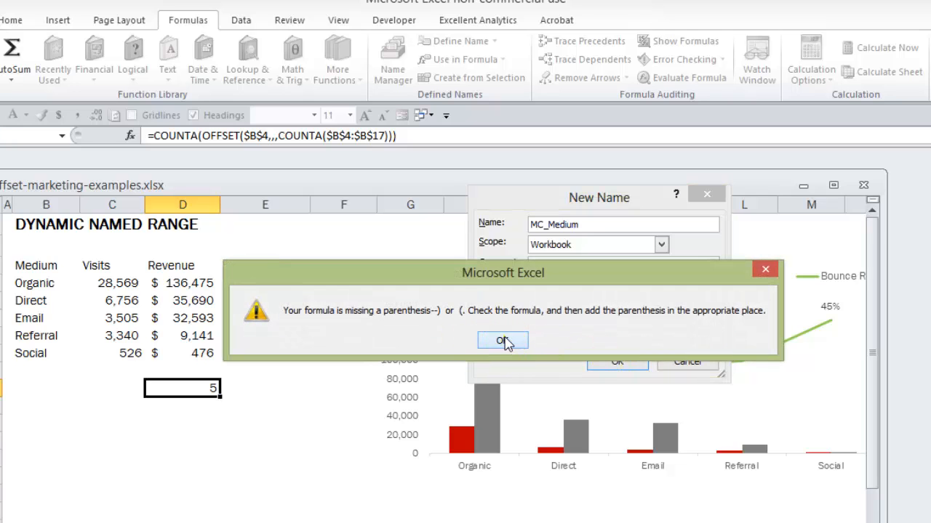
{"action": "left_click", "coordinate": [504, 341]}
{"action": "left_click", "coordinate": [542, 343]}
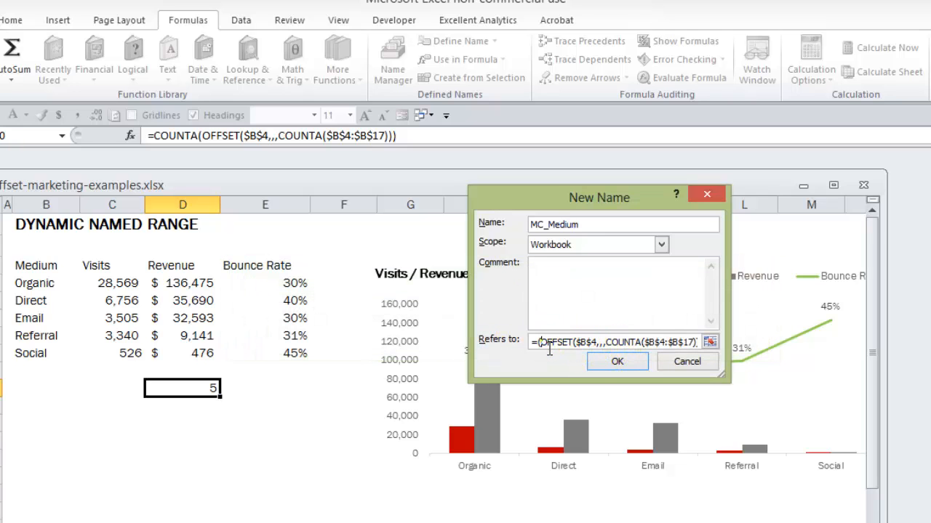
{"action": "key", "text": "End"}
{"action": "type", "text": ")"}
{"action": "left_click", "coordinate": [613, 363]}
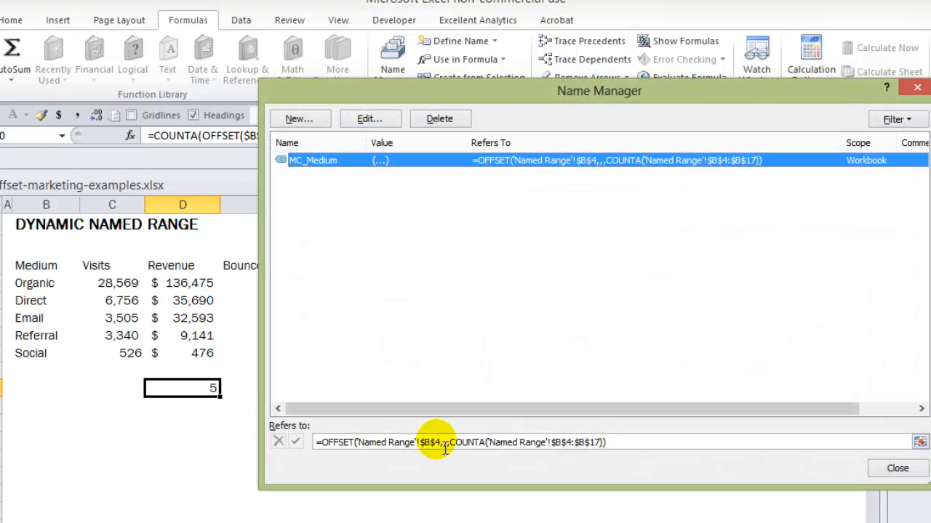
Check on the sheet which cells MC_Medium refers to, and close the Name Manager
{"action": "left_click", "coordinate": [438, 442]}
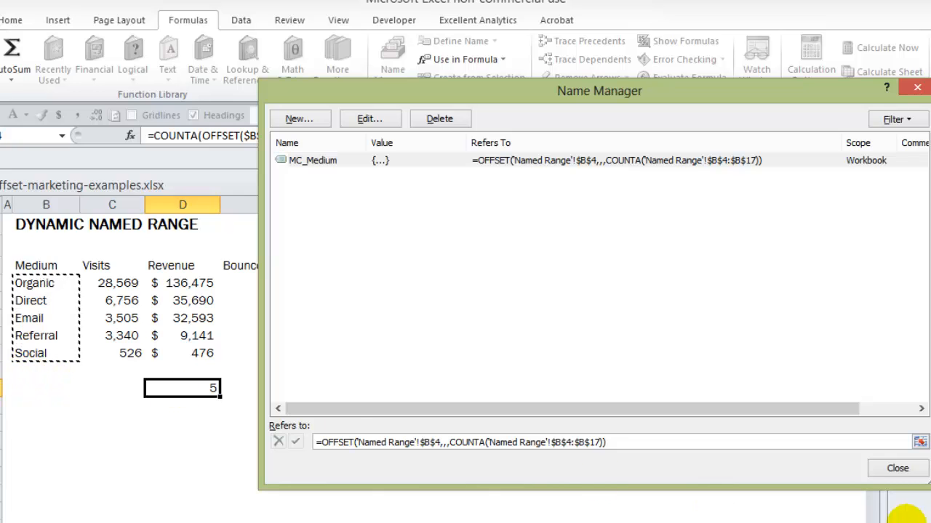
{"action": "left_click", "coordinate": [902, 469]}
Test MC_Medium by entering Test in B9 below Social and checking which cells the name covers in the Name Manager
{"action": "left_click", "coordinate": [36, 375]}
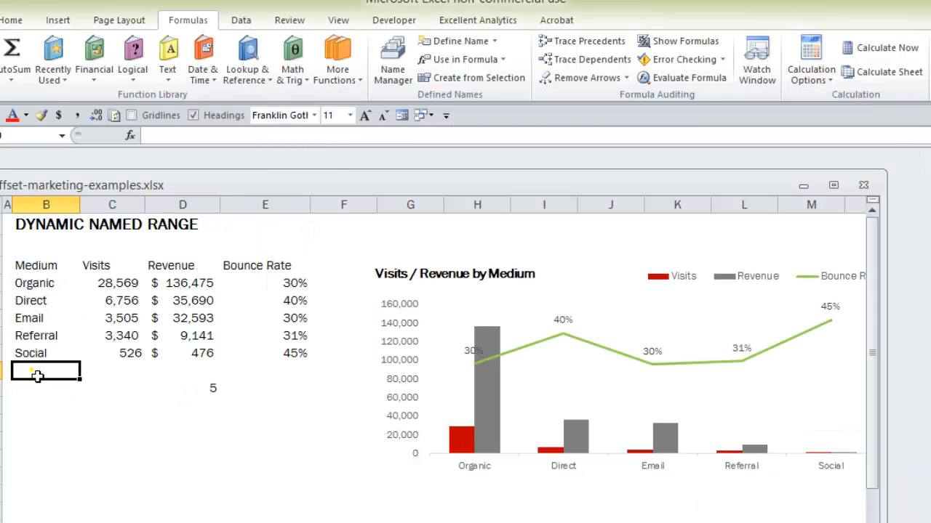
{"action": "type", "text": "Test"}
{"action": "key", "text": "Return"}
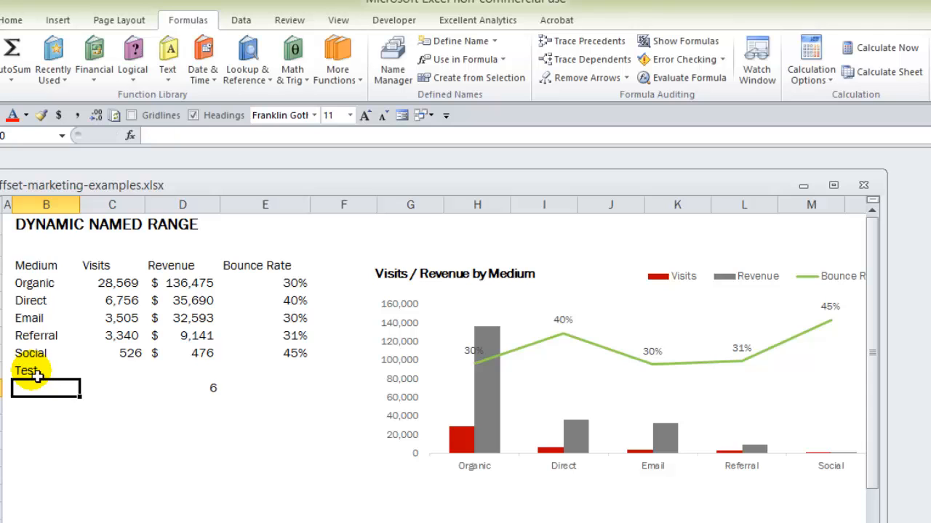
{"action": "left_click", "coordinate": [396, 67]}
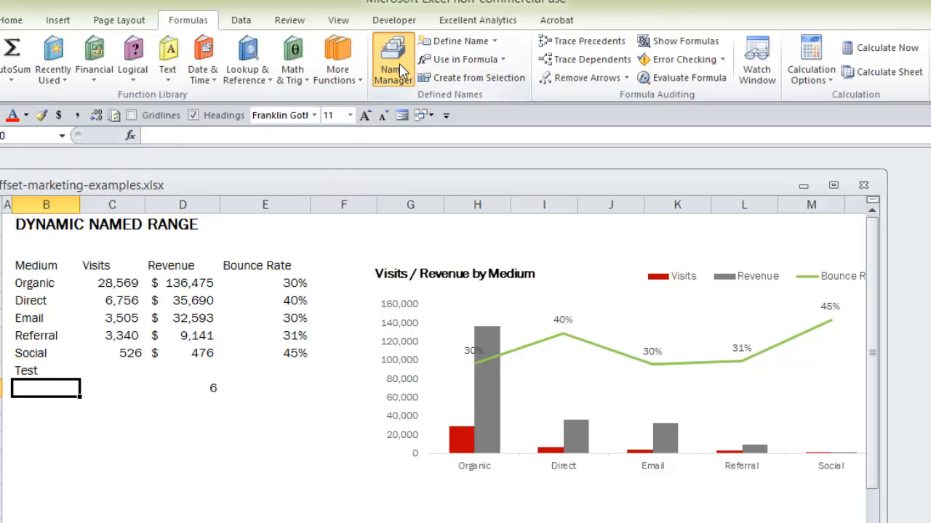
{"action": "left_click", "coordinate": [434, 442]}
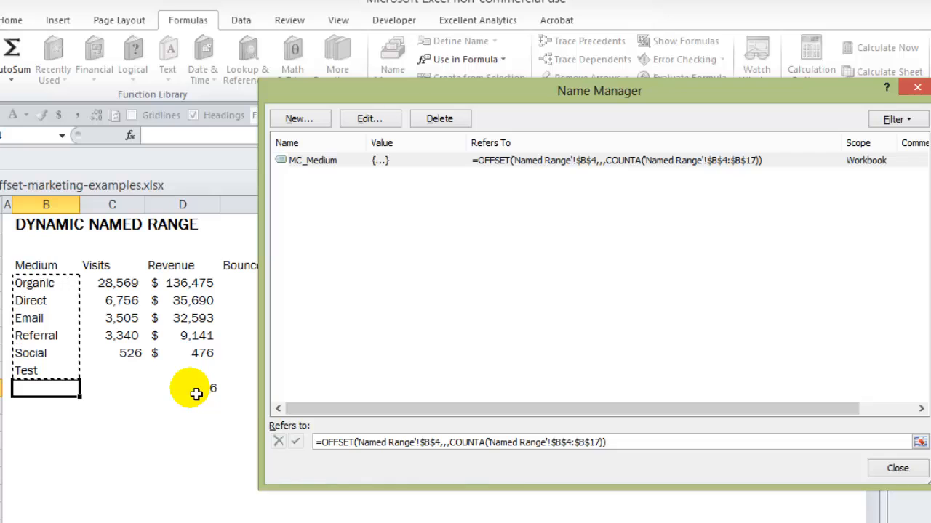
{"action": "left_click_drag", "start_coordinate": [463, 91], "coordinate": [456, 83]}
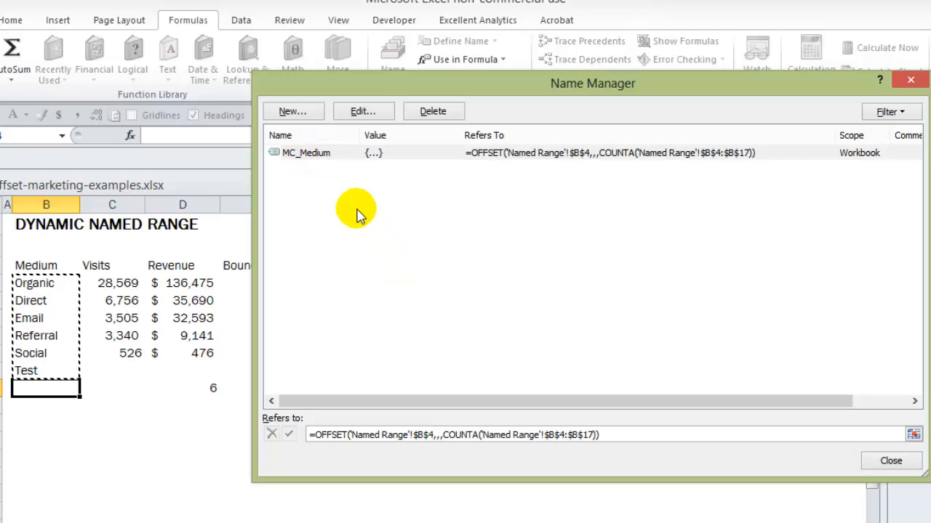
Copy the whole reference formula of MC_Medium and paste it into the blank Word document
{"action": "left_click_drag", "start_coordinate": [617, 441], "coordinate": [245, 429]}
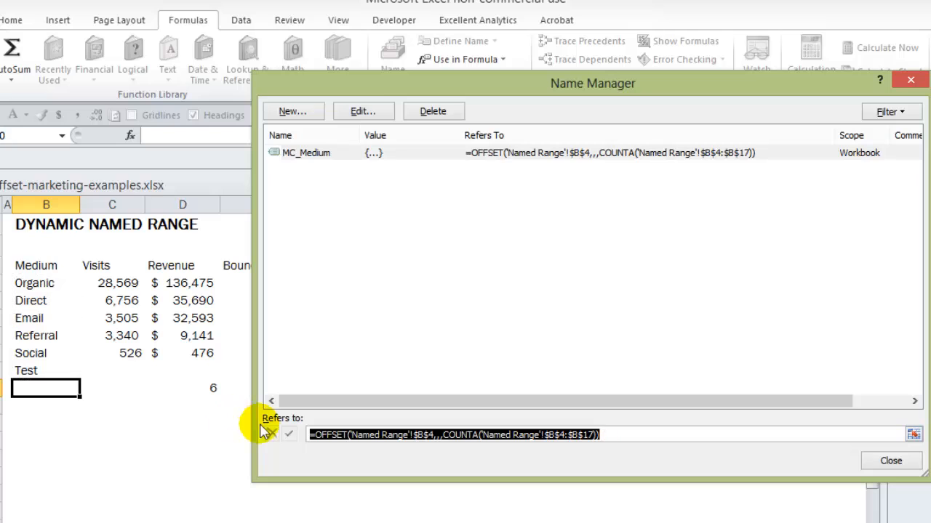
{"action": "key", "text": "alt+Tab"}
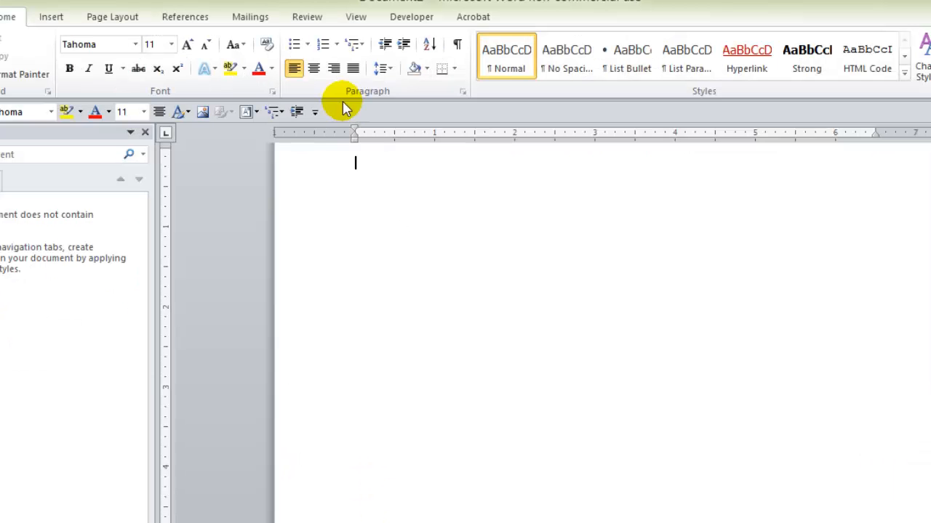
{"action": "key", "text": "ctrl+v"}
{"action": "scroll", "coordinate": [395, 249], "scroll_direction": "up", "scroll_amount": 2}
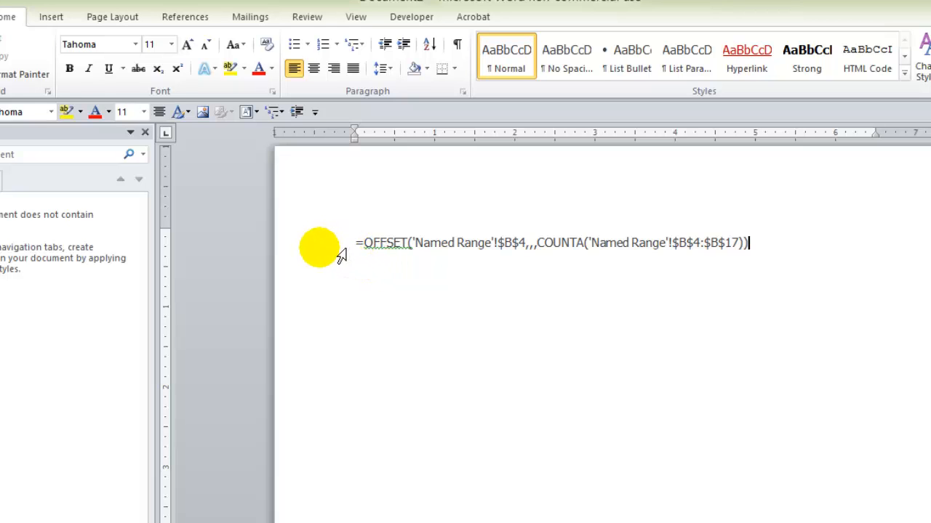
Replace all occurrences of $B with $C in the pasted formula using Find and Replace
{"action": "left_click", "coordinate": [143, 154]}
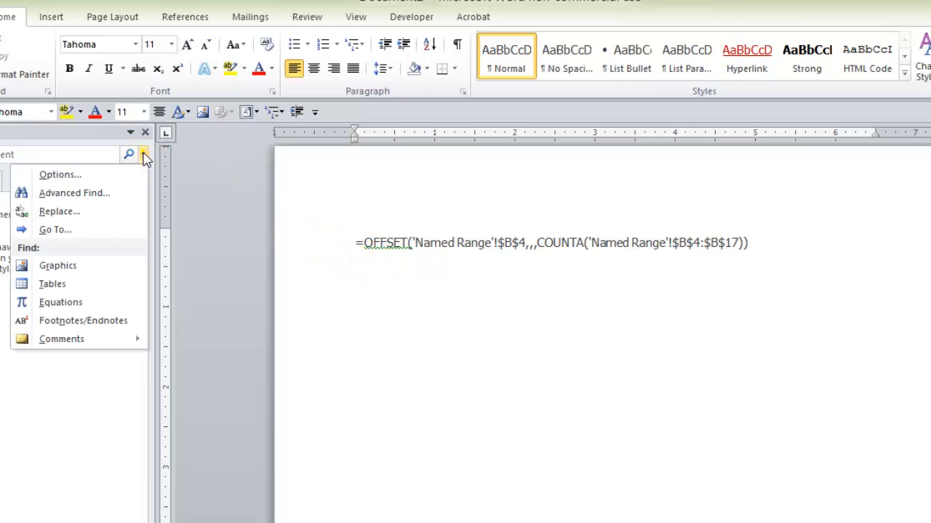
{"action": "left_click", "coordinate": [106, 216]}
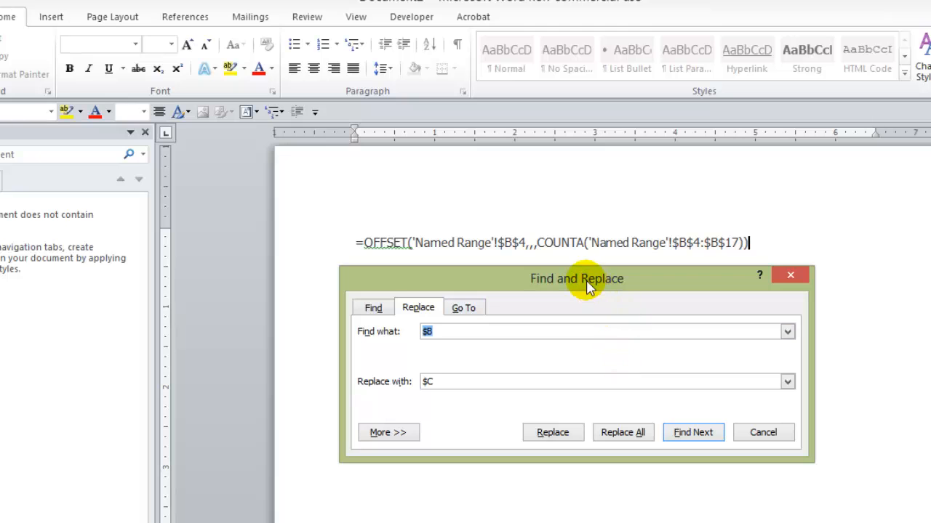
{"action": "left_click_drag", "start_coordinate": [589, 287], "coordinate": [592, 309]}
{"action": "left_click", "coordinate": [453, 358]}
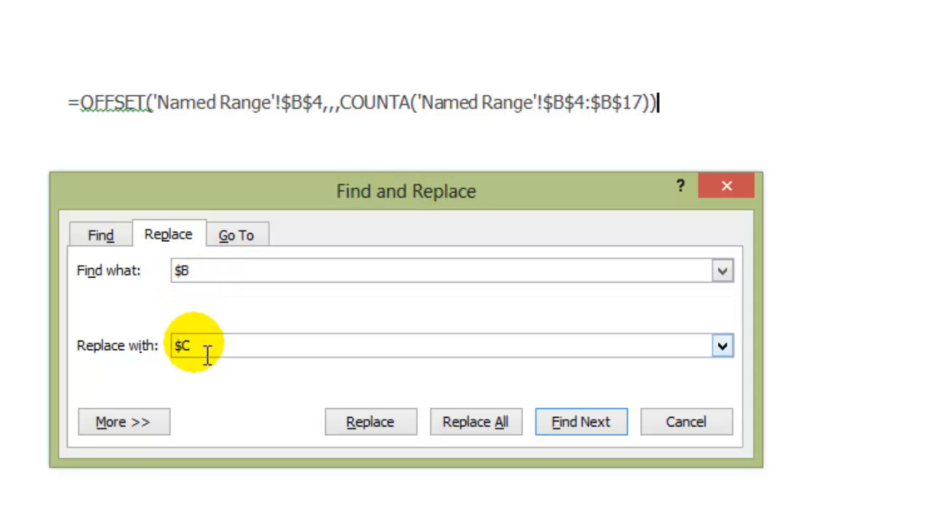
{"action": "left_click", "coordinate": [495, 424]}
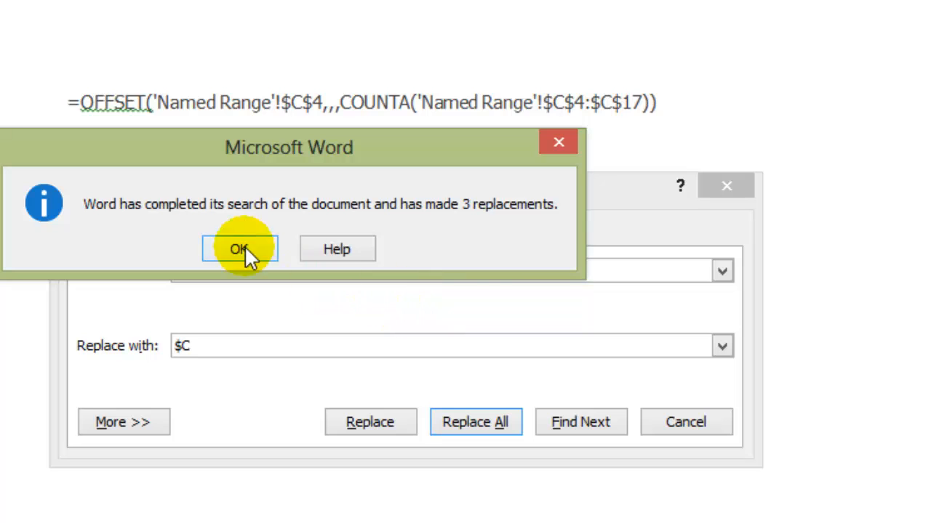
{"action": "left_click", "coordinate": [250, 258]}
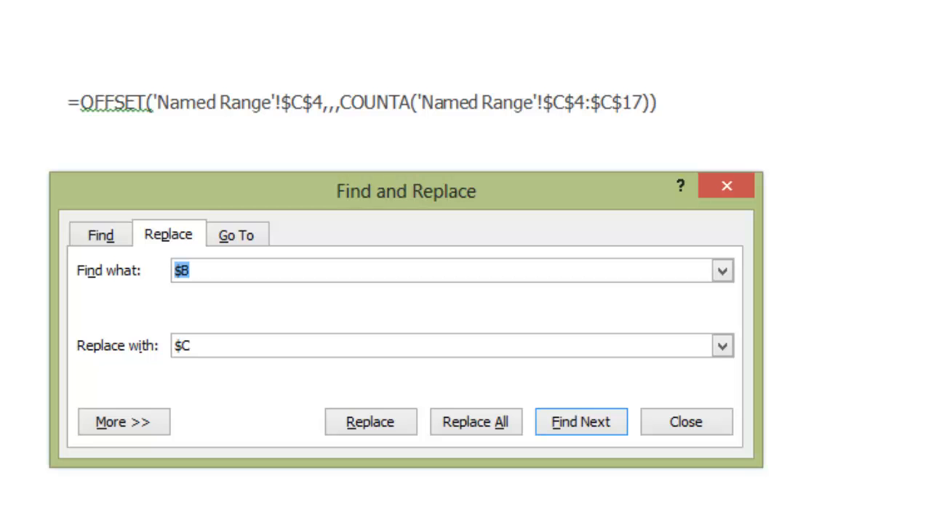
Copy the edited formula, return to Excel and define the name MC_Visits as =OFFSET('Named Range'!$C$4,,,COUNTA('Named Range'!$C$4:$C$17))
{"action": "left_click", "coordinate": [47, 109]}
{"action": "left_click", "coordinate": [51, 108]}
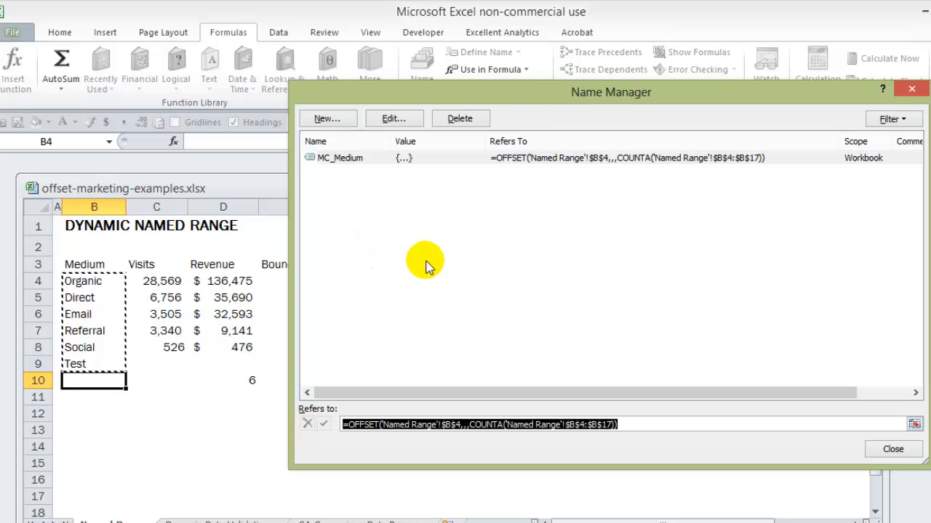
{"action": "left_click", "coordinate": [327, 118]}
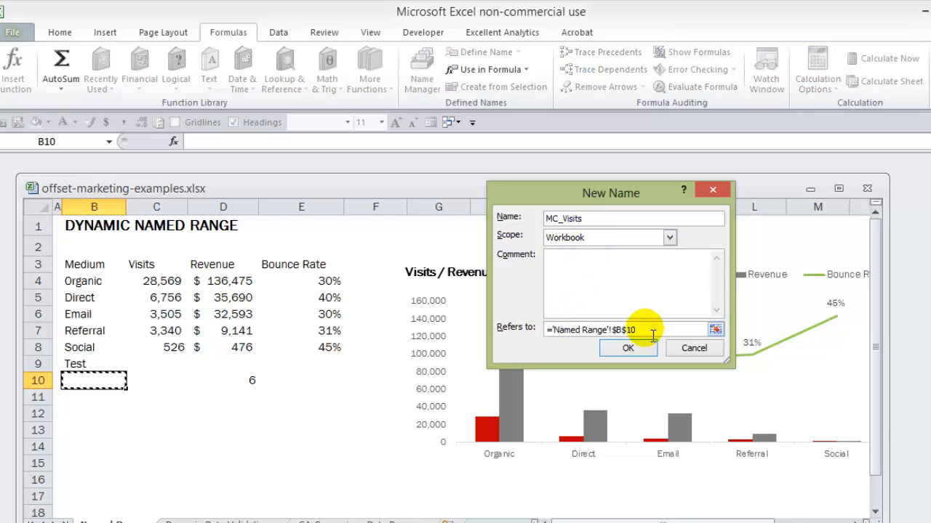
{"action": "left_click_drag", "start_coordinate": [650, 333], "coordinate": [539, 329]}
{"action": "key", "text": "ctrl+v"}
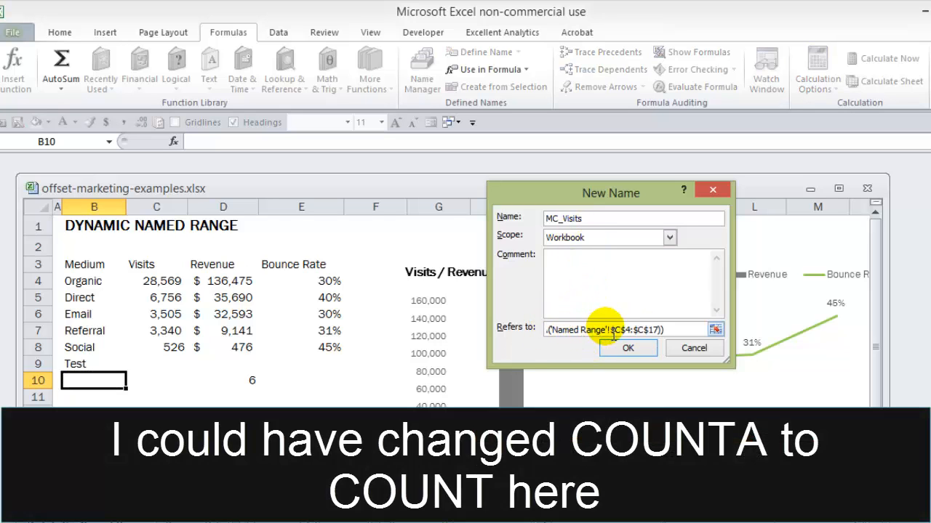
{"action": "left_click_drag", "start_coordinate": [663, 329], "coordinate": [540, 336]}
{"action": "left_click", "coordinate": [563, 335]}
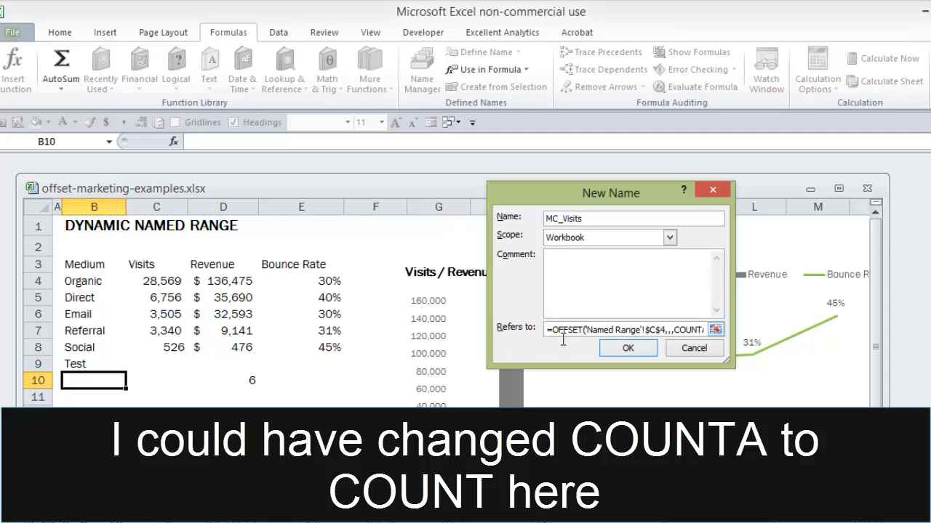
{"action": "left_click", "coordinate": [622, 348]}
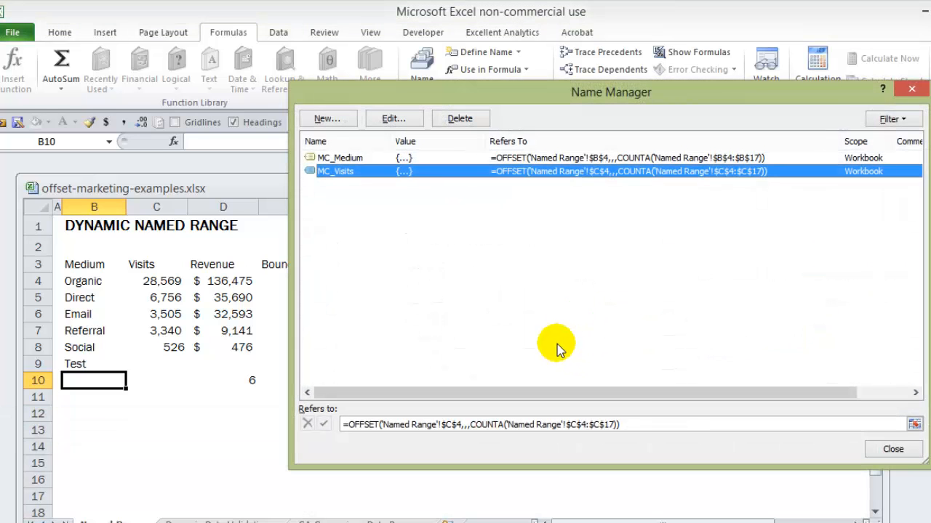
Check on the sheet which cells MC_Visits refers to
{"action": "left_click", "coordinate": [469, 420]}
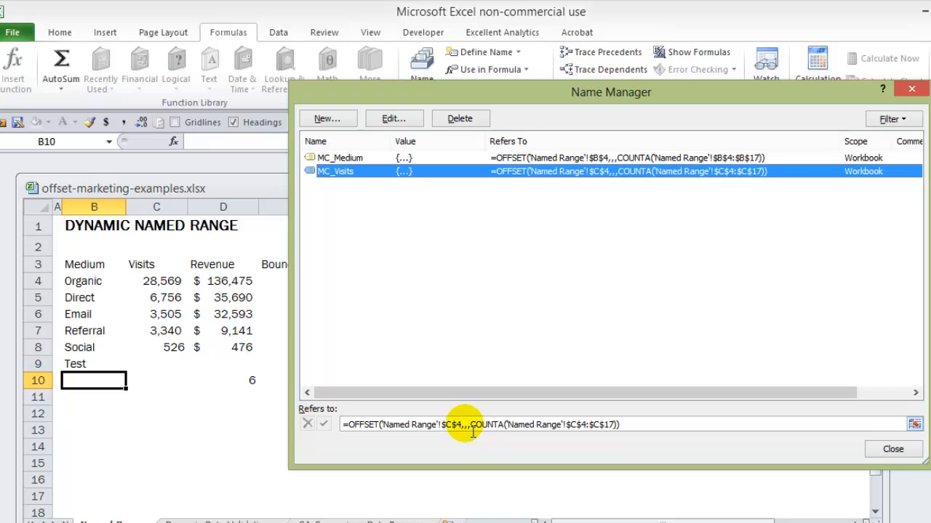
{"action": "left_click", "coordinate": [466, 425]}
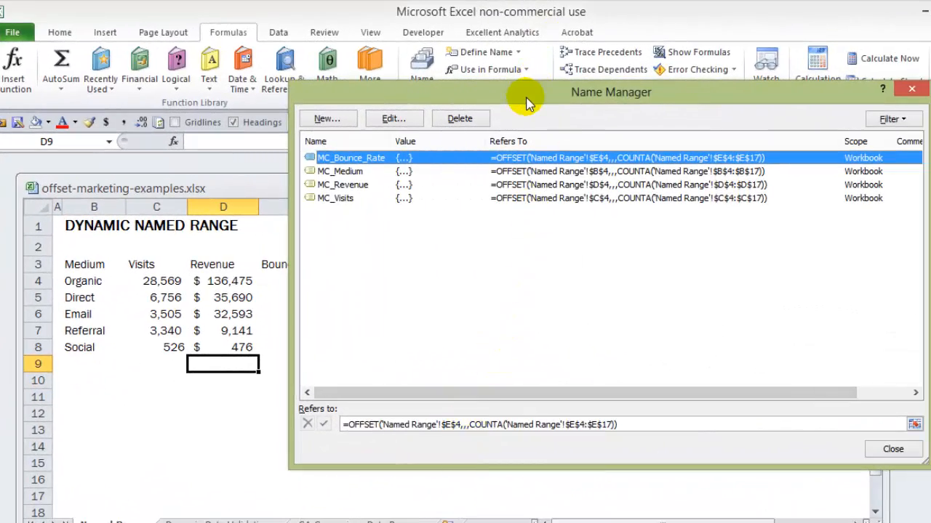
Move the Name Manager clear of the table and check which cells MC_Bounce_Rate and MC_Revenue refer to
{"action": "left_click_drag", "start_coordinate": [526, 103], "coordinate": [713, 109]}
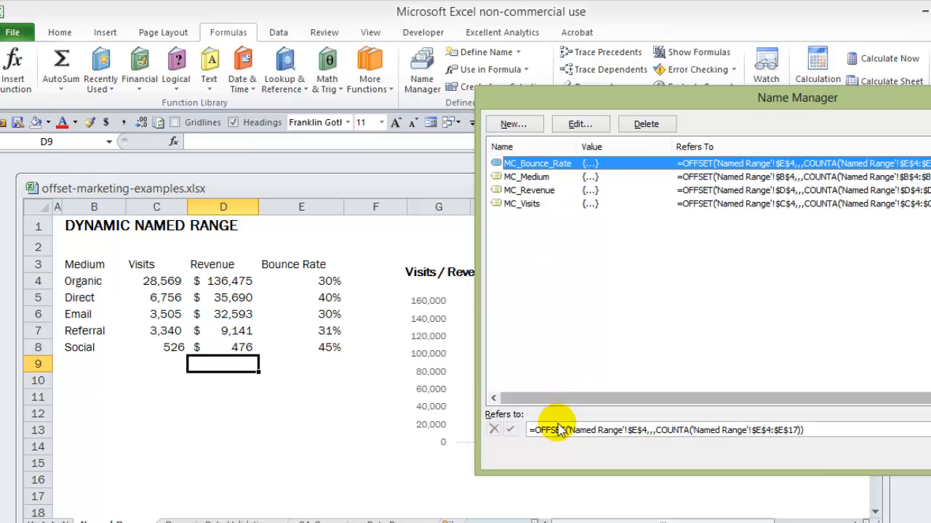
{"action": "left_click", "coordinate": [593, 429]}
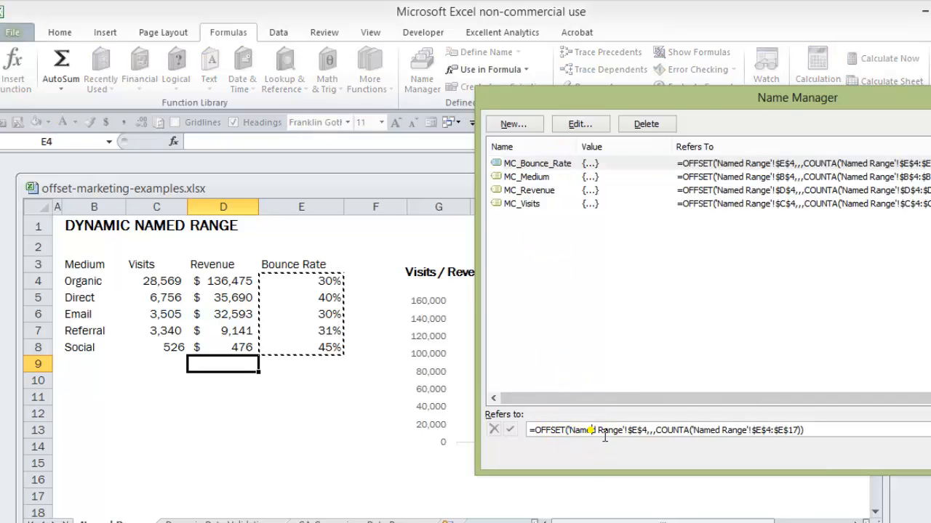
{"action": "left_click", "coordinate": [528, 191]}
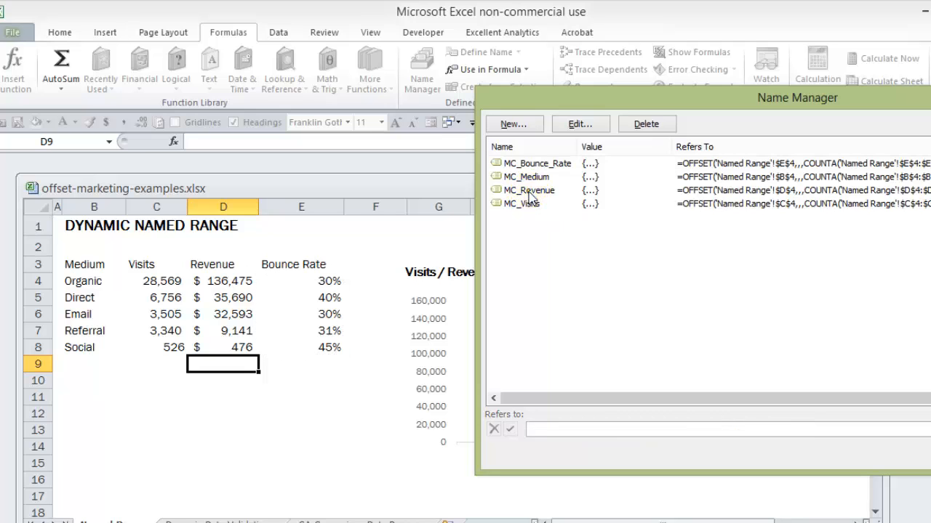
{"action": "left_click", "coordinate": [529, 193]}
{"action": "left_click", "coordinate": [593, 430]}
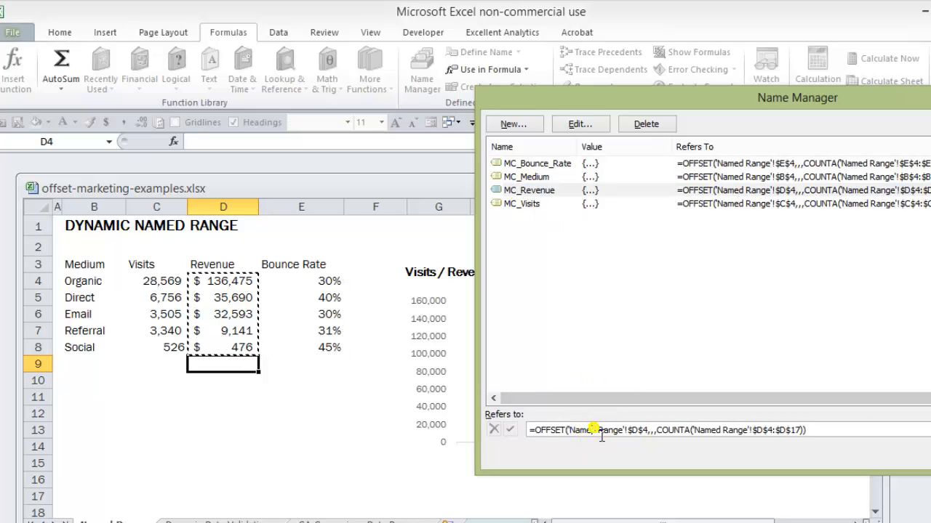
{"action": "left_click_drag", "start_coordinate": [739, 100], "coordinate": [517, 91]}
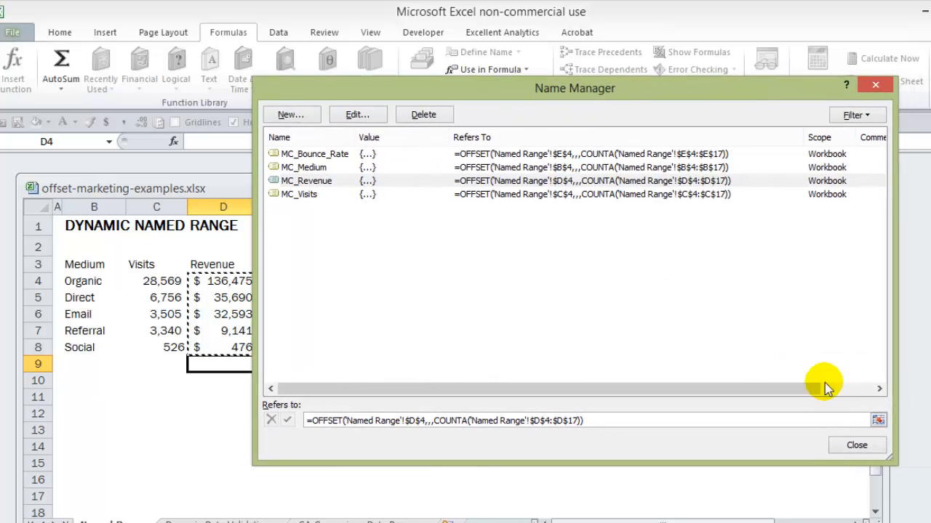
Close the Name Manager and open the data source settings of the Visits / Revenue by Medium chart, keeping the table in view
{"action": "left_click", "coordinate": [847, 445]}
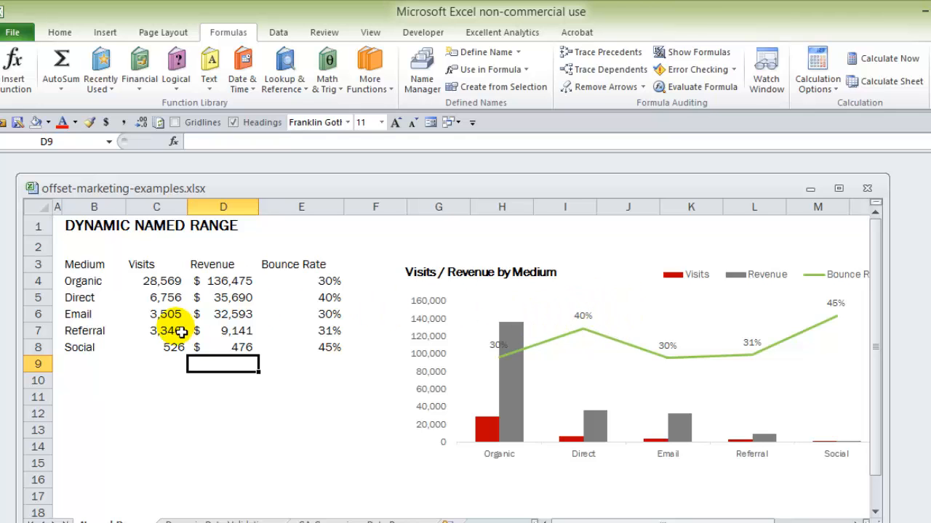
{"action": "left_click", "coordinate": [665, 333]}
{"action": "right_click", "coordinate": [658, 326]}
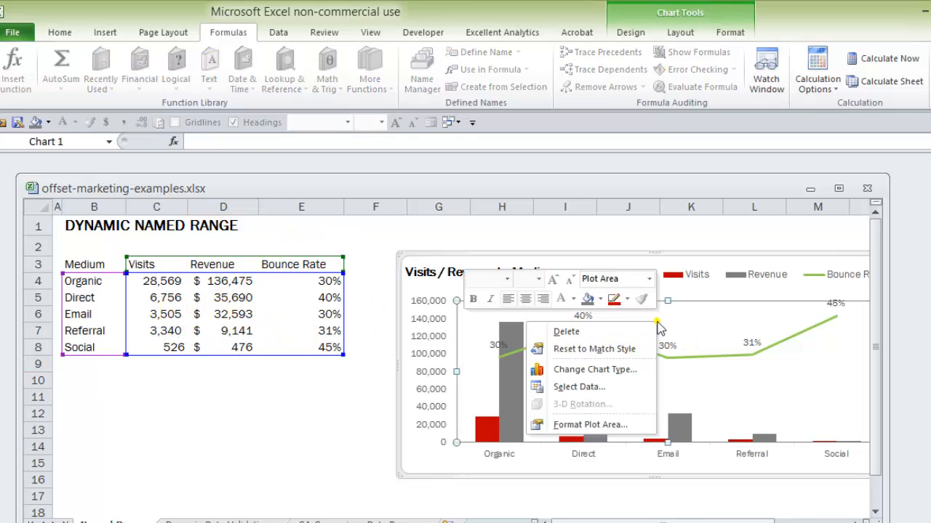
{"action": "left_click", "coordinate": [578, 387]}
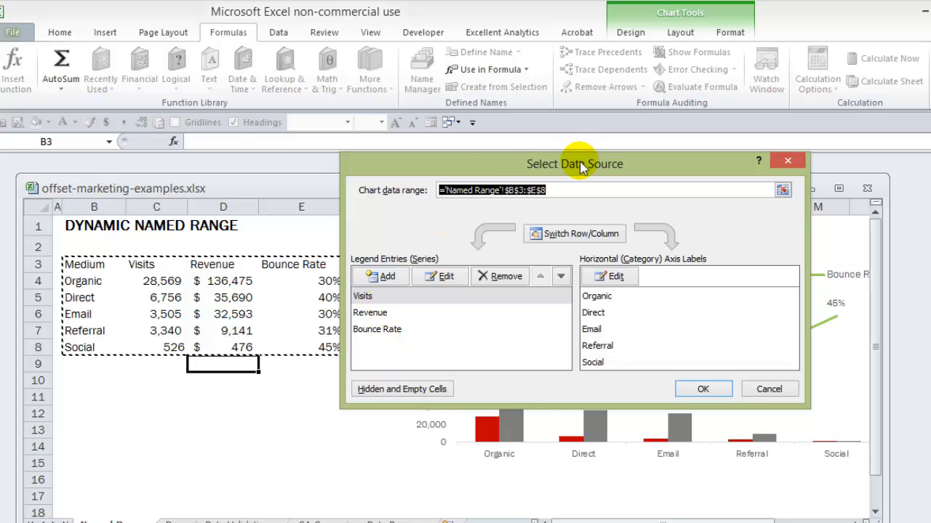
{"action": "left_click_drag", "start_coordinate": [579, 163], "coordinate": [662, 154]}
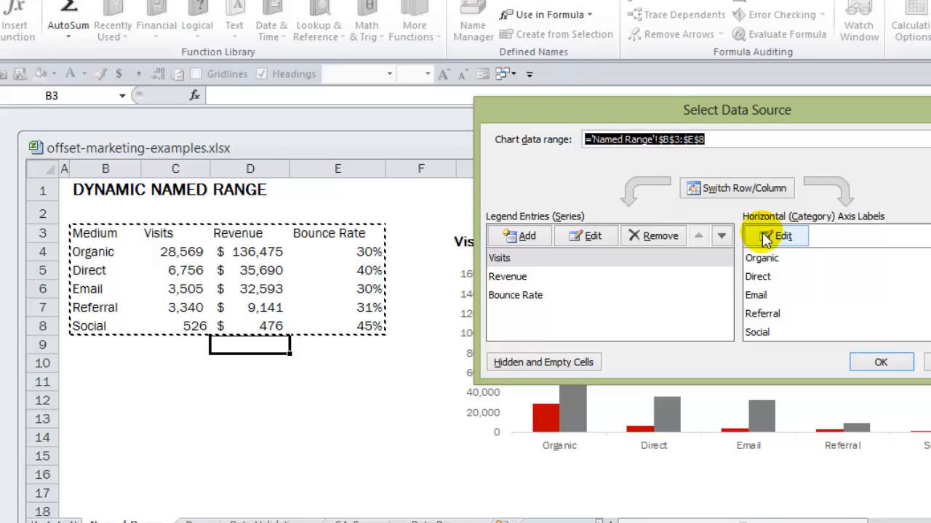
Set the chart's horizontal axis label range to ='Named Range'!MC_Medium
{"action": "left_click", "coordinate": [692, 267]}
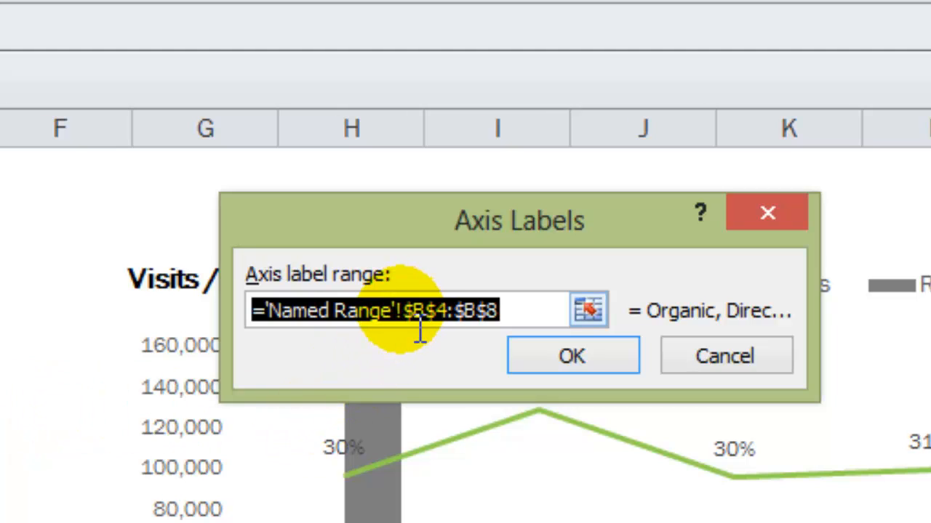
{"action": "left_click", "coordinate": [421, 331]}
{"action": "left_click", "coordinate": [421, 331]}
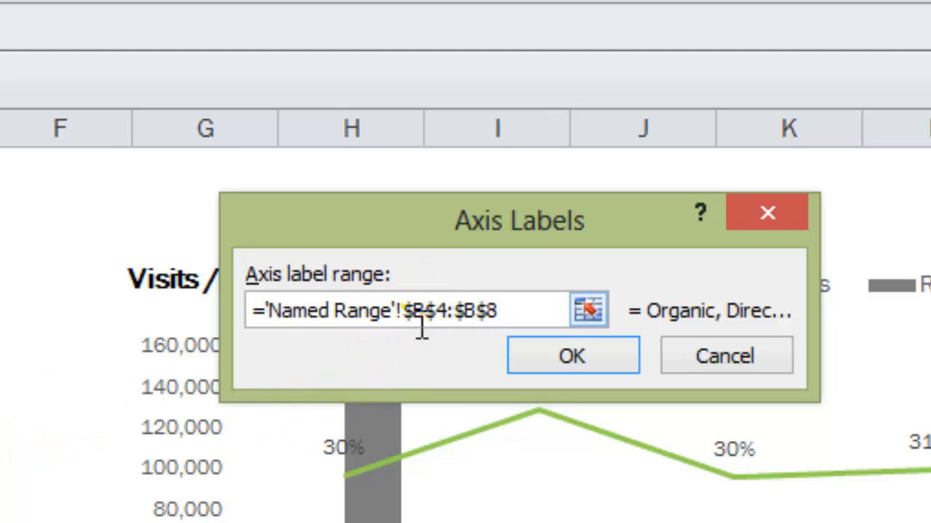
{"action": "left_click_drag", "start_coordinate": [421, 331], "coordinate": [535, 327]}
{"action": "key", "text": "BackSpace"}
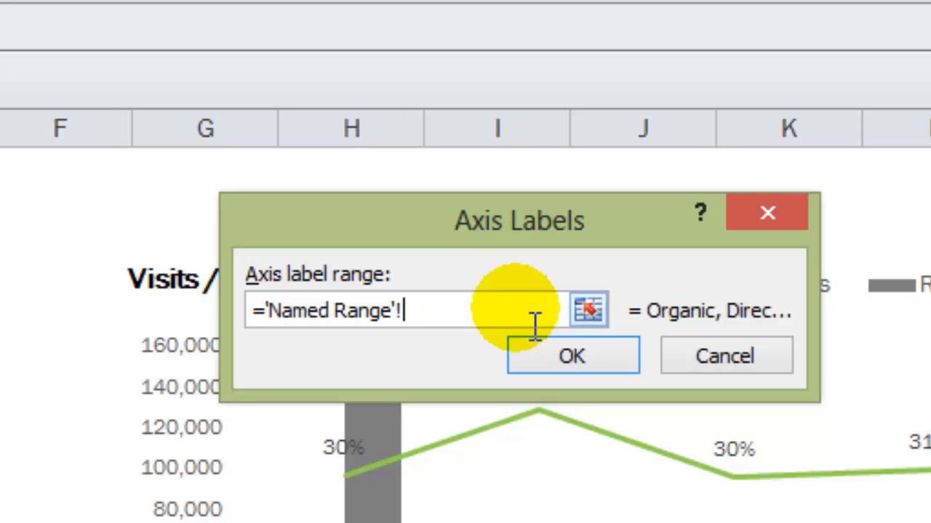
{"action": "key", "text": "F3"}
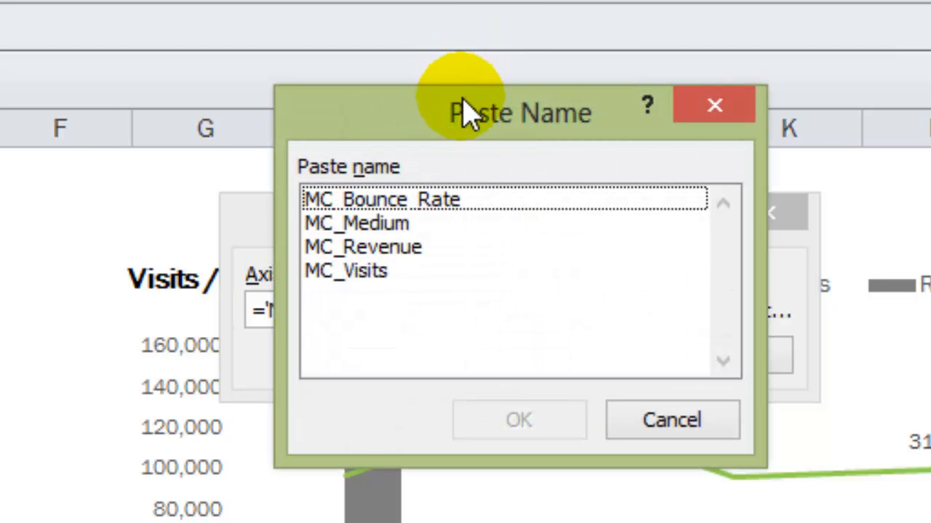
{"action": "left_click_drag", "start_coordinate": [465, 110], "coordinate": [919, 134]}
{"action": "left_click_drag", "start_coordinate": [838, 158], "coordinate": [800, 161]}
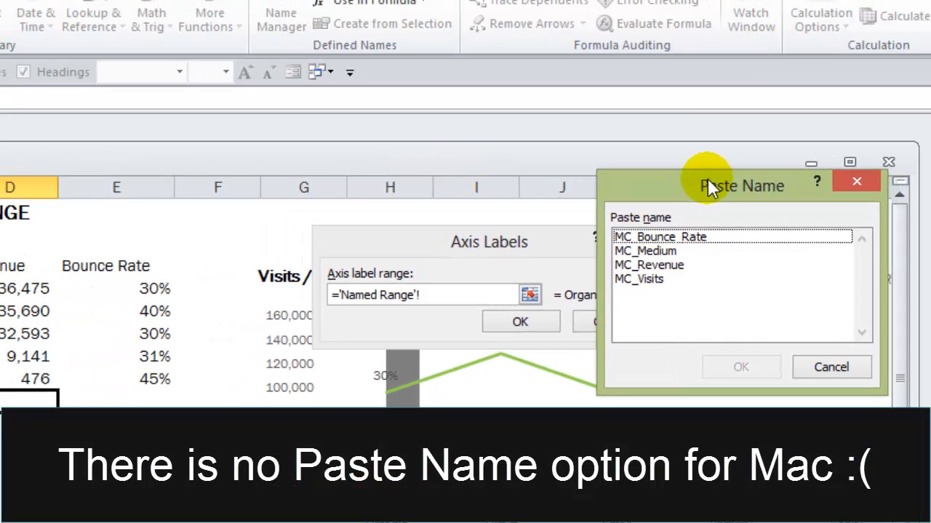
{"action": "double_click", "coordinate": [646, 252]}
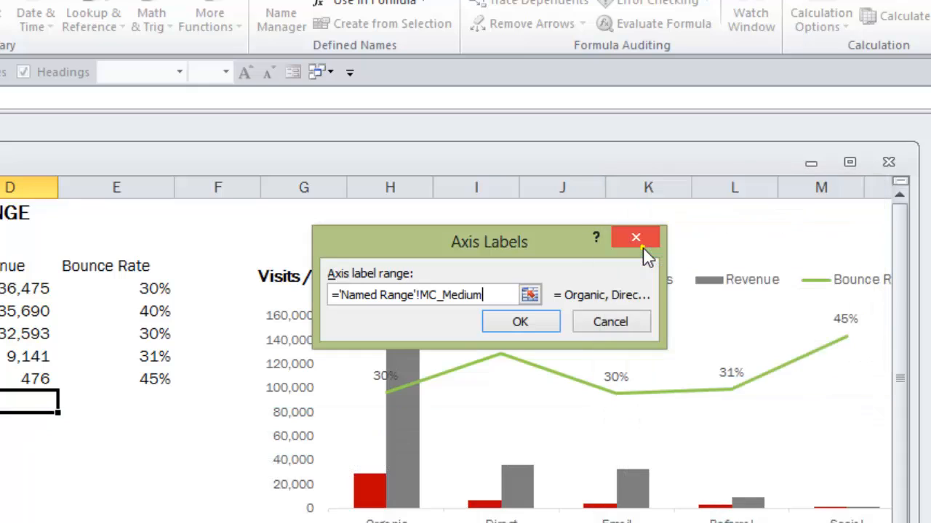
{"action": "left_click", "coordinate": [530, 319]}
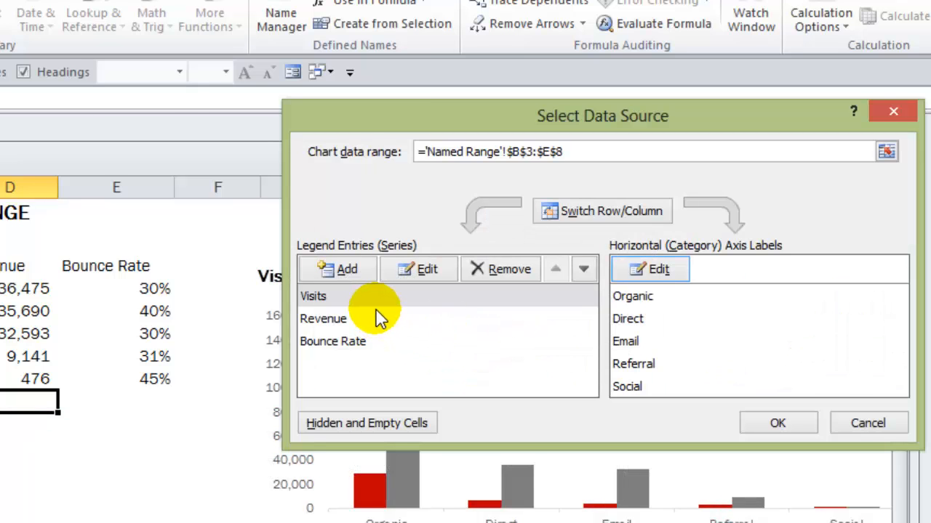
Set the Visits series values to ='Named Range'!MC_Visits
{"action": "left_click", "coordinate": [314, 299]}
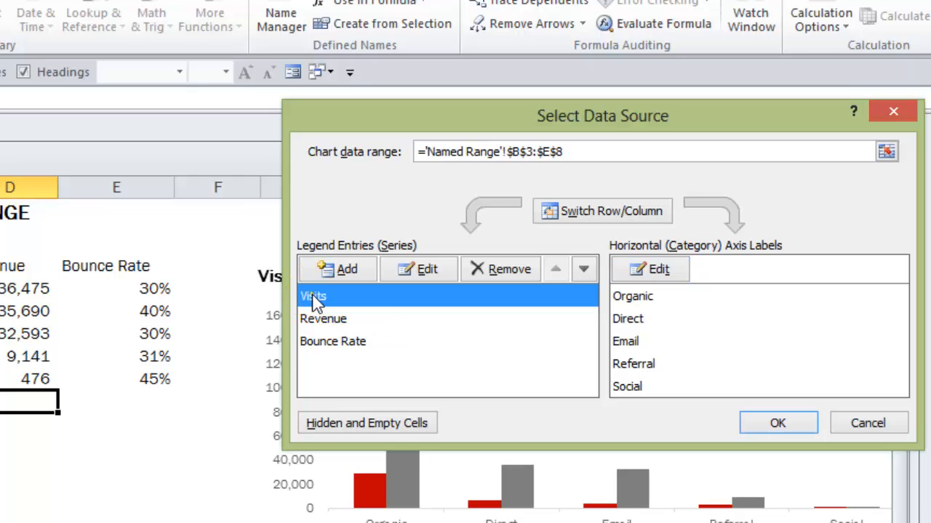
{"action": "left_click", "coordinate": [427, 266]}
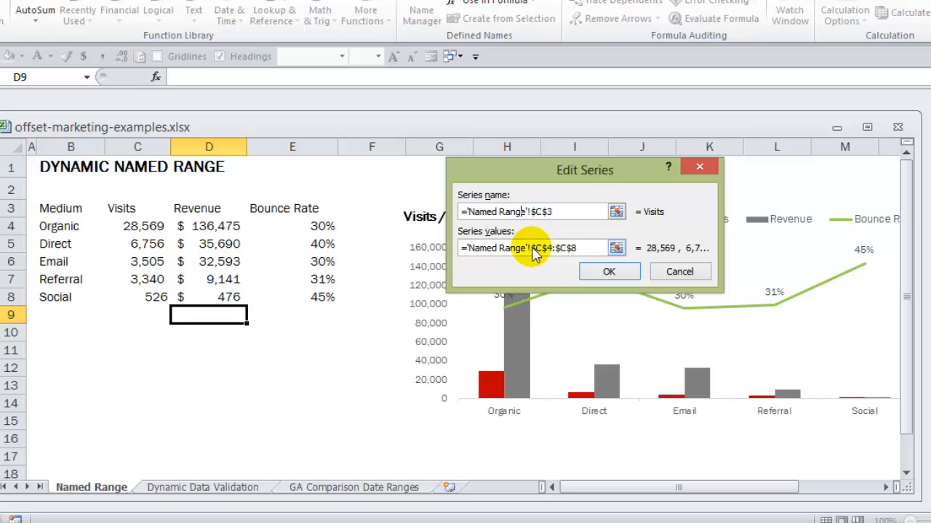
{"action": "left_click_drag", "start_coordinate": [531, 249], "coordinate": [617, 246]}
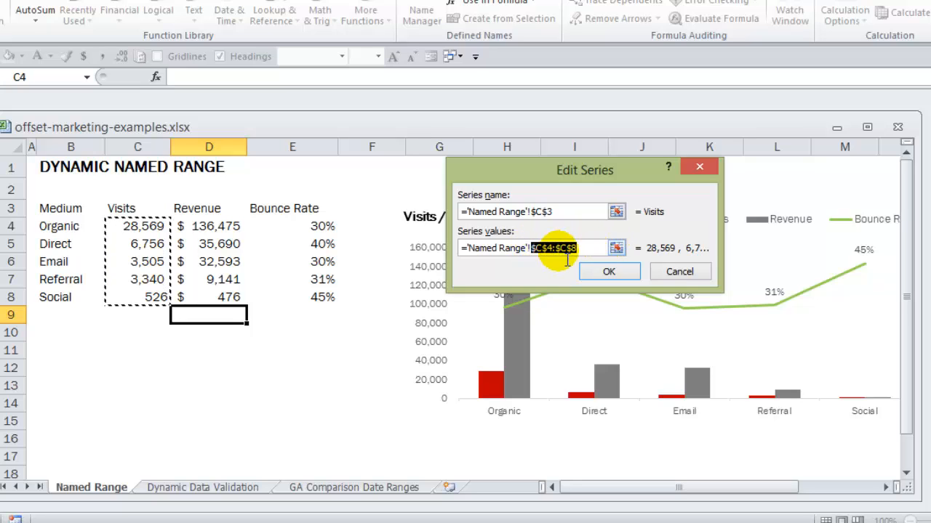
{"action": "key", "text": "BackSpace"}
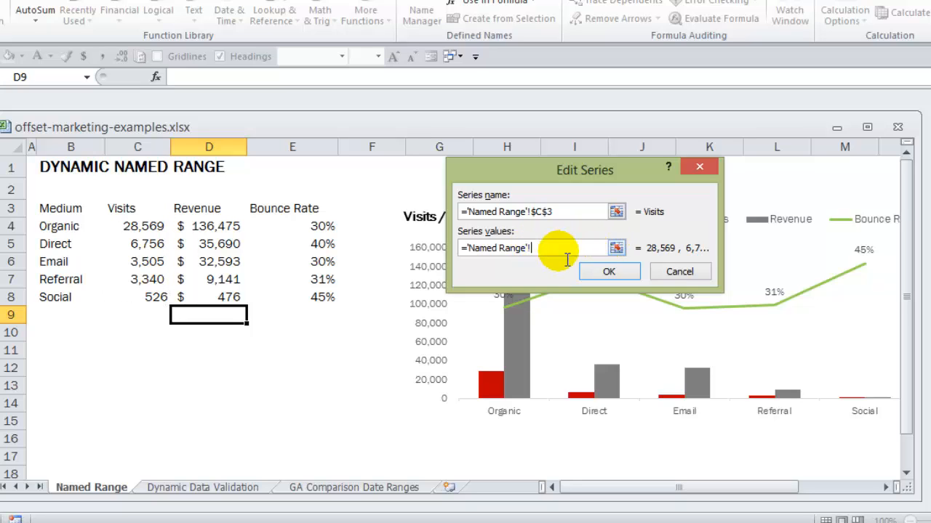
{"action": "key", "text": "F3"}
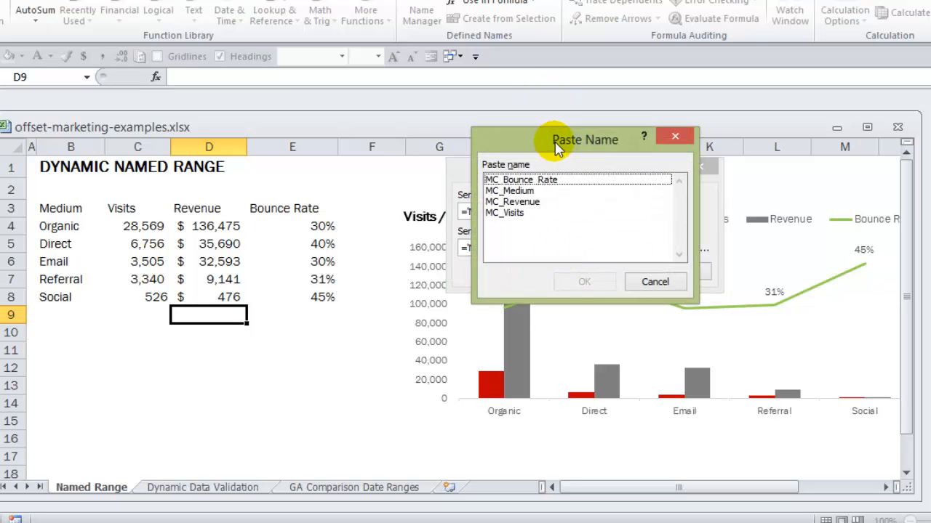
{"action": "left_click_drag", "start_coordinate": [561, 133], "coordinate": [761, 146]}
{"action": "double_click", "coordinate": [704, 214]}
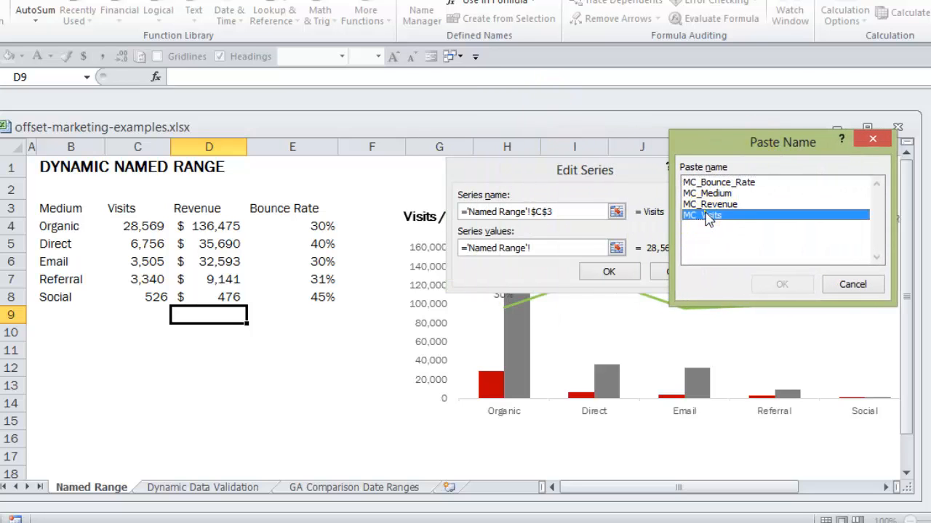
{"action": "left_click", "coordinate": [624, 271]}
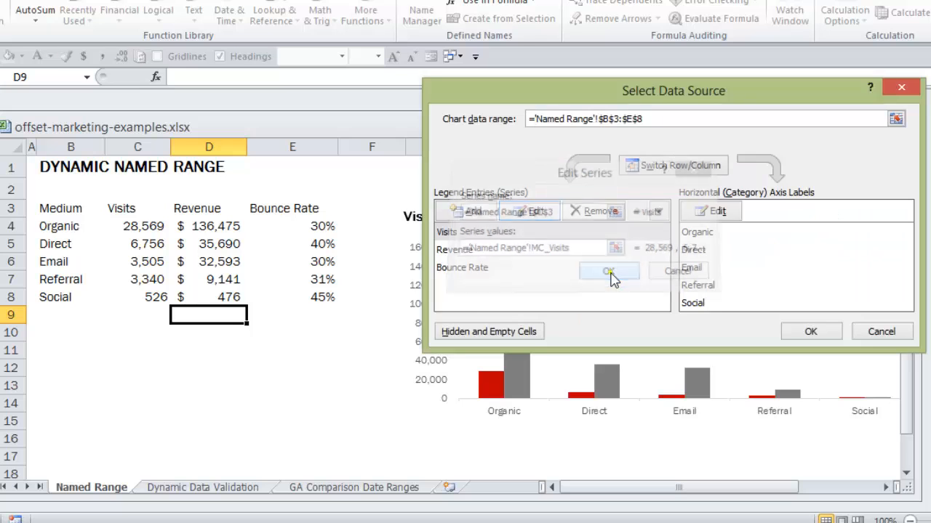
Set the Revenue series values to ='Named Range'!MC_Revenue
{"action": "left_click", "coordinate": [455, 249]}
{"action": "left_click", "coordinate": [531, 211]}
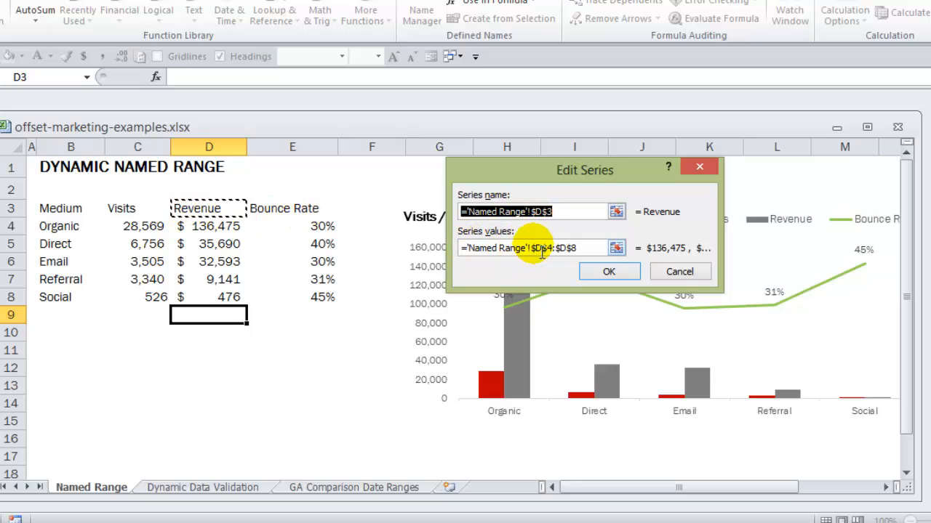
{"action": "left_click_drag", "start_coordinate": [530, 248], "coordinate": [607, 249]}
{"action": "key", "text": "BackSpace"}
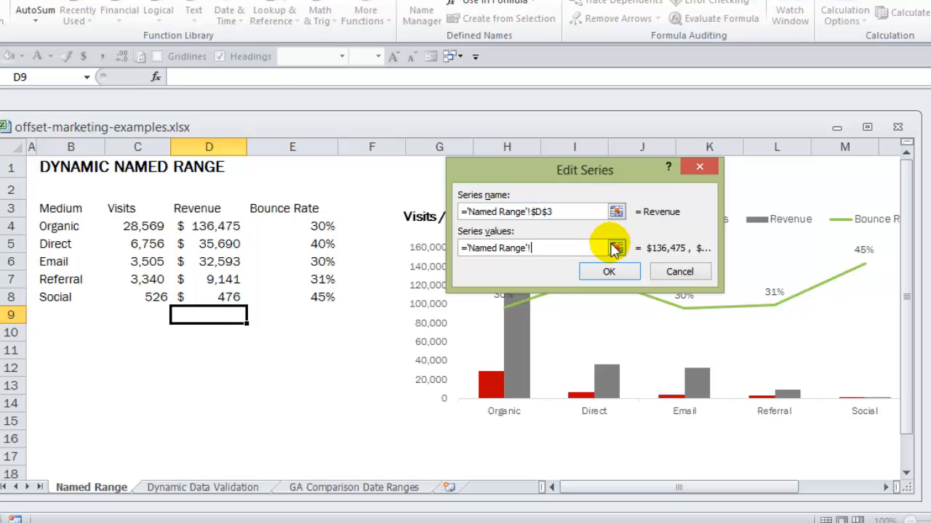
{"action": "key", "text": "F3"}
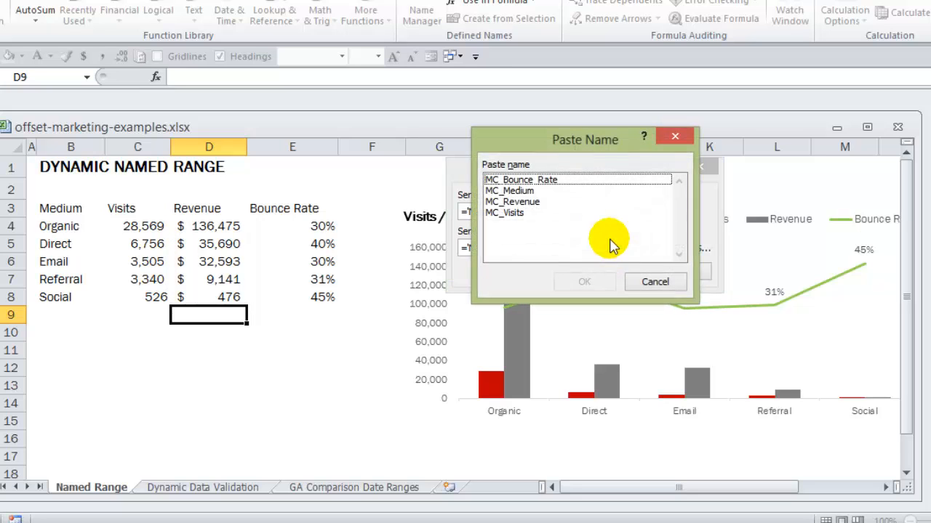
{"action": "left_click", "coordinate": [501, 198]}
{"action": "left_click", "coordinate": [600, 272]}
{"action": "left_click", "coordinate": [602, 271]}
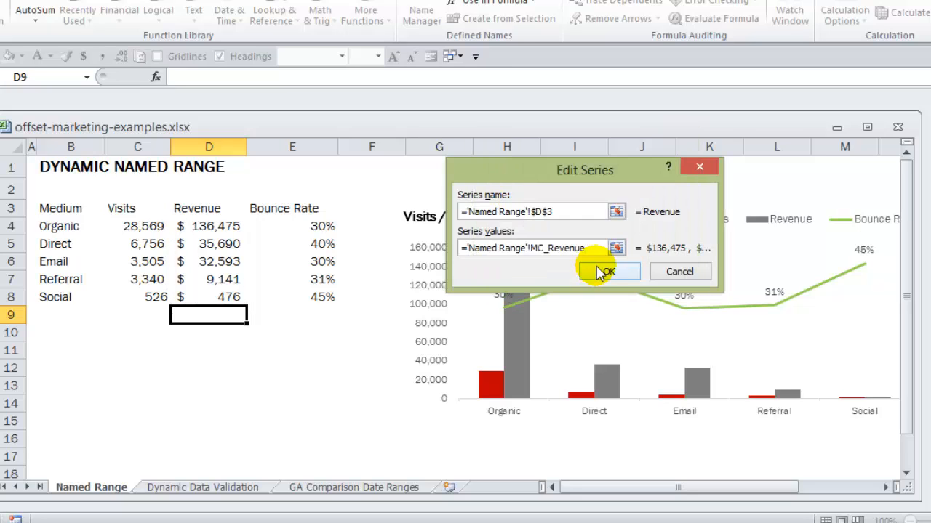
Set the Bounce Rate series values to ='Named Range'!MC_Bounce_Rate and apply the chart's data source changes
{"action": "left_click", "coordinate": [457, 269]}
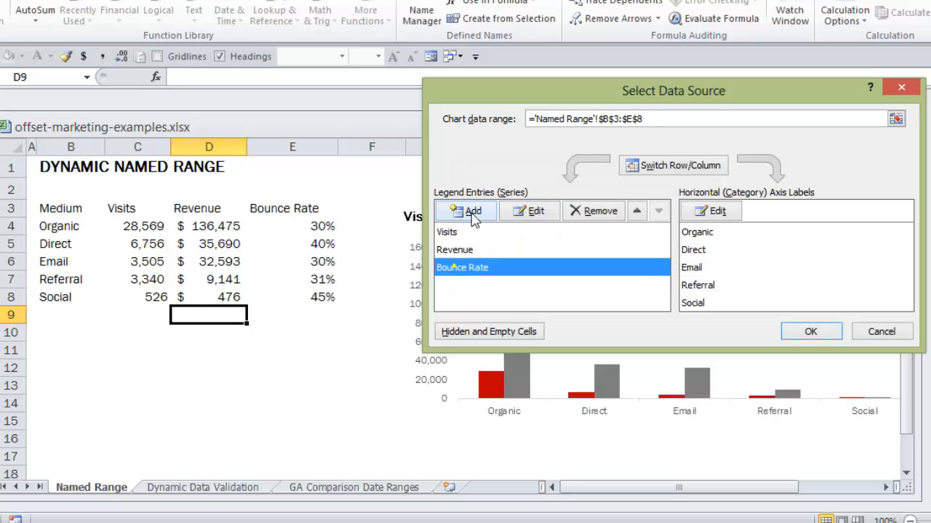
{"action": "left_click", "coordinate": [526, 211]}
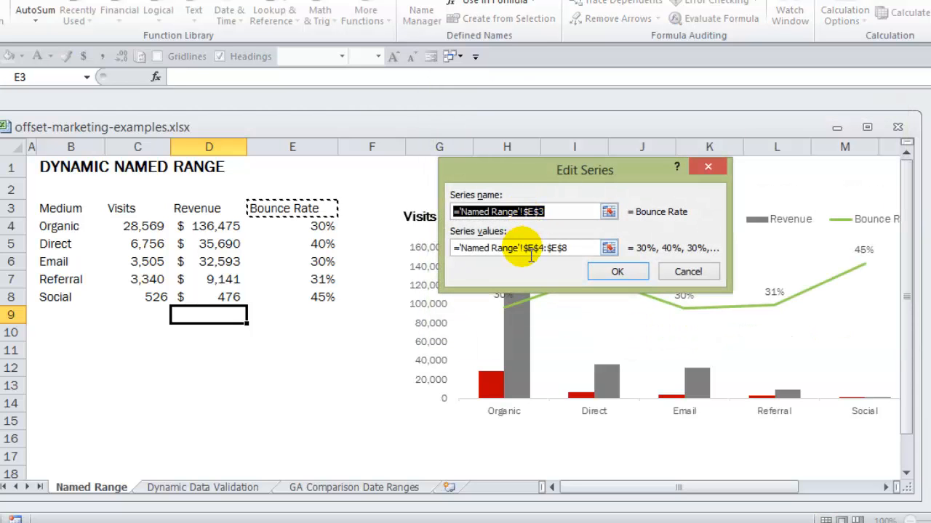
{"action": "left_click_drag", "start_coordinate": [524, 248], "coordinate": [567, 248]}
{"action": "key", "text": "BackSpace"}
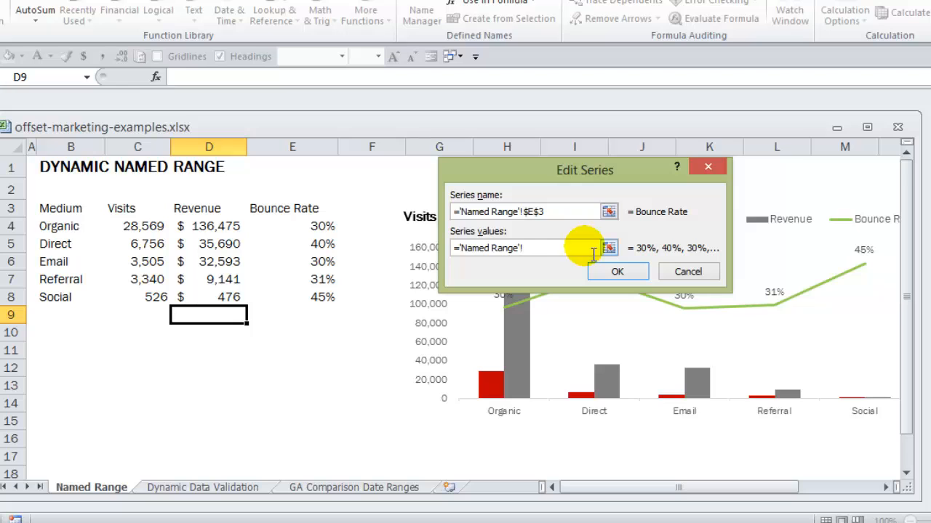
{"action": "key", "text": "F3"}
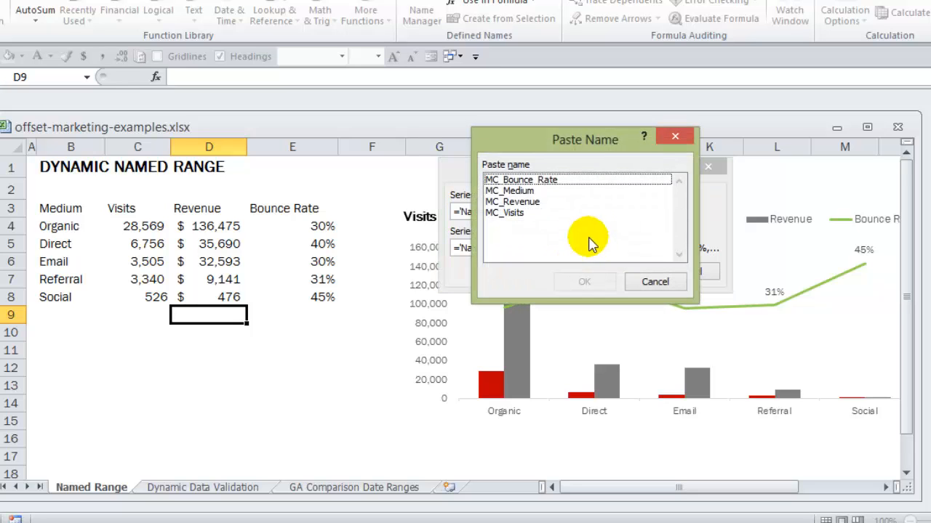
{"action": "left_click", "coordinate": [512, 180]}
{"action": "double_click", "coordinate": [511, 182]}
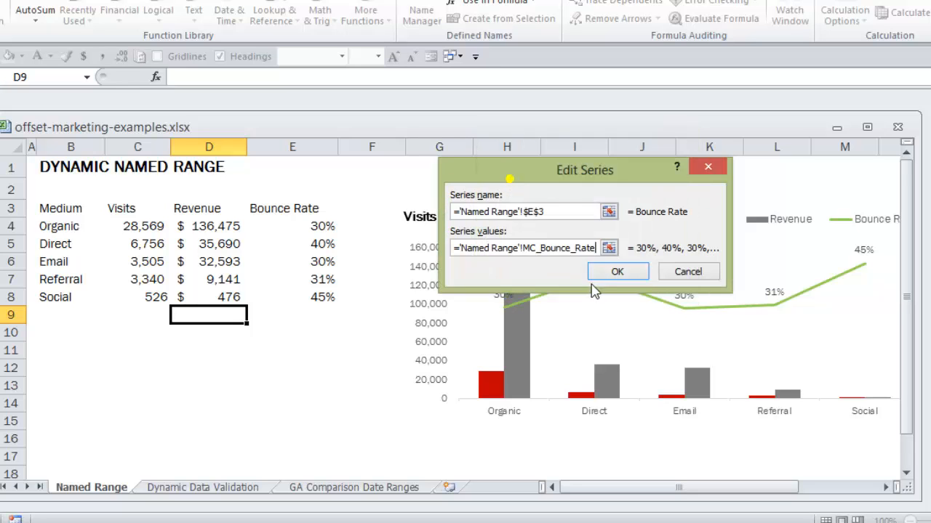
{"action": "left_click", "coordinate": [615, 271]}
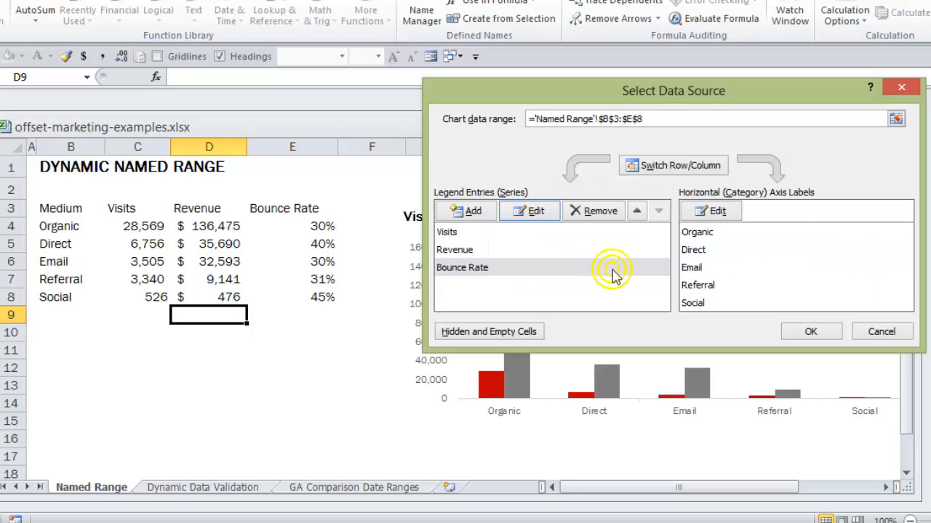
{"action": "left_click", "coordinate": [807, 332]}
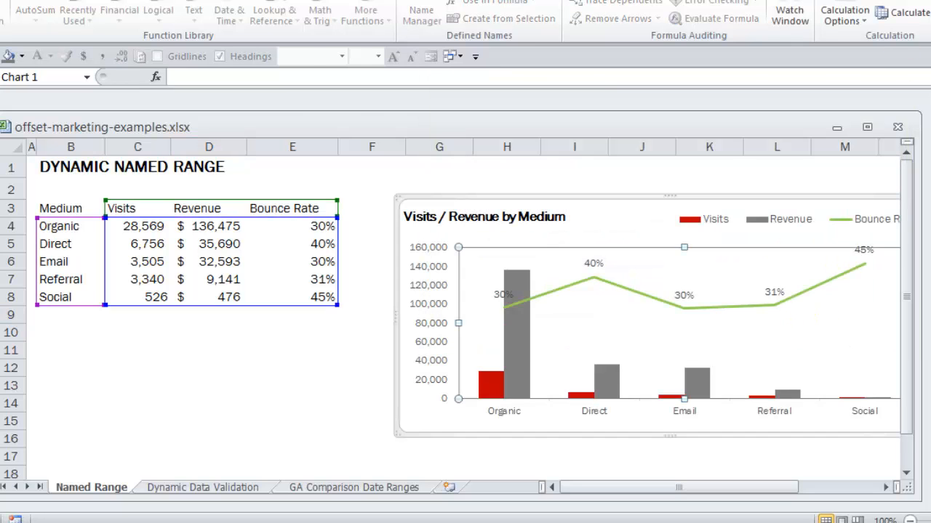
Add a PPC row in row 9 with 800 visits, 900 revenue and a 30% bounce rate, and check the whole chart
{"action": "left_click", "coordinate": [70, 315]}
{"action": "type", "text": "Tes"}
{"action": "type", "text": "PP"}
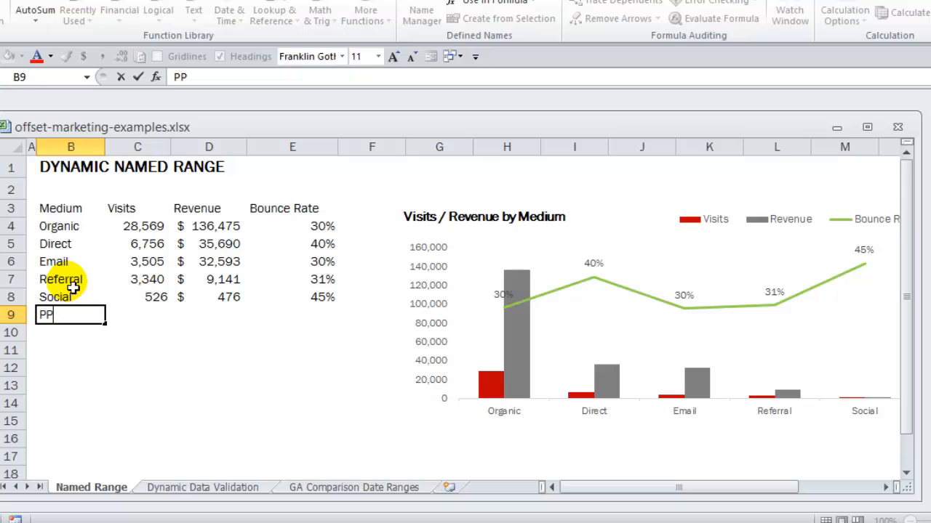
{"action": "type", "text": "C"}
{"action": "key", "text": "Tab"}
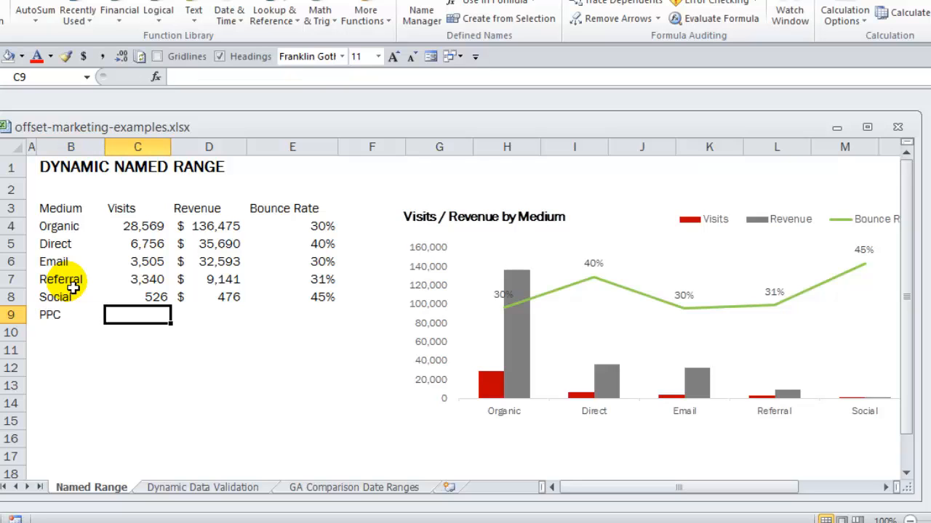
{"action": "type", "text": "800"}
{"action": "key", "text": "Tab"}
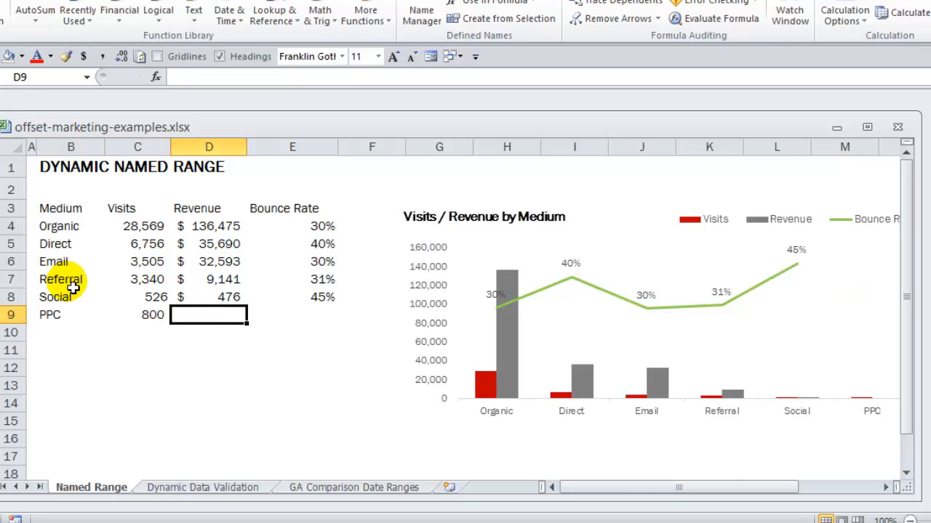
{"action": "type", "text": "900"}
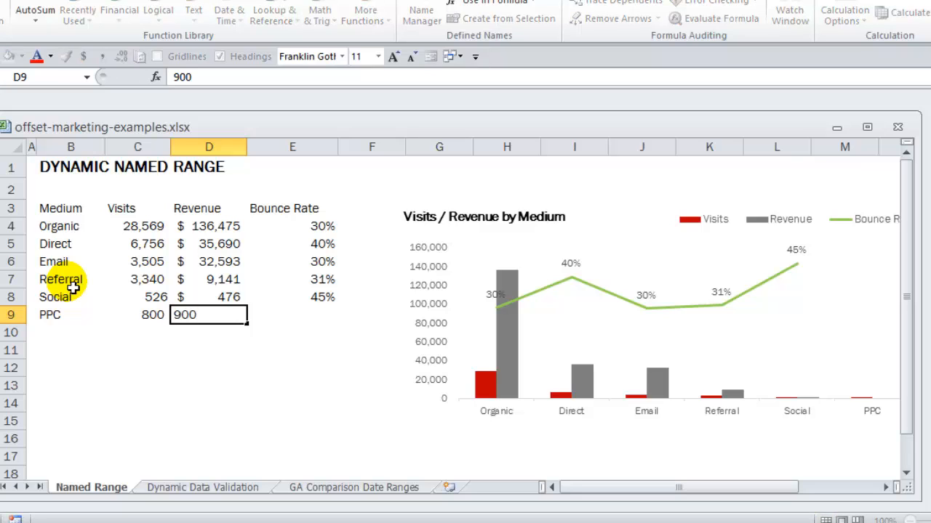
{"action": "key", "text": "Tab"}
{"action": "type", "text": "30"}
{"action": "key", "text": "Return"}
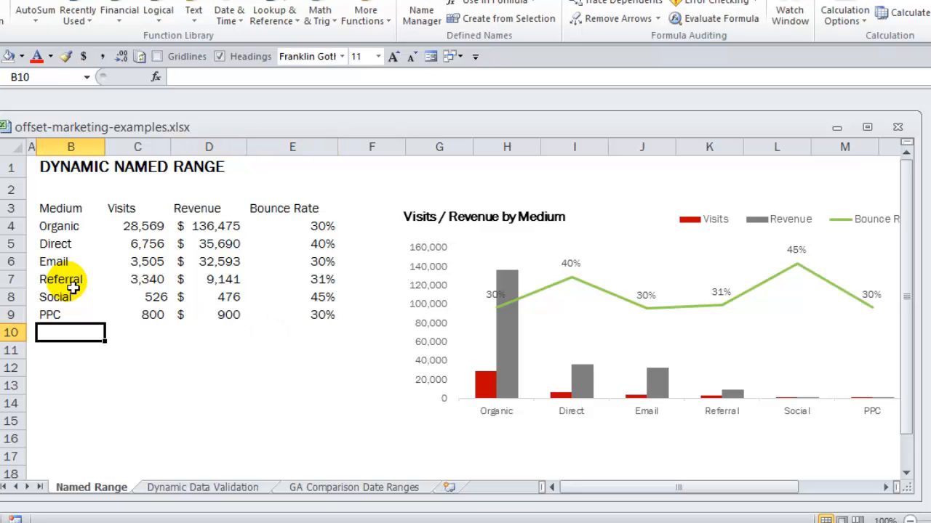
{"action": "left_click_drag", "start_coordinate": [768, 488], "coordinate": [781, 470]}
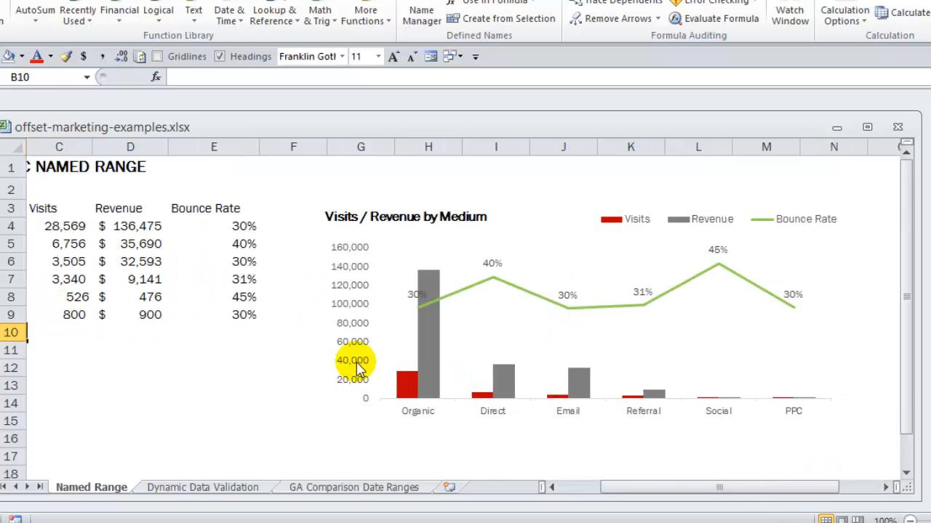
Clear the PPC row's entries from B9:E9 and check the chart
{"action": "mouse_move", "coordinate": [602, 488]}
{"action": "left_mouse_down"}
{"action": "mouse_move", "coordinate": [633, 490]}
{"action": "mouse_move", "coordinate": [602, 487]}
{"action": "left_mouse_up"}
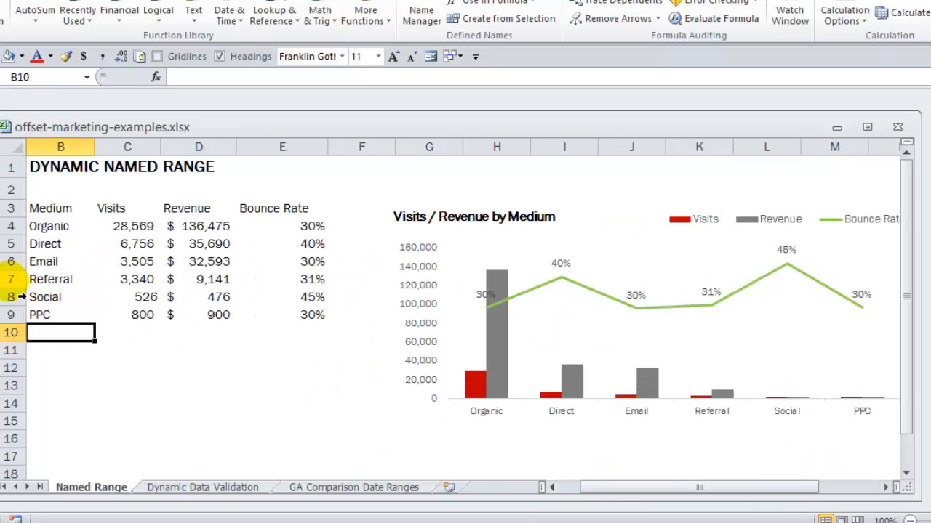
{"action": "left_click_drag", "start_coordinate": [52, 320], "coordinate": [277, 327]}
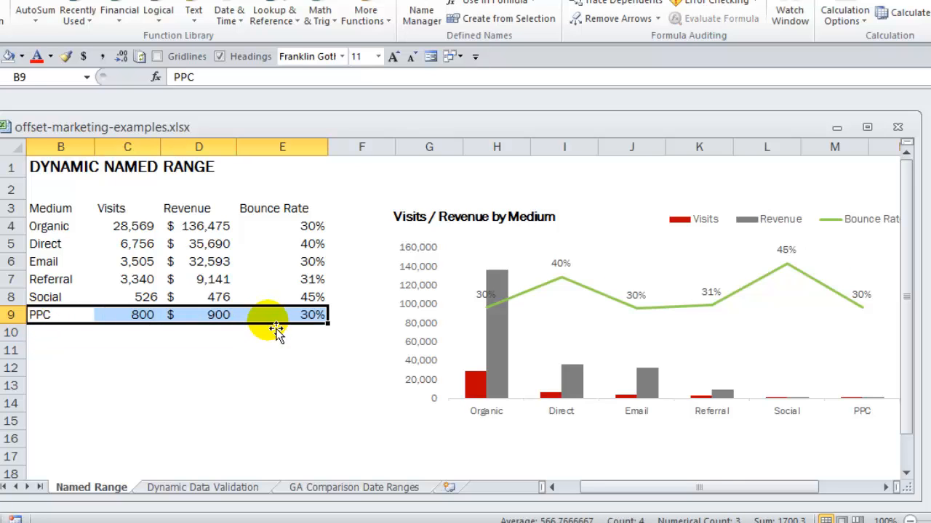
{"action": "key", "text": "Delete"}
{"action": "mouse_move", "coordinate": [642, 488]}
{"action": "left_mouse_down"}
{"action": "mouse_move", "coordinate": [661, 491]}
{"action": "mouse_move", "coordinate": [625, 488]}
{"action": "left_mouse_up"}
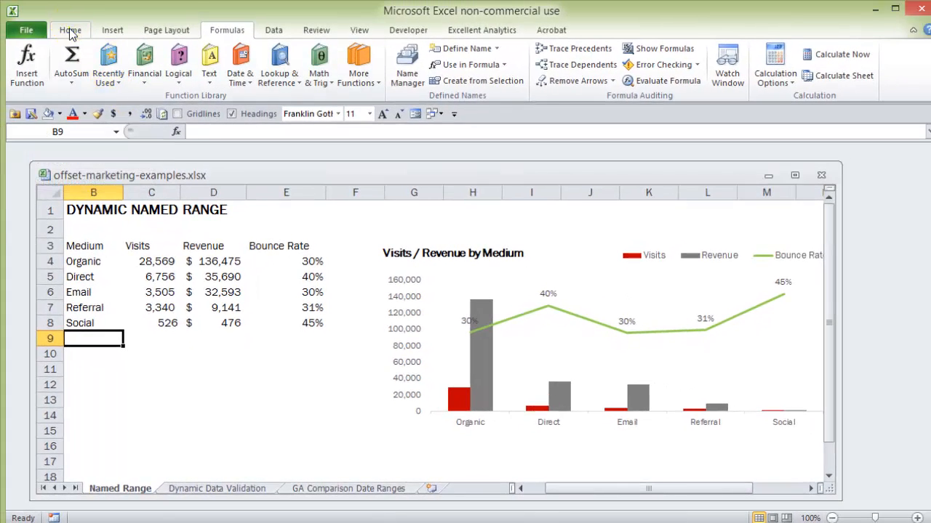
Format the data in =$B$3:$E$8 as a table with headers, using the custom red-header style
{"action": "left_click", "coordinate": [70, 31]}
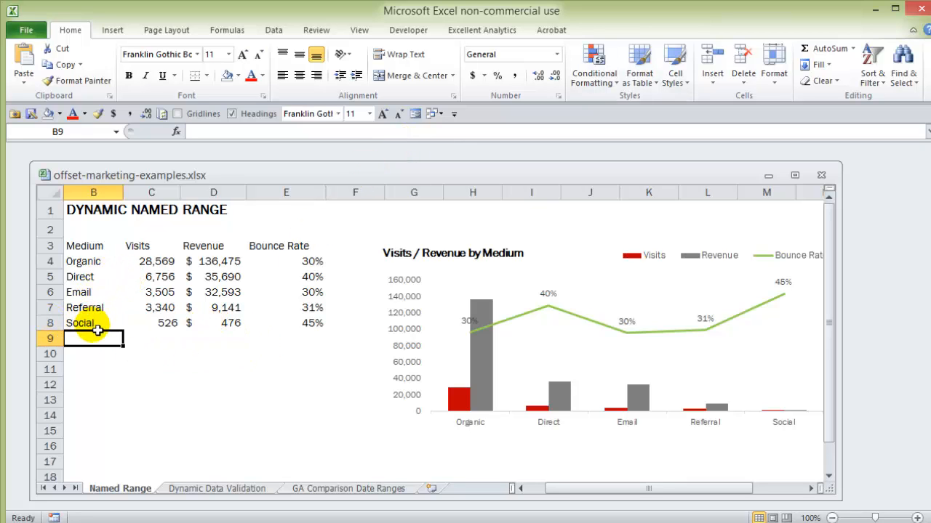
{"action": "left_click", "coordinate": [645, 75]}
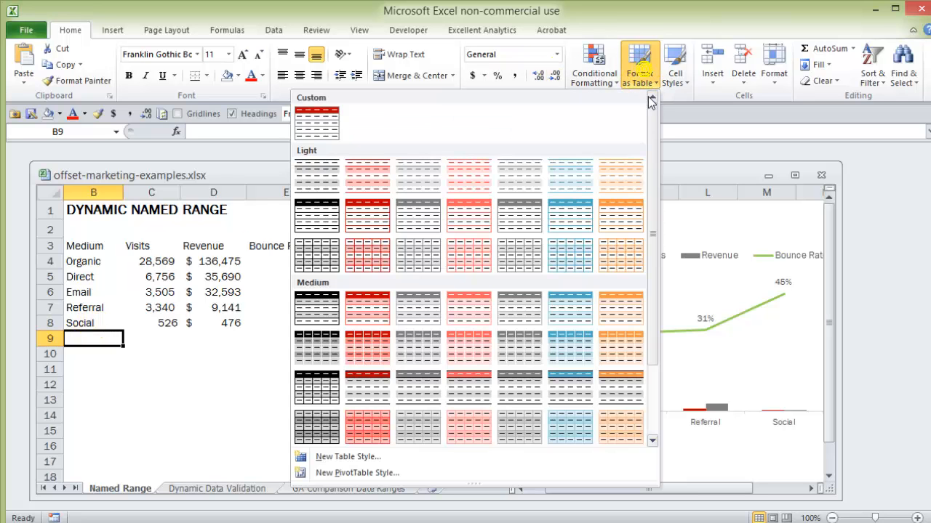
{"action": "left_click", "coordinate": [320, 123]}
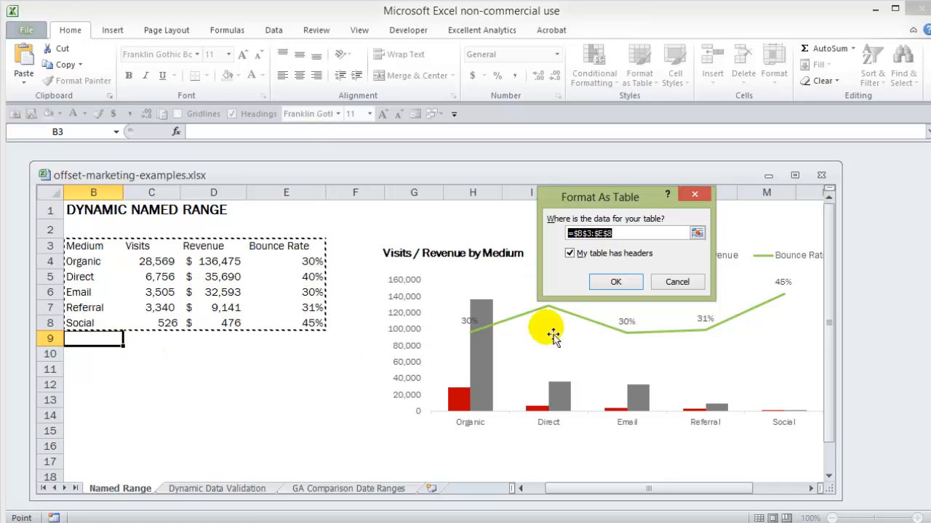
{"action": "left_click", "coordinate": [618, 283]}
Add a Test row in row 9 with 800 visits, 800 revenue and a 30% bounce rate
{"action": "left_click", "coordinate": [78, 338]}
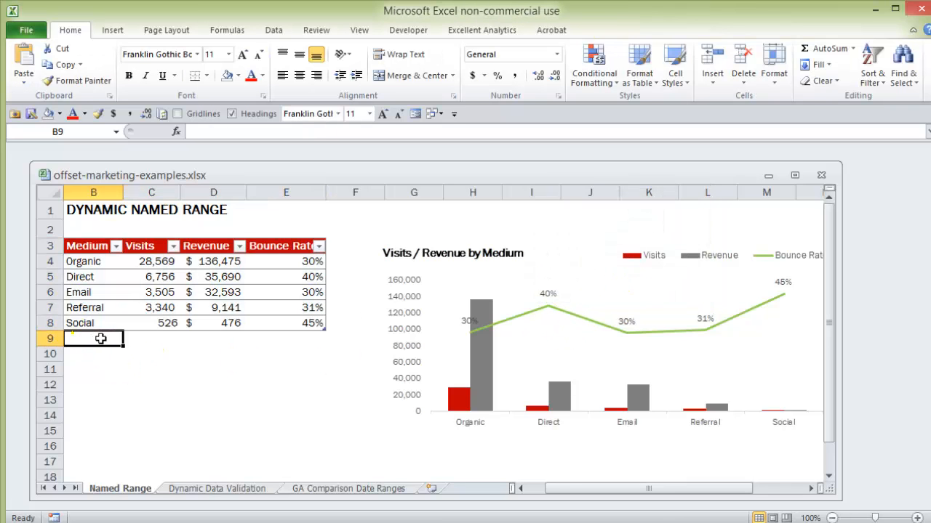
{"action": "type", "text": "Test"}
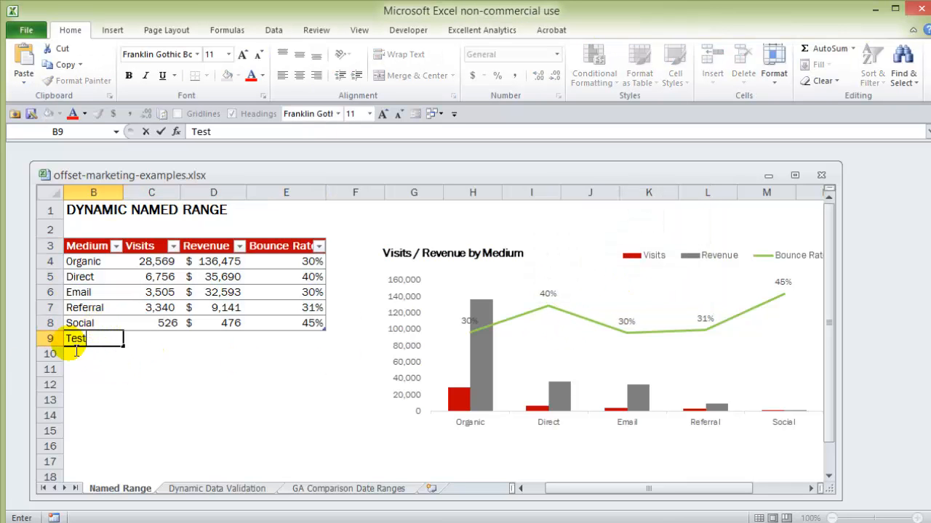
{"action": "key", "text": "Tab"}
{"action": "type", "text": "800"}
{"action": "key", "text": "Tab"}
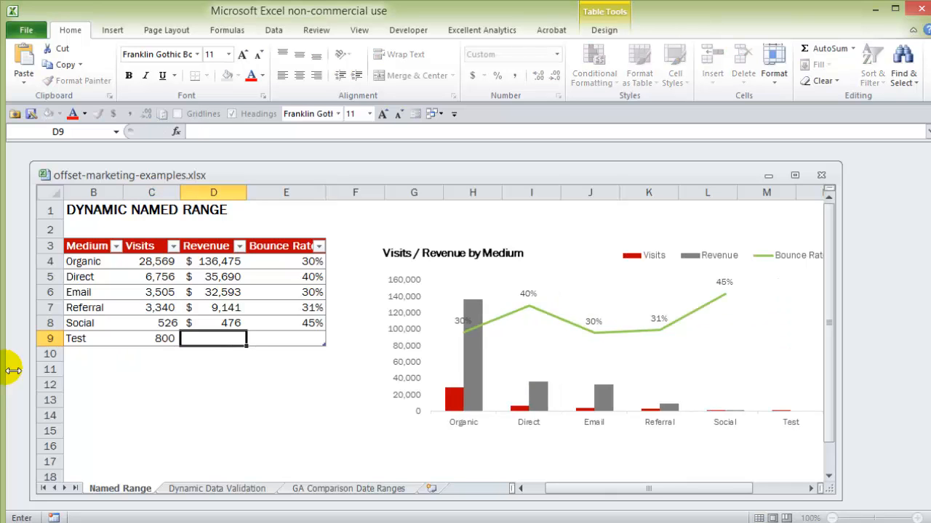
{"action": "type", "text": "800"}
{"action": "key", "text": "Tab"}
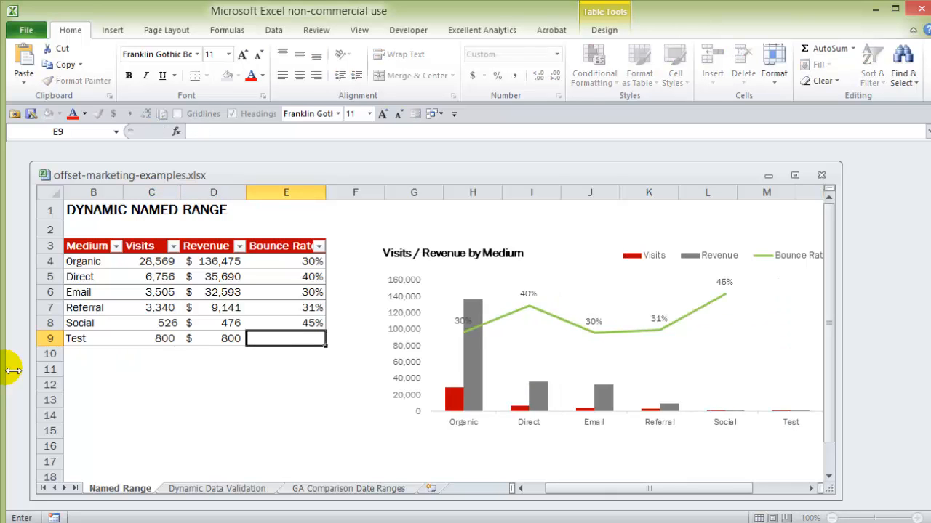
{"action": "type", "text": "30"}
{"action": "key", "text": "Return"}
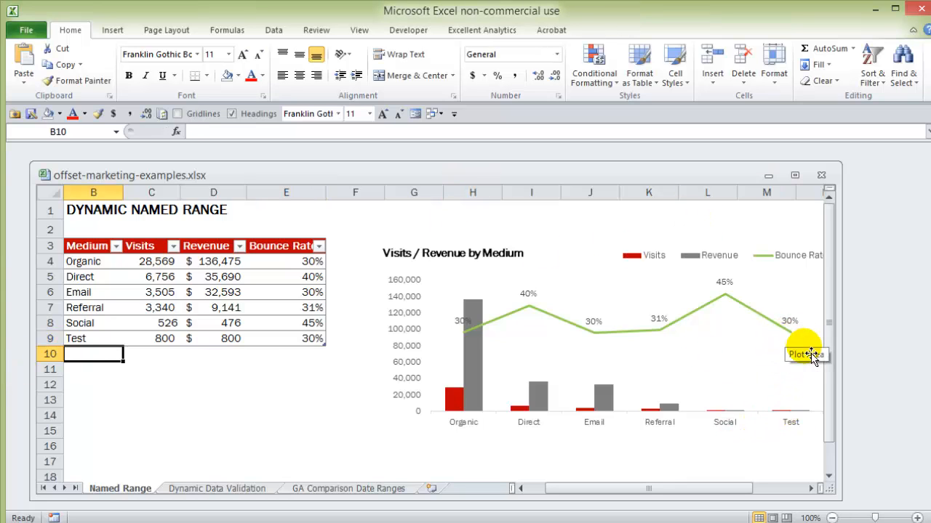
Clear the Test row's entries from B9:E9 and shrink the table so it ends at row 8
{"action": "left_click", "coordinate": [85, 344]}
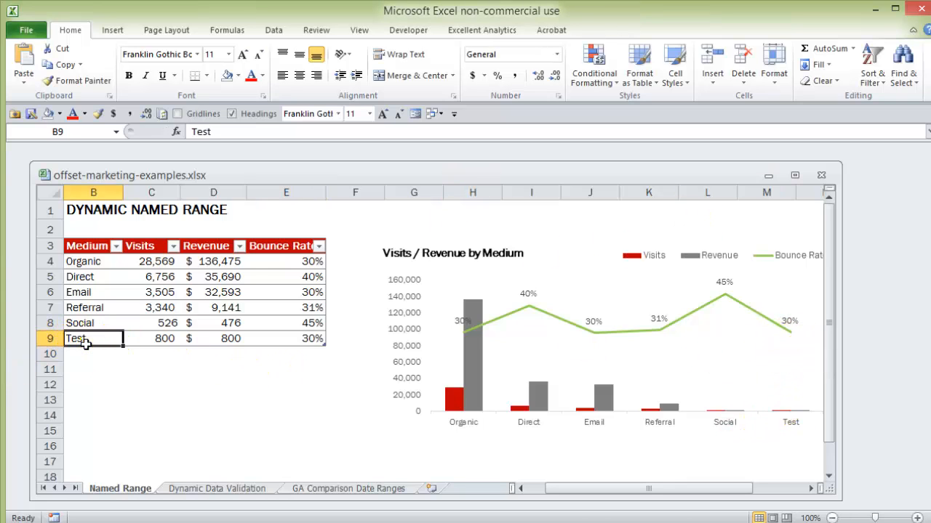
{"action": "left_click_drag", "start_coordinate": [85, 344], "coordinate": [282, 346]}
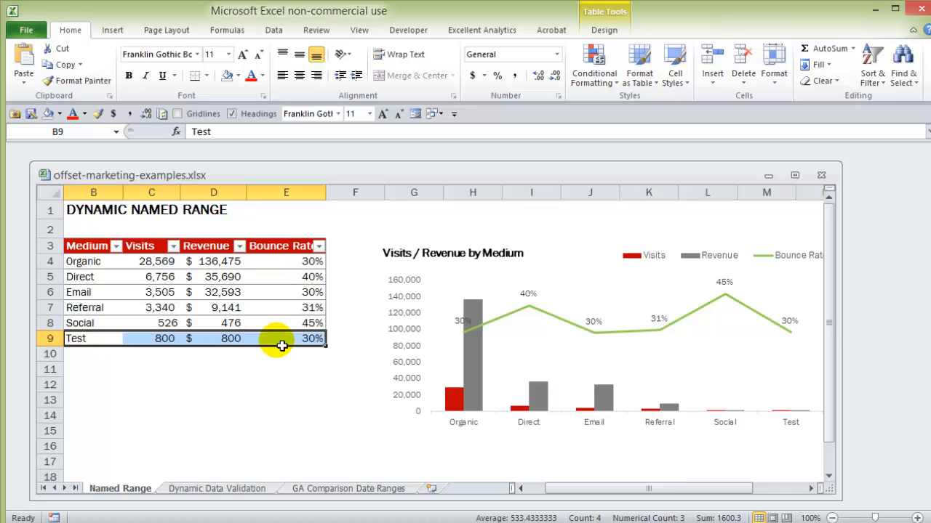
{"action": "key", "text": "Delete"}
{"action": "left_click", "coordinate": [276, 384]}
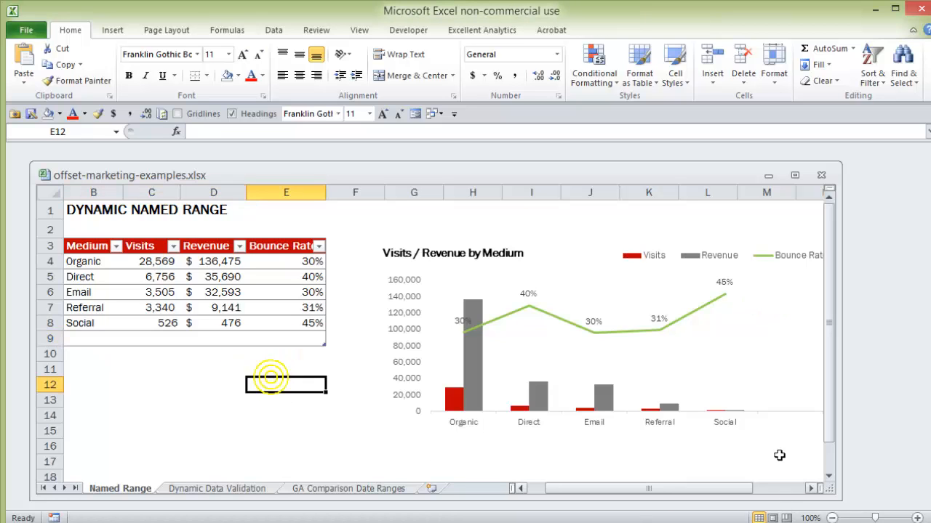
{"action": "mouse_move", "coordinate": [738, 491]}
{"action": "left_mouse_down"}
{"action": "mouse_move", "coordinate": [752, 492]}
{"action": "mouse_move", "coordinate": [727, 488]}
{"action": "left_mouse_up"}
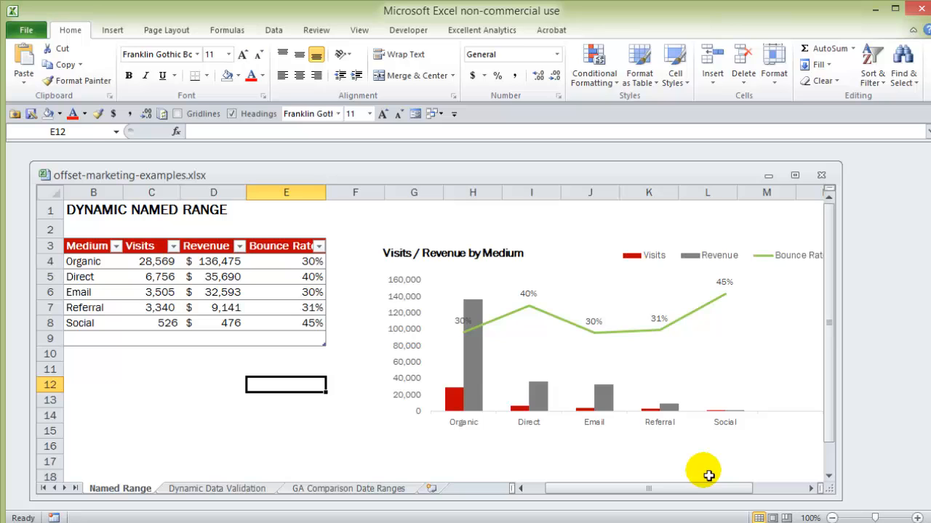
{"action": "mouse_move", "coordinate": [731, 490]}
{"action": "left_mouse_down"}
{"action": "mouse_move", "coordinate": [753, 493]}
{"action": "mouse_move", "coordinate": [736, 493]}
{"action": "left_mouse_up"}
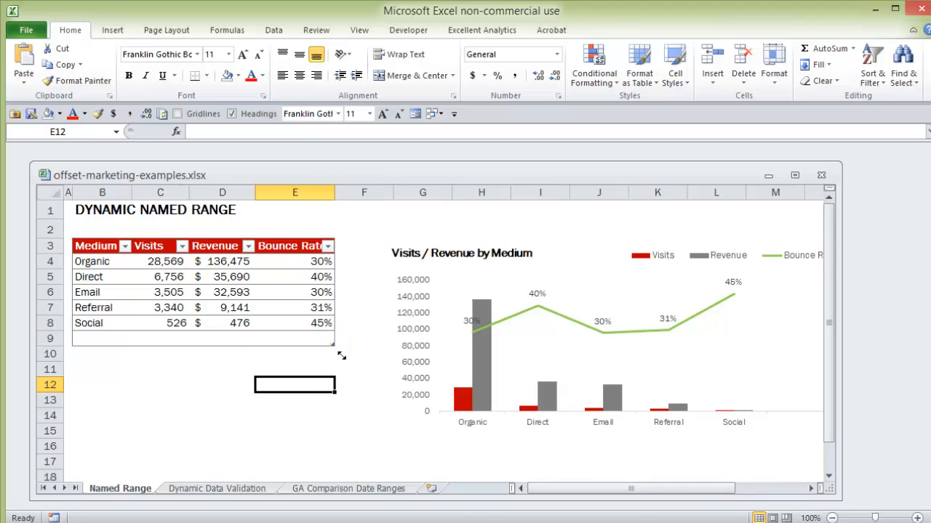
{"action": "left_click_drag", "start_coordinate": [341, 349], "coordinate": [333, 330]}
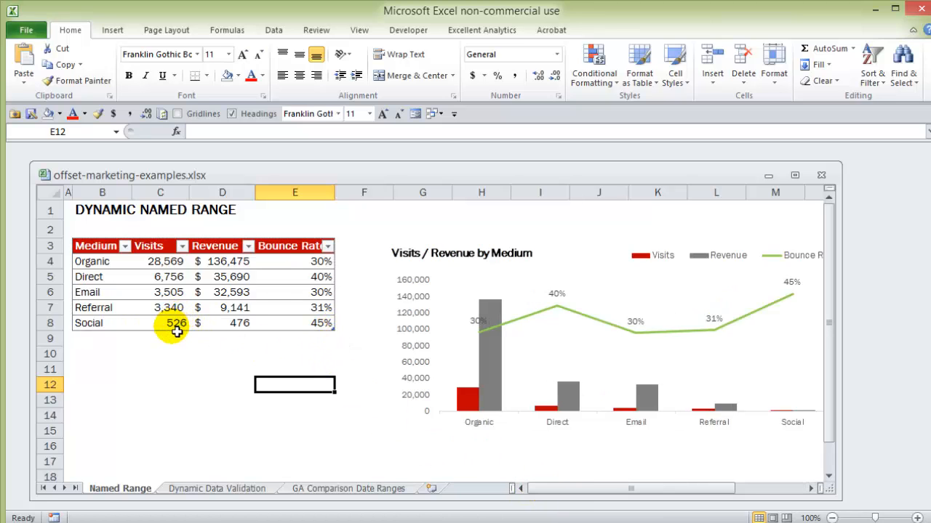
Switch to the Dynamic Data Validation sheet and examine the Content Strategies list in B4:B8
{"action": "left_click", "coordinate": [219, 490]}
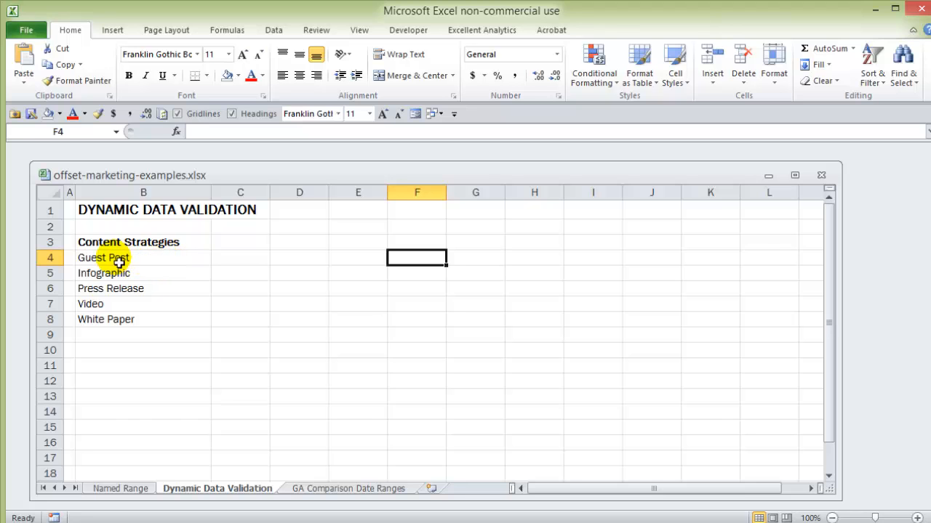
{"action": "left_click_drag", "start_coordinate": [116, 258], "coordinate": [114, 320]}
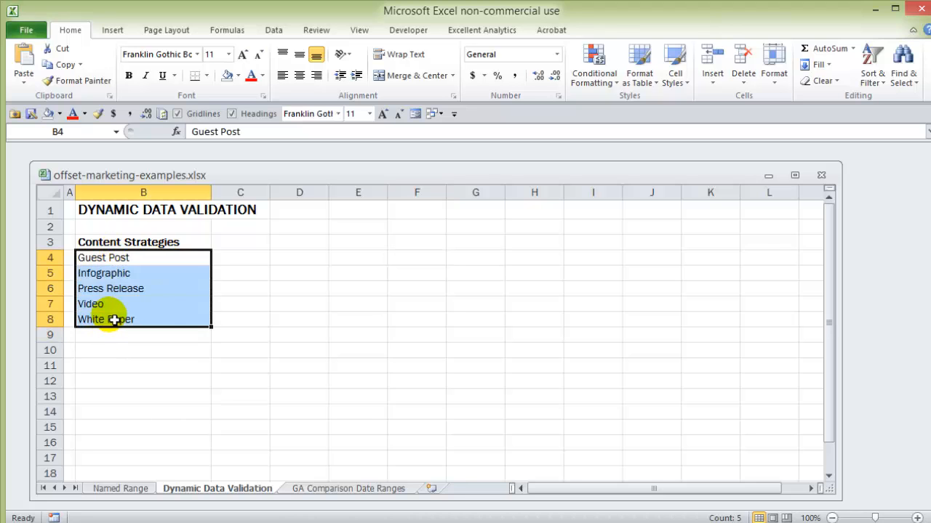
{"action": "left_click", "coordinate": [158, 289]}
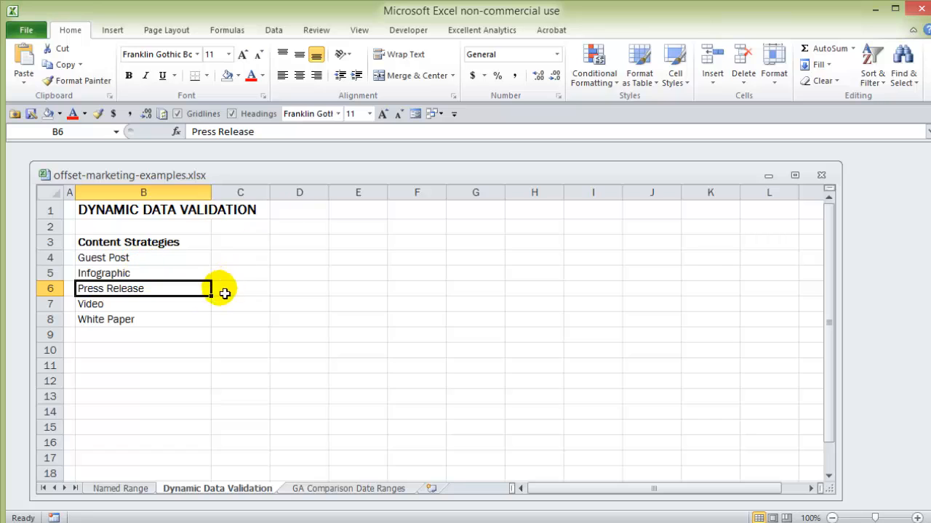
Set List data validation with source =$B$4:$B$8 on cell D4, and choose Guest Post from its drop-down list
{"action": "left_click", "coordinate": [274, 31]}
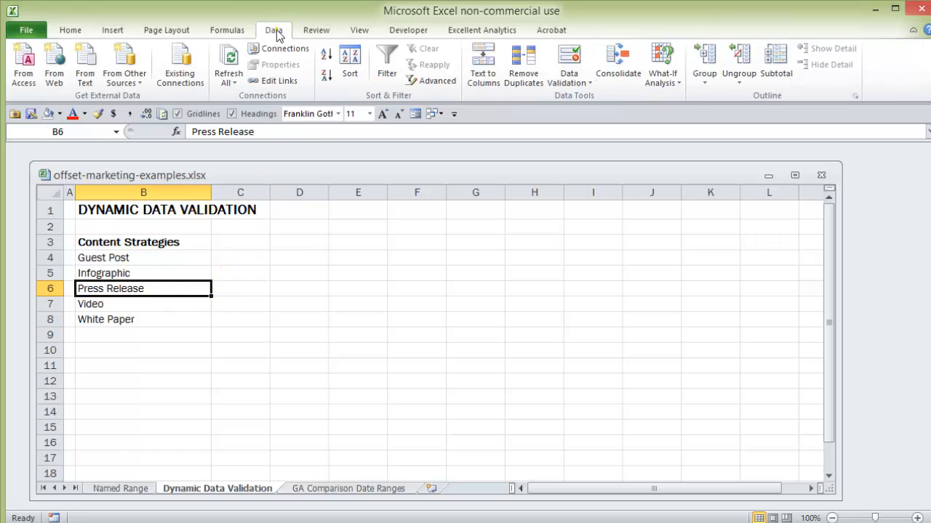
{"action": "left_click", "coordinate": [319, 261]}
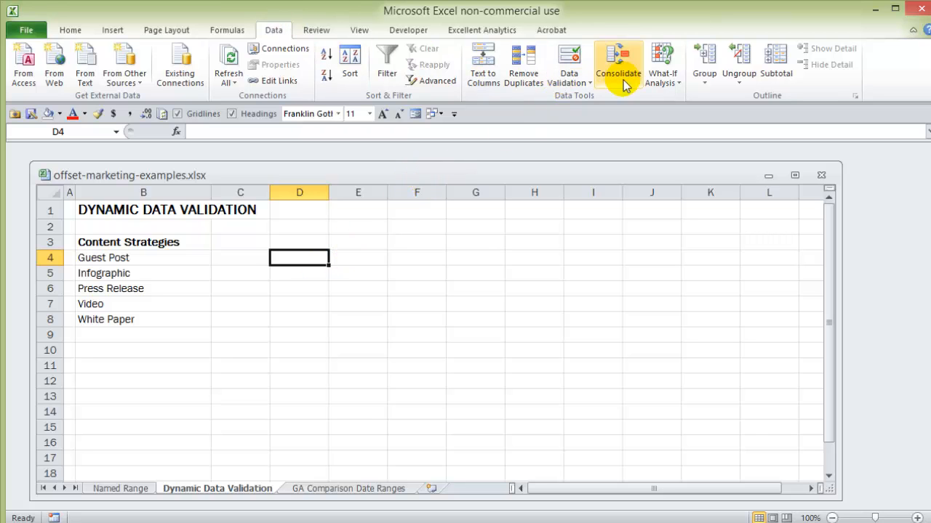
{"action": "left_click", "coordinate": [573, 59]}
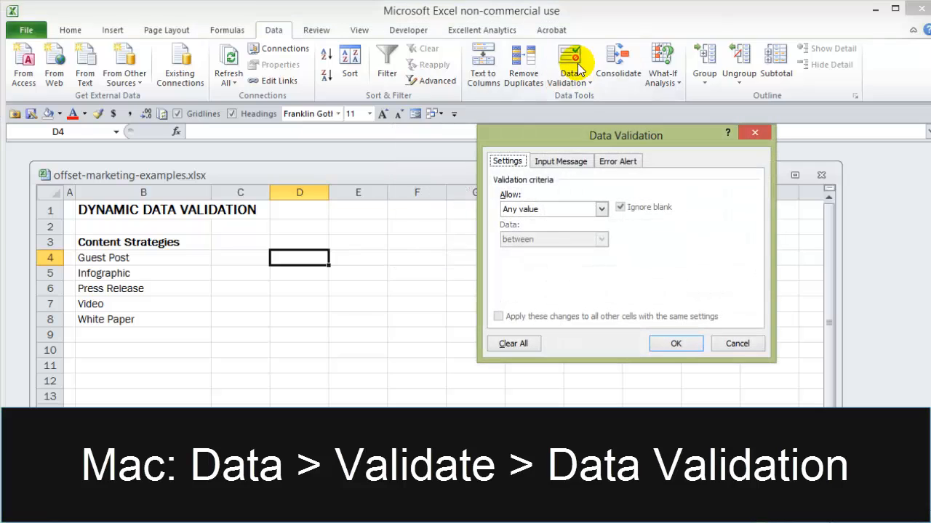
{"action": "left_click", "coordinate": [602, 209]}
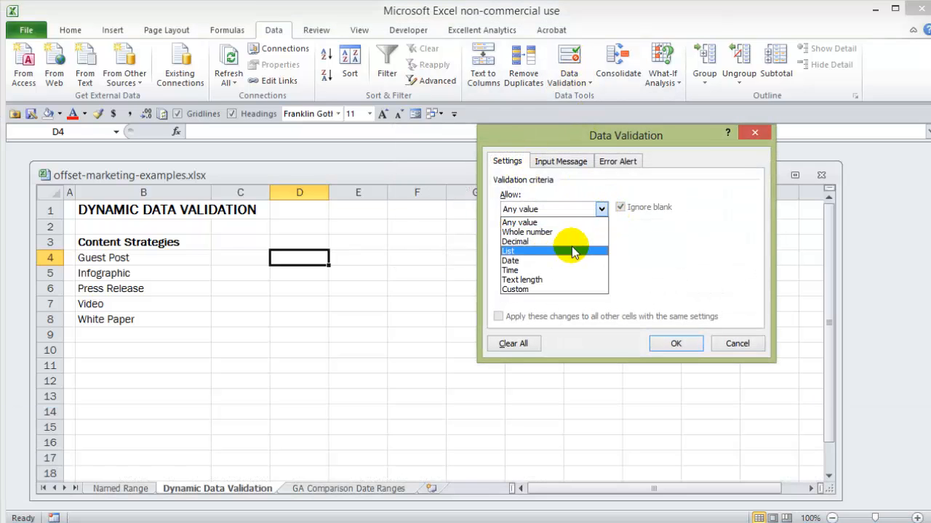
{"action": "left_click", "coordinate": [572, 250]}
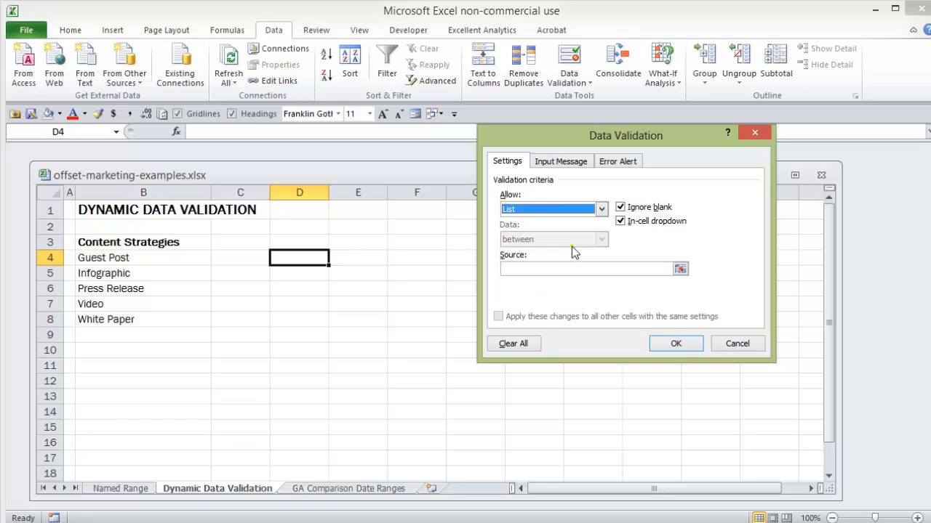
{"action": "left_click", "coordinate": [542, 270]}
{"action": "left_click_drag", "start_coordinate": [92, 259], "coordinate": [113, 326]}
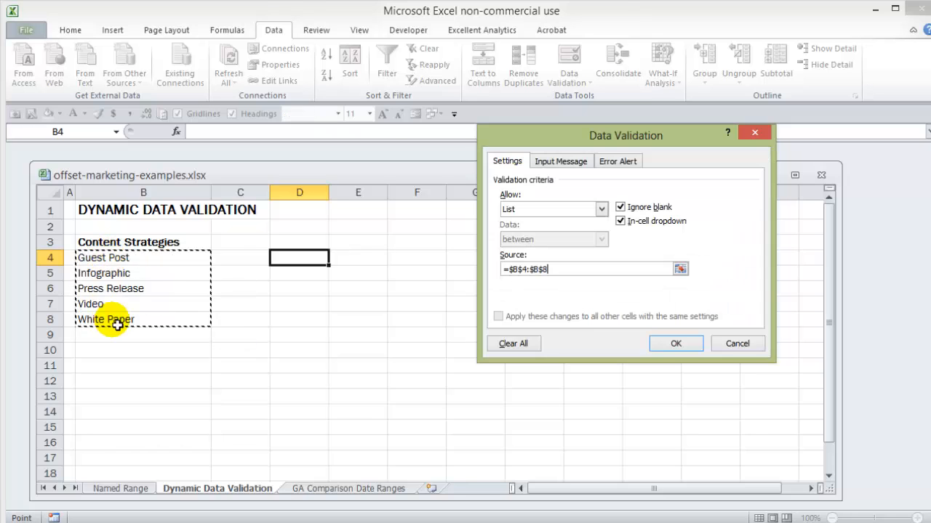
{"action": "left_click", "coordinate": [676, 342]}
{"action": "left_click", "coordinate": [334, 258]}
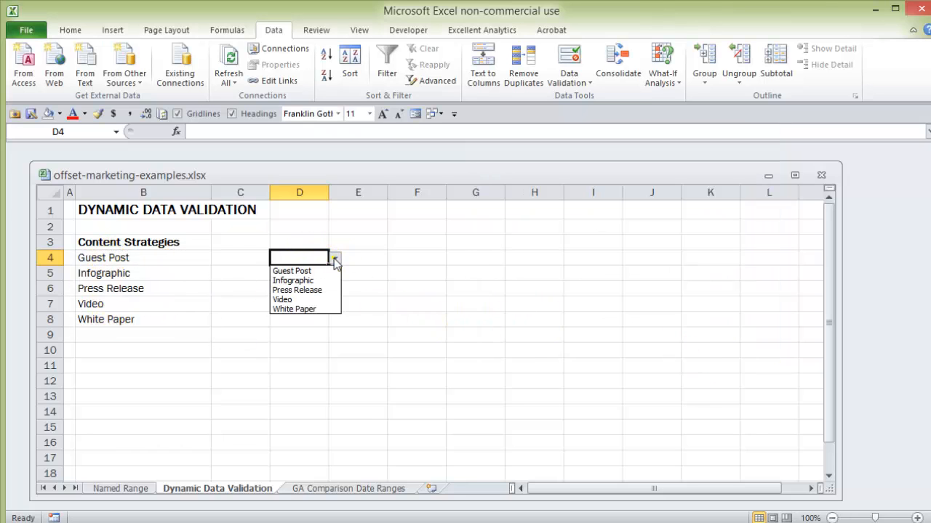
{"action": "left_click", "coordinate": [320, 272]}
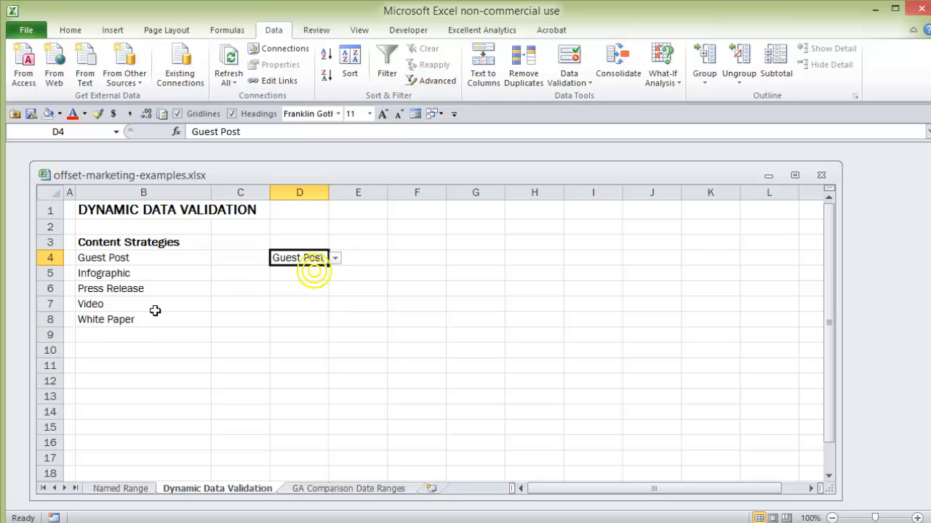
Enter Test in cell B9, directly below White Paper in the Content Strategies list
{"action": "left_click", "coordinate": [110, 334]}
{"action": "type", "text": "TEst"}
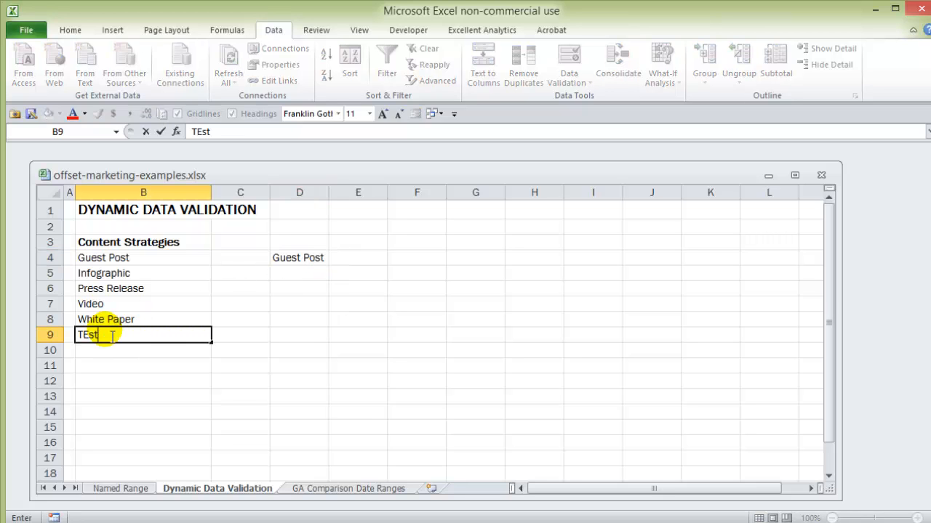
{"action": "key", "text": "BackSpace"}
{"action": "key", "text": "BackSpace"}
{"action": "key", "text": "BackSpace"}
{"action": "type", "text": "est"}
{"action": "key", "text": "Return"}
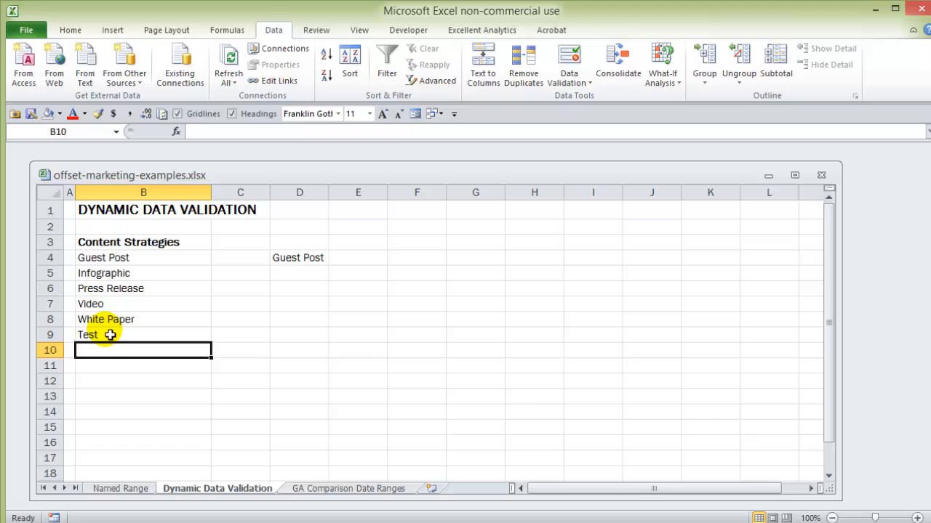
Check the options in D4's drop-down list, and clear the Test entry from cell B9
{"action": "left_click", "coordinate": [322, 260]}
{"action": "left_click", "coordinate": [335, 259]}
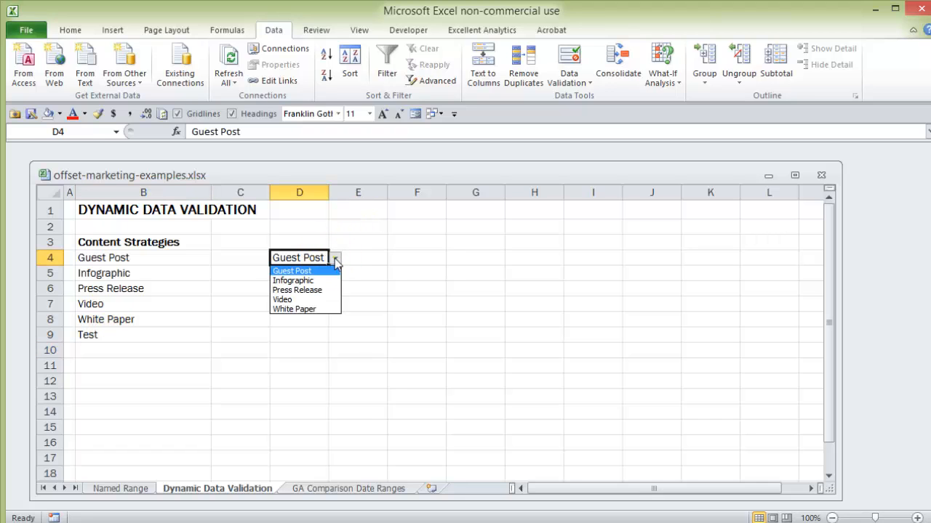
{"action": "left_click", "coordinate": [335, 260]}
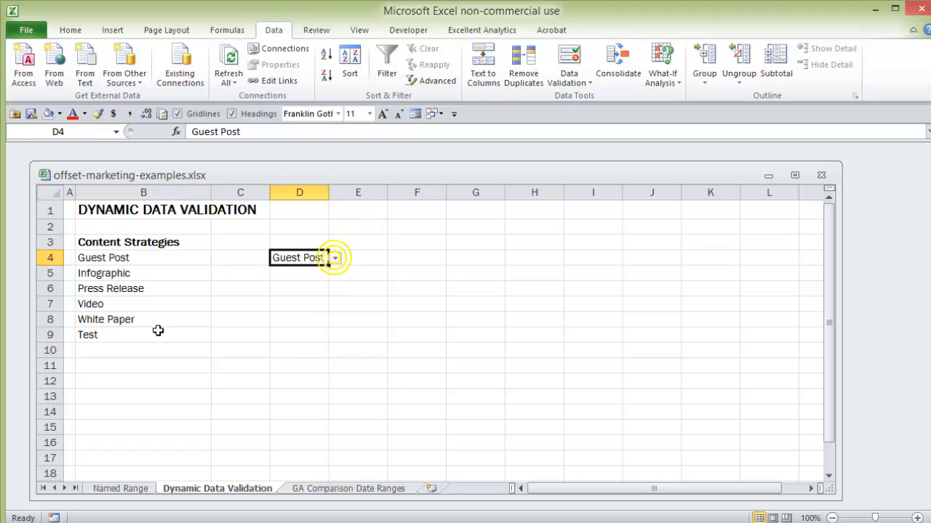
{"action": "left_click", "coordinate": [127, 336]}
{"action": "key", "text": "Delete"}
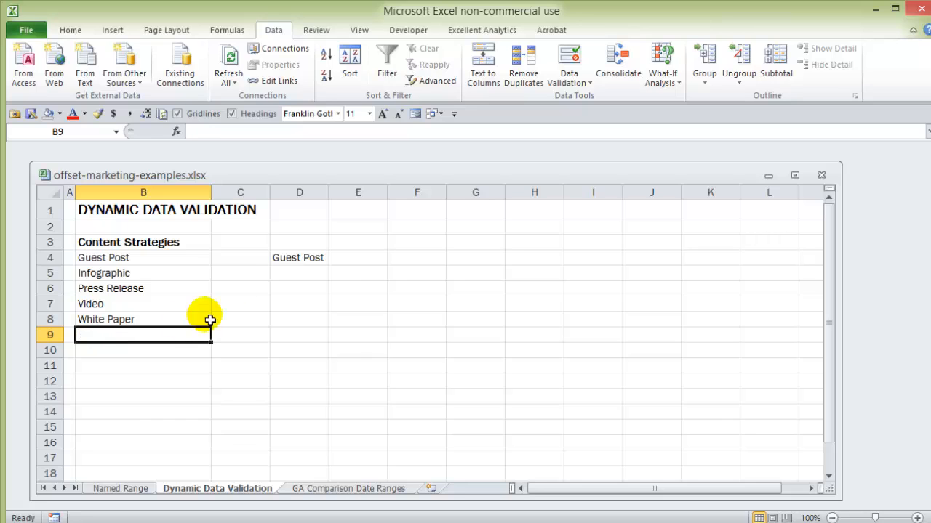
Delete column D to remove the Guest Post cell and its drop-down list, and select the empty cell D4
{"action": "left_click", "coordinate": [304, 265]}
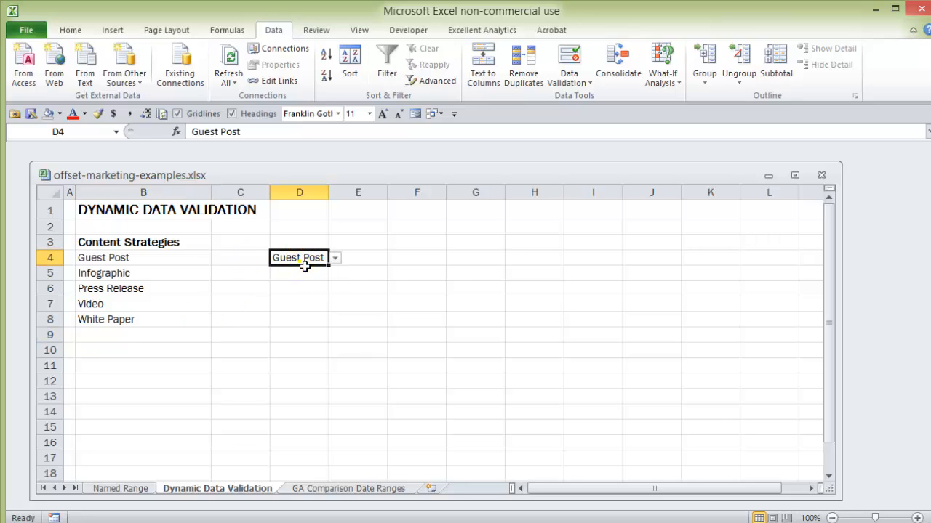
{"action": "left_click", "coordinate": [300, 195]}
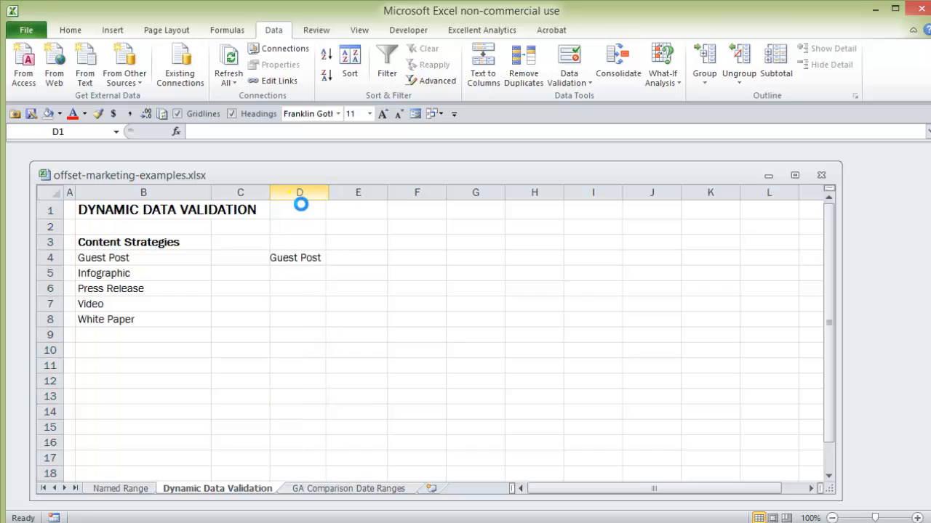
{"action": "key", "text": "Delete"}
{"action": "left_click", "coordinate": [287, 262]}
{"action": "left_click", "coordinate": [308, 253]}
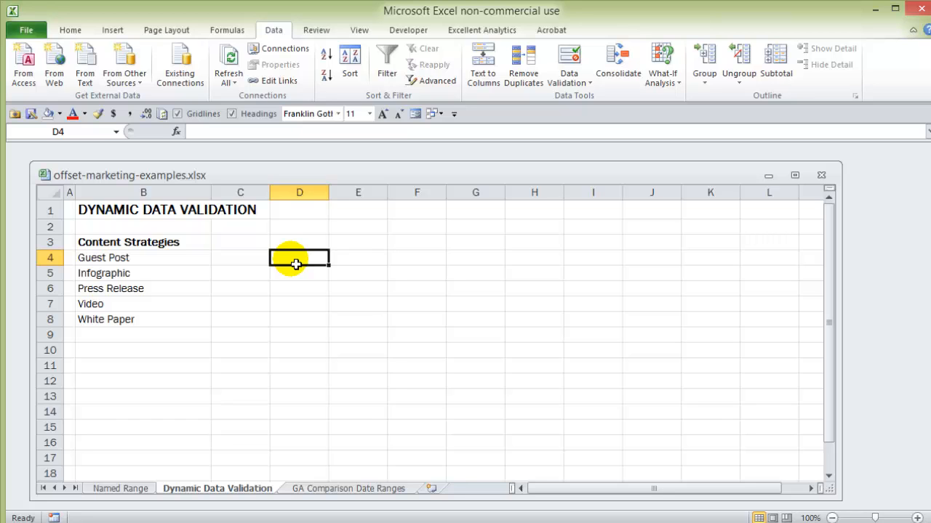
Write the formula =OFFSET($B$4,,,COUNTA(B4:B17)) in cell D4
{"action": "type", "text": "=off"}
{"action": "key", "text": "Tab"}
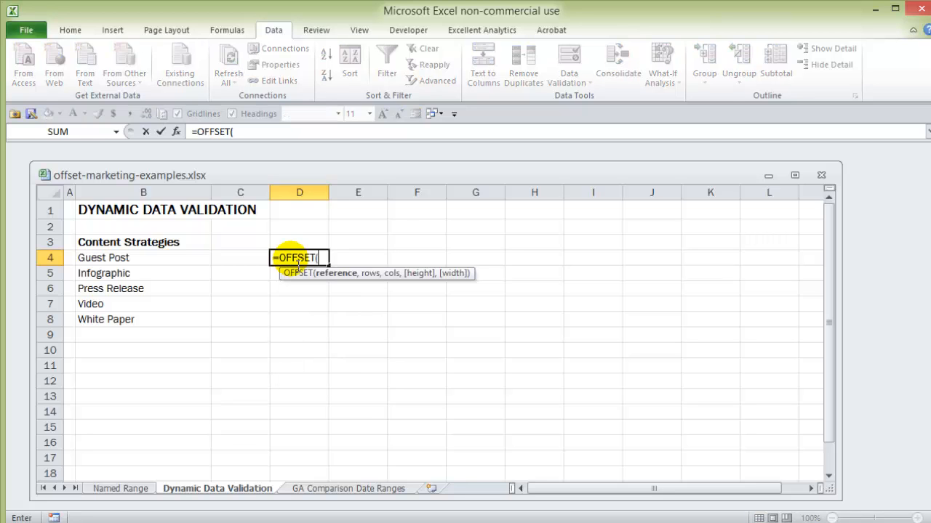
{"action": "left_click", "coordinate": [128, 265]}
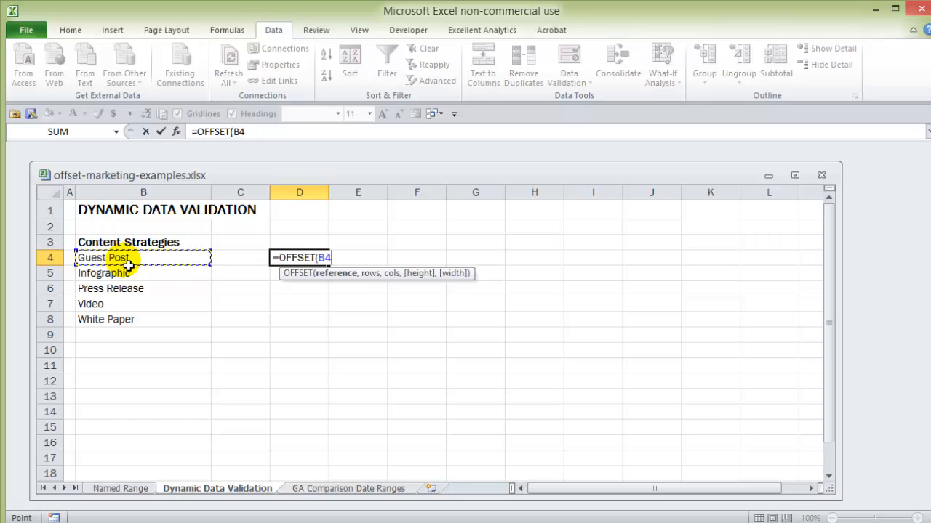
{"action": "key", "text": "F4"}
{"action": "type", "text": ","}
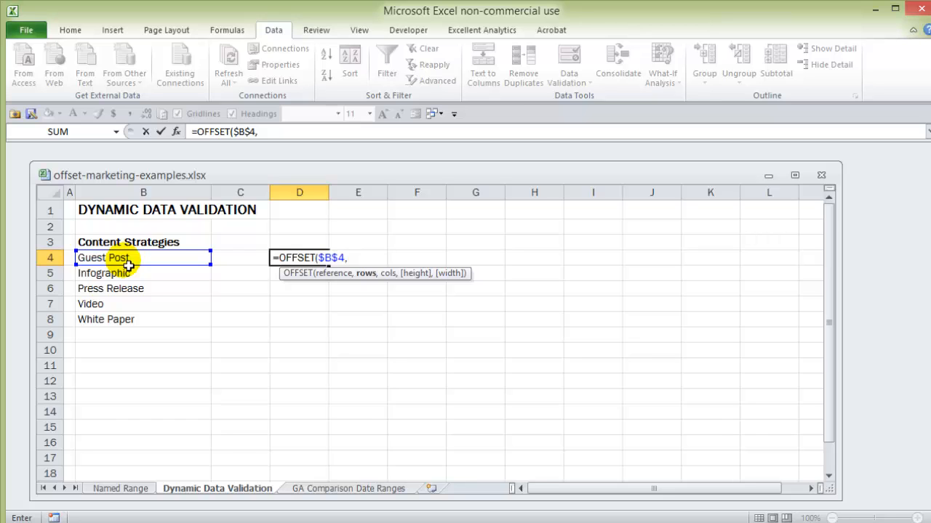
{"action": "type", "text": ",,"}
{"action": "type", "text": "counta"}
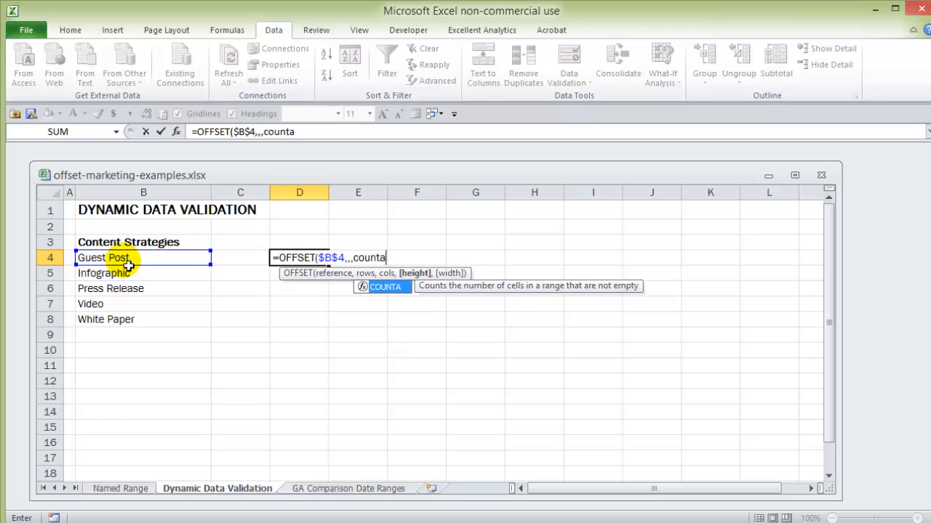
{"action": "key", "text": "Tab"}
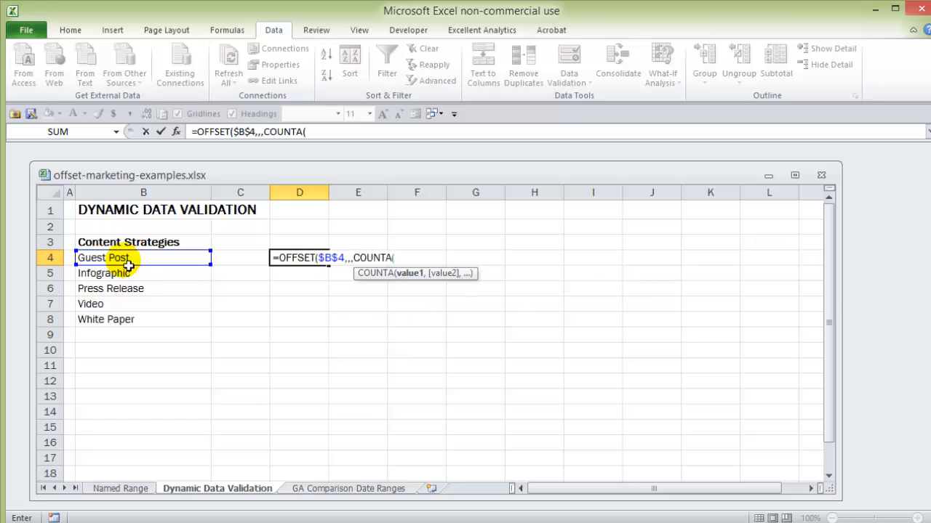
{"action": "left_click_drag", "start_coordinate": [128, 263], "coordinate": [109, 464]}
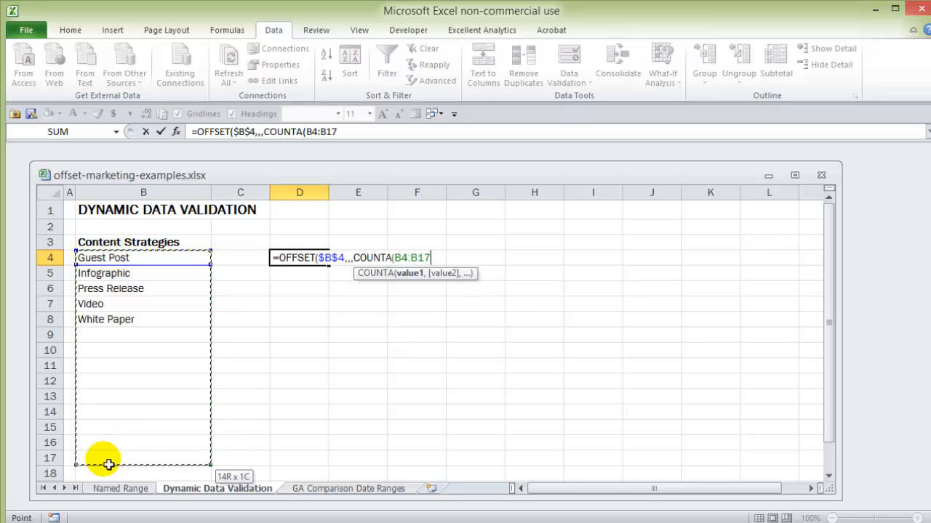
{"action": "type", "text": ")"}
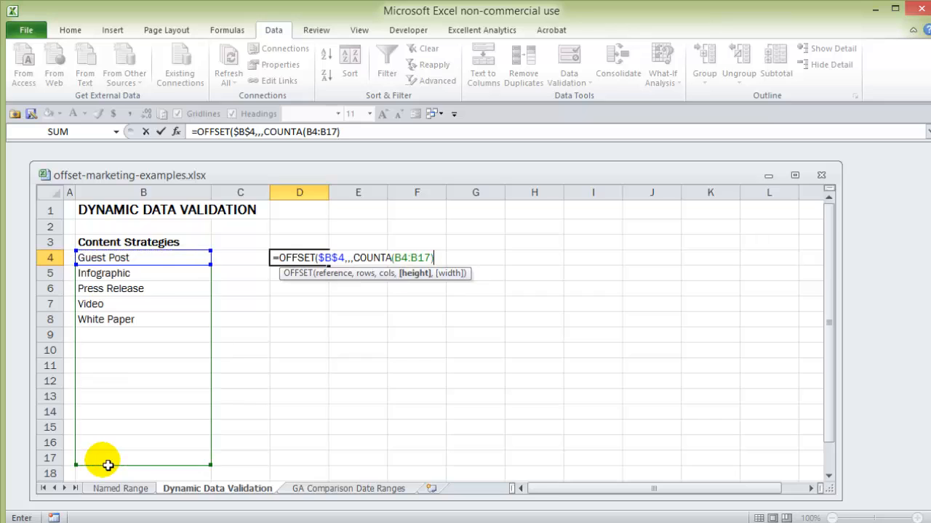
{"action": "type", "text": ")"}
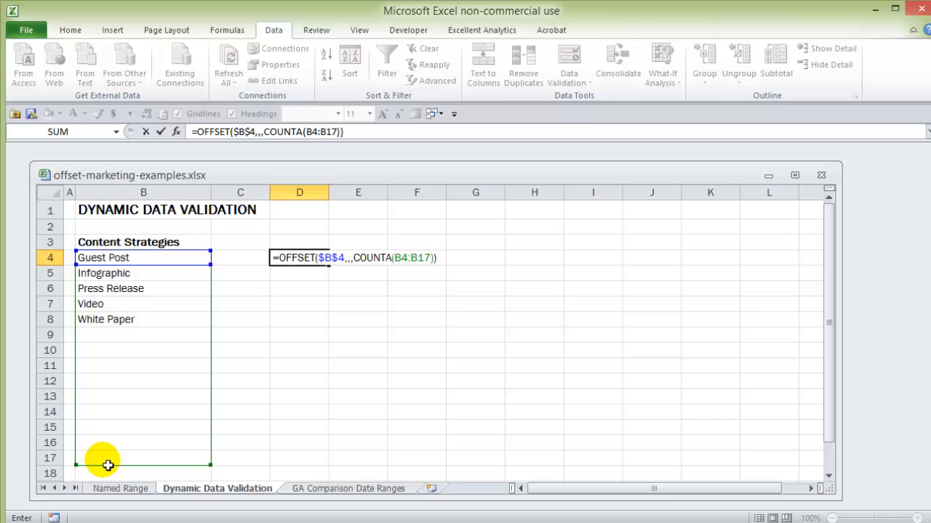
Wrap D4's OFFSET formula in an outer COUNTA so it reads =COUNTA(OFFSET($B$4,,,COUNTA(B4:B17))), and commit it
{"action": "left_click", "coordinate": [279, 259]}
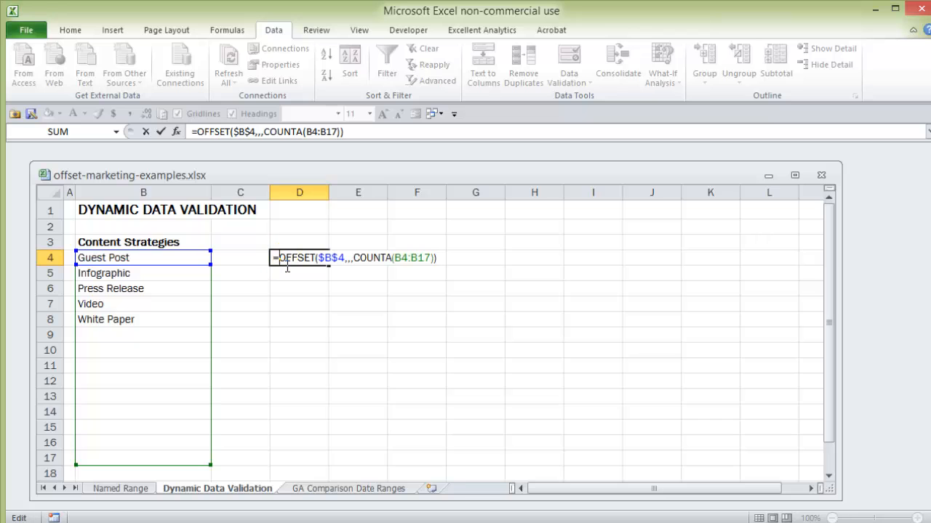
{"action": "type", "text": "coun"}
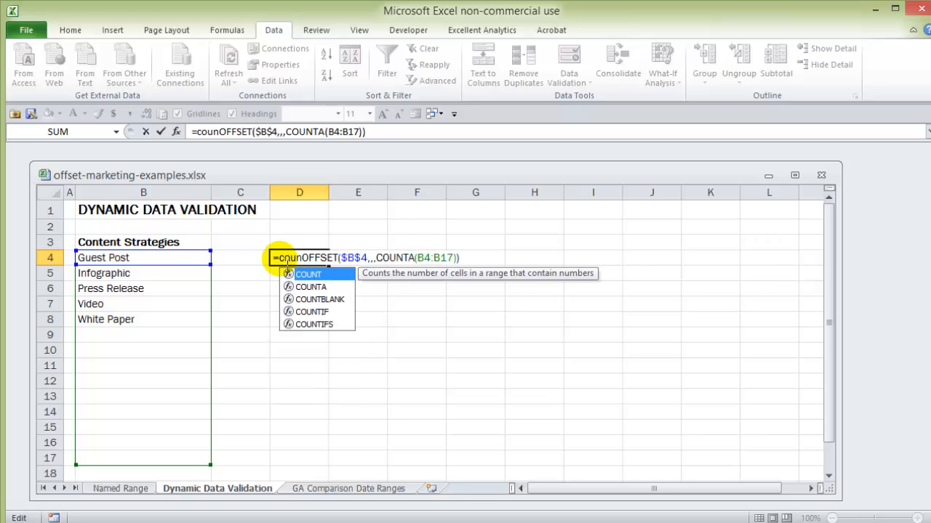
{"action": "key", "text": "Down"}
{"action": "key", "text": "Tab"}
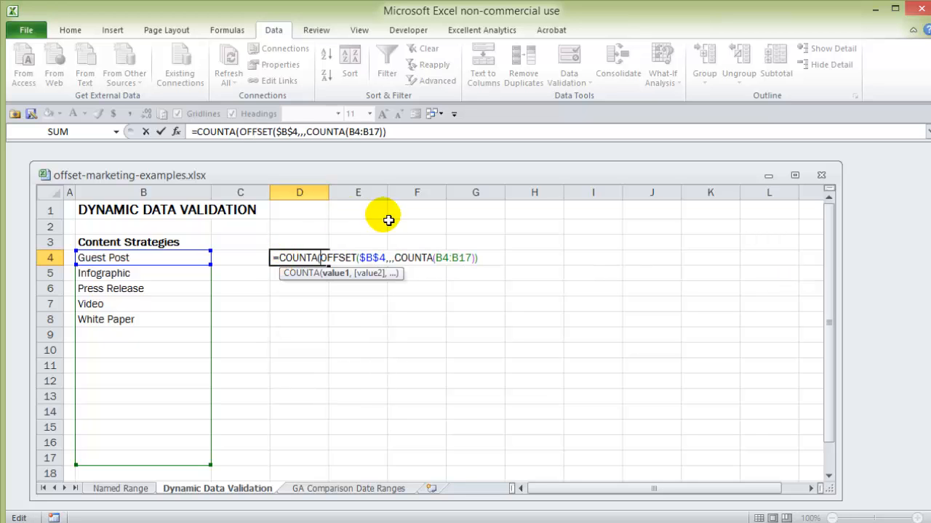
{"action": "left_click", "coordinate": [487, 263]}
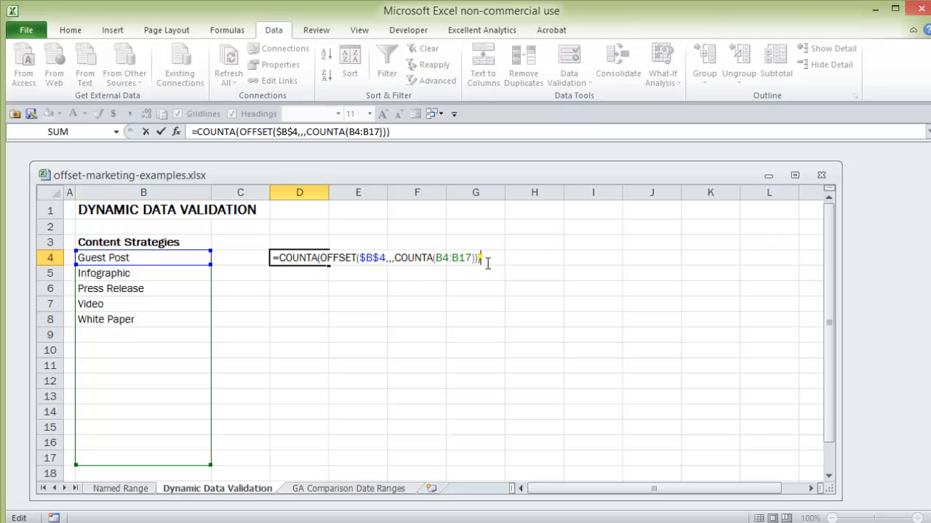
{"action": "key", "text": "Return"}
Enter Test in cell B9 to test the count formula in D4, and clear the entry again
{"action": "left_click", "coordinate": [92, 336]}
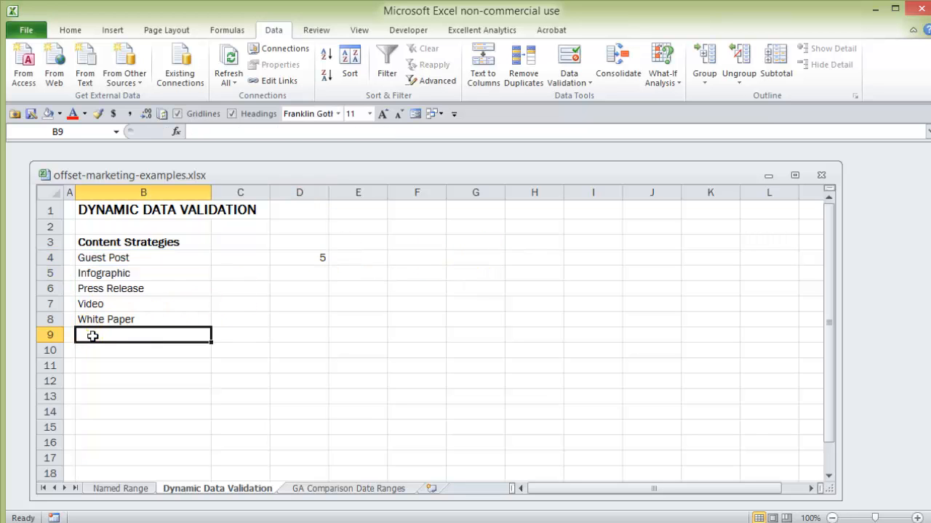
{"action": "type", "text": "Test"}
{"action": "key", "text": "Return"}
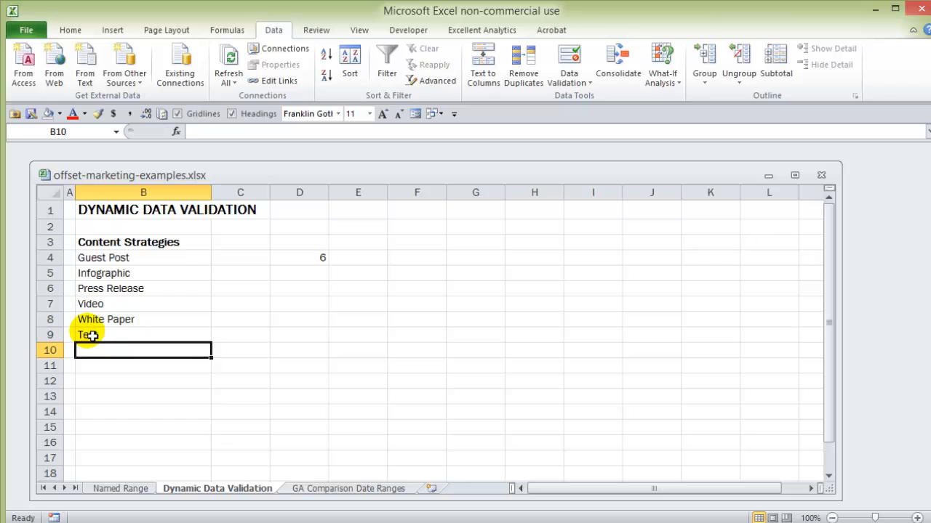
{"action": "left_click", "coordinate": [104, 339]}
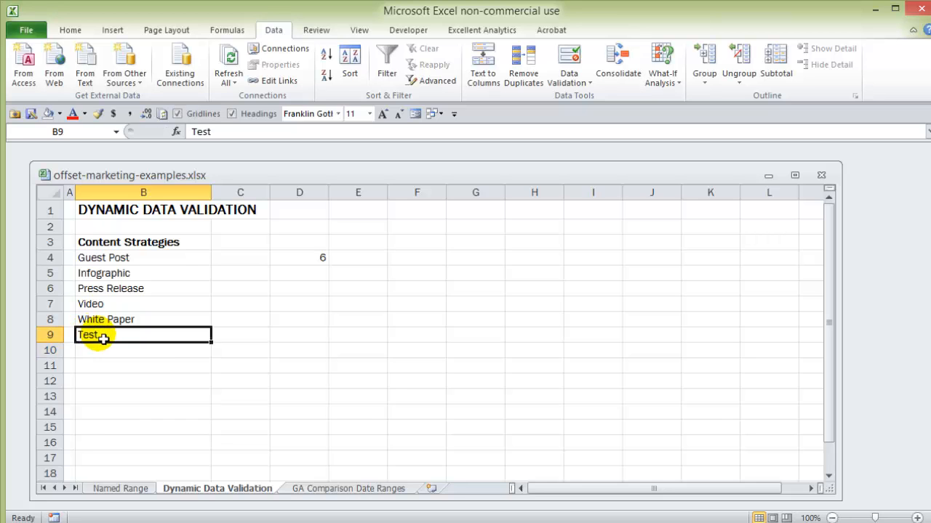
{"action": "key", "text": "Delete"}
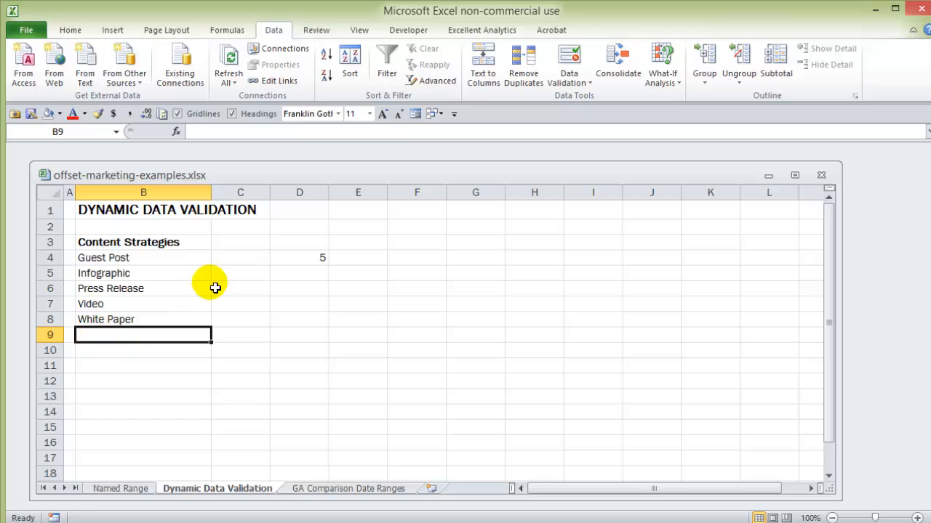
Cut the OFFSET formula text without its outer COUNTA from D4 for reuse, and clear the cell
{"action": "double_click", "coordinate": [308, 259]}
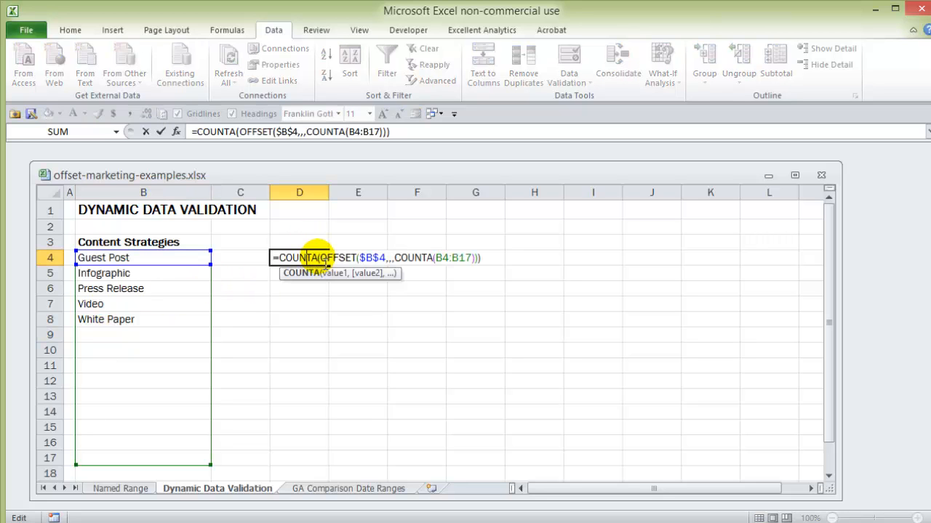
{"action": "left_click_drag", "start_coordinate": [318, 260], "coordinate": [281, 259]}
{"action": "key", "text": "Delete"}
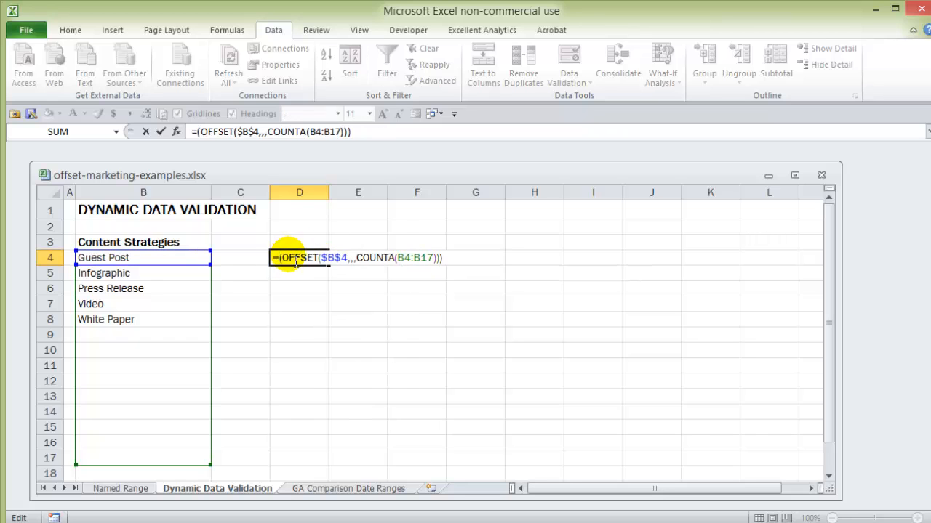
{"action": "left_click", "coordinate": [450, 264]}
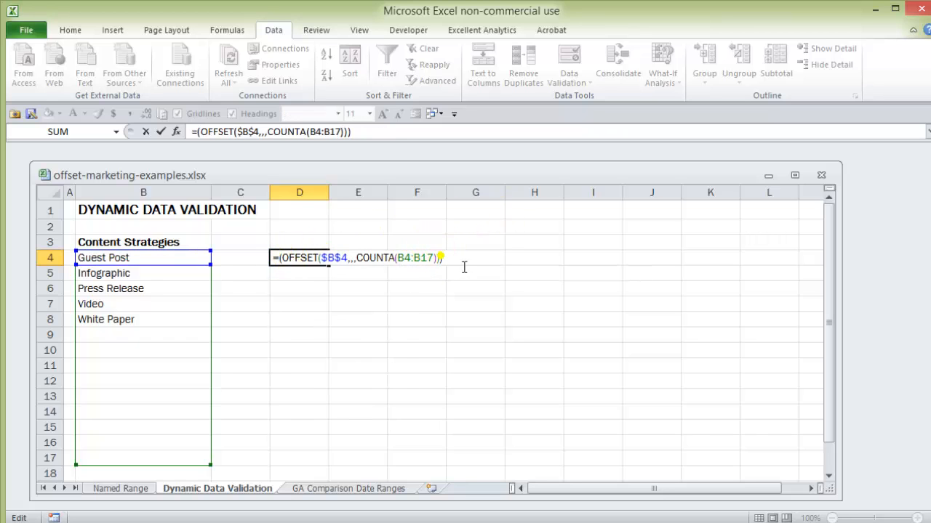
{"action": "key", "text": "BackSpace"}
{"action": "left_click_drag", "start_coordinate": [450, 259], "coordinate": [271, 253]}
{"action": "key", "text": "ctrl+c"}
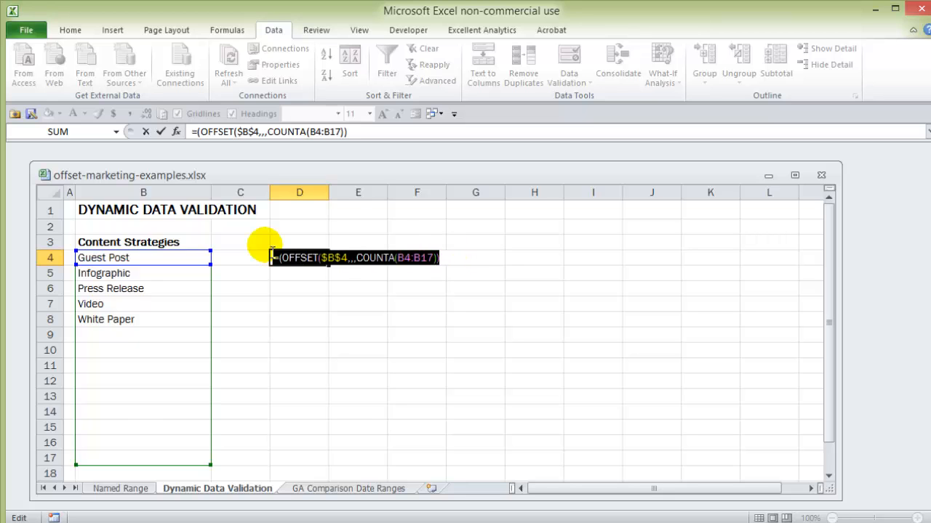
{"action": "key", "text": "Delete"}
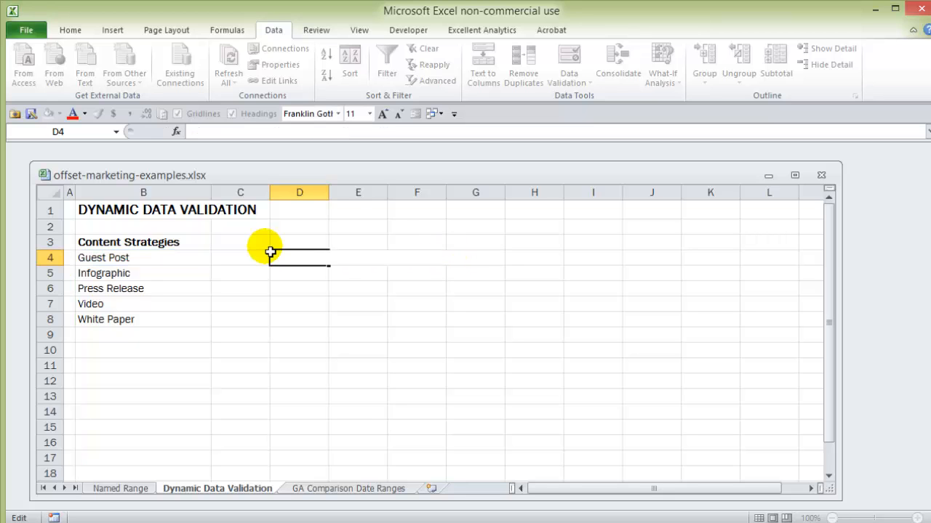
{"action": "key", "text": "Escape"}
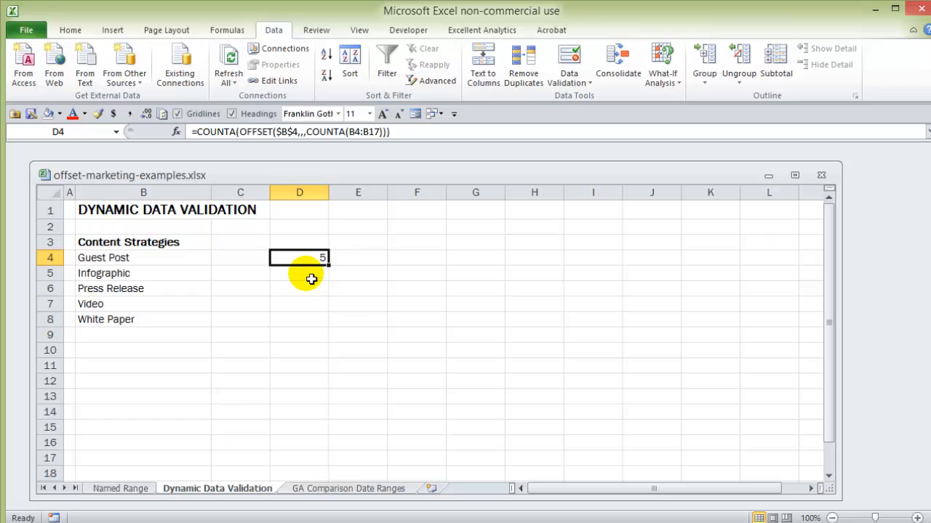
{"action": "key", "text": "Delete"}
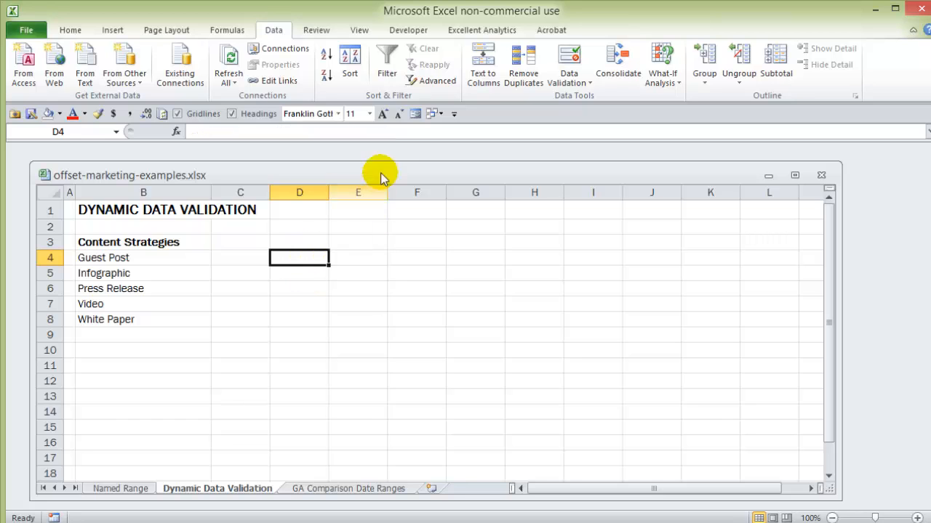
Set List data validation on D4 with the pasted source =OFFSET($B$4,,,COUNTA(B4:B17)), removing the stray opening parenthesis
{"action": "left_click", "coordinate": [571, 60]}
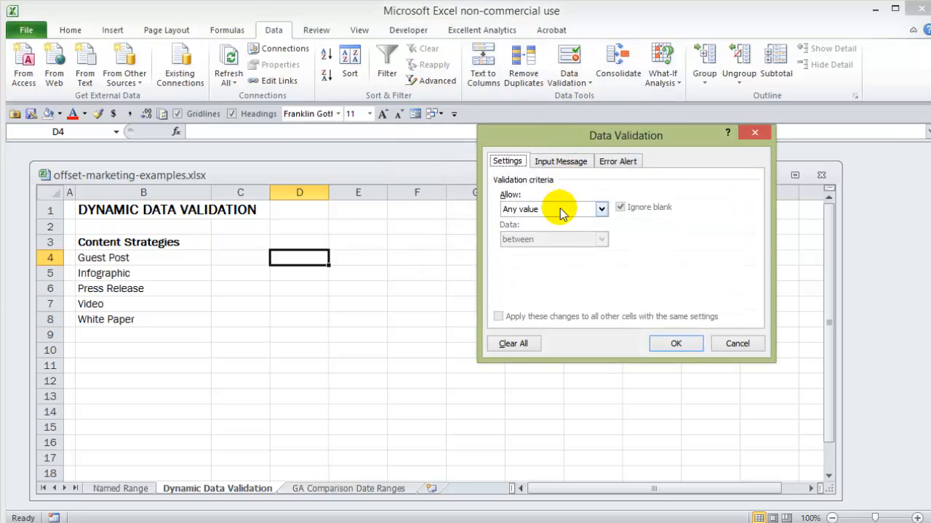
{"action": "left_click", "coordinate": [601, 209]}
{"action": "left_click", "coordinate": [580, 252]}
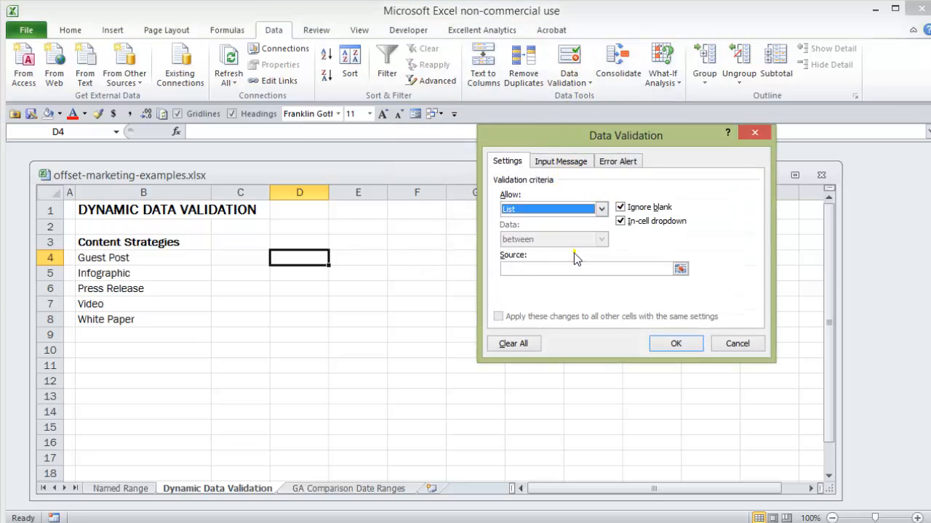
{"action": "left_click", "coordinate": [524, 269]}
{"action": "key", "text": "ctrl+v"}
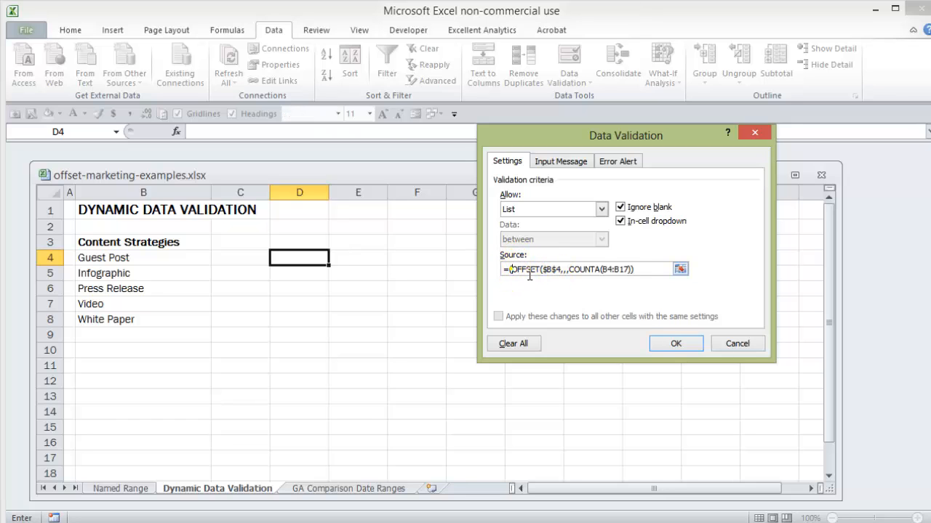
{"action": "key", "text": "BackSpace"}
{"action": "left_click", "coordinate": [647, 270]}
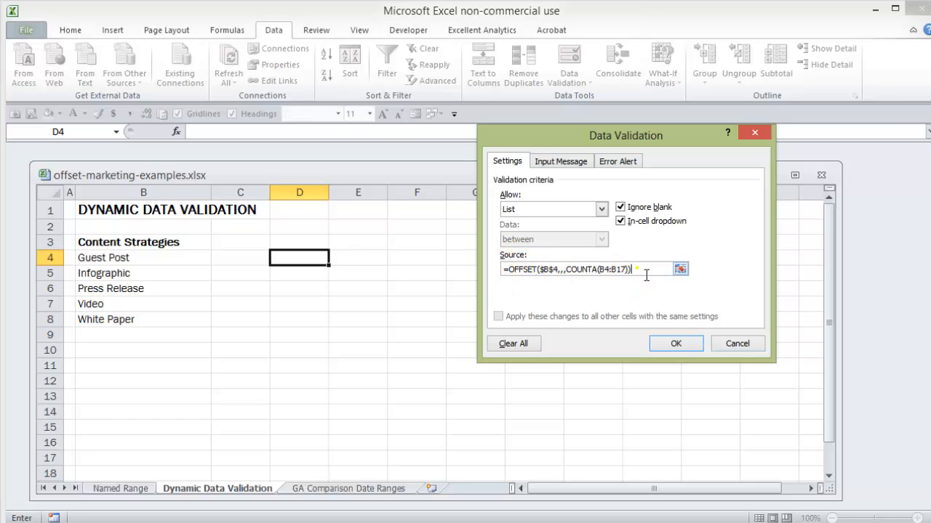
{"action": "left_click", "coordinate": [670, 346]}
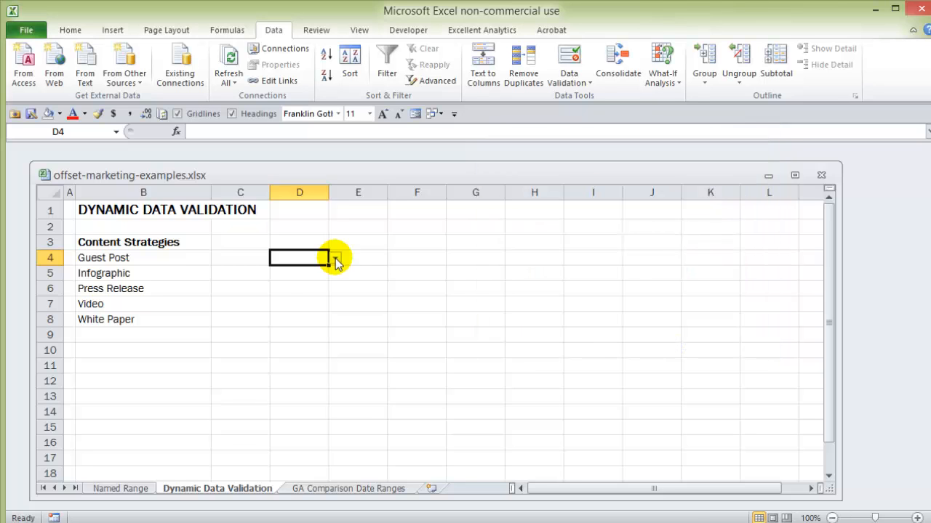
Check the options in D4's dynamic drop-down list and widen column D slightly
{"action": "left_click", "coordinate": [335, 260]}
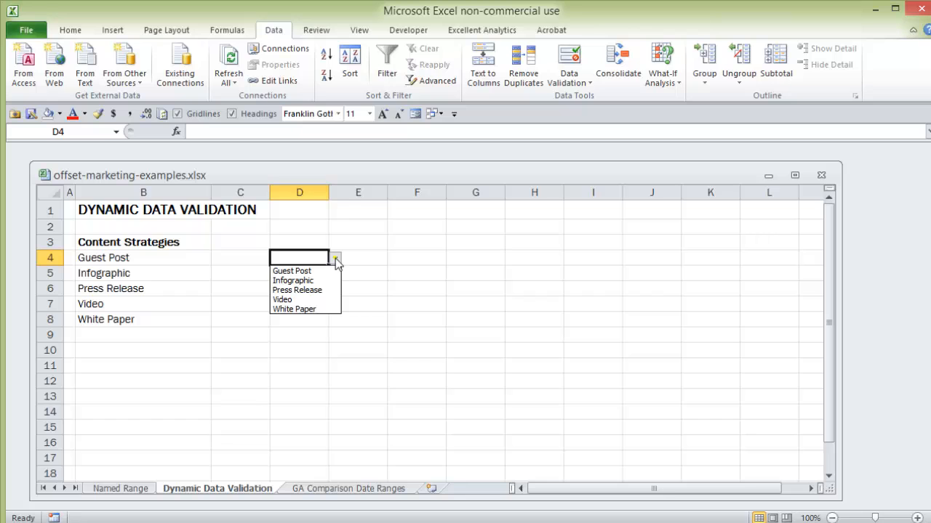
{"action": "left_click_drag", "start_coordinate": [329, 193], "coordinate": [354, 197]}
Add Long Form Content to the Content Strategies list in cell B9
{"action": "left_click", "coordinate": [115, 342]}
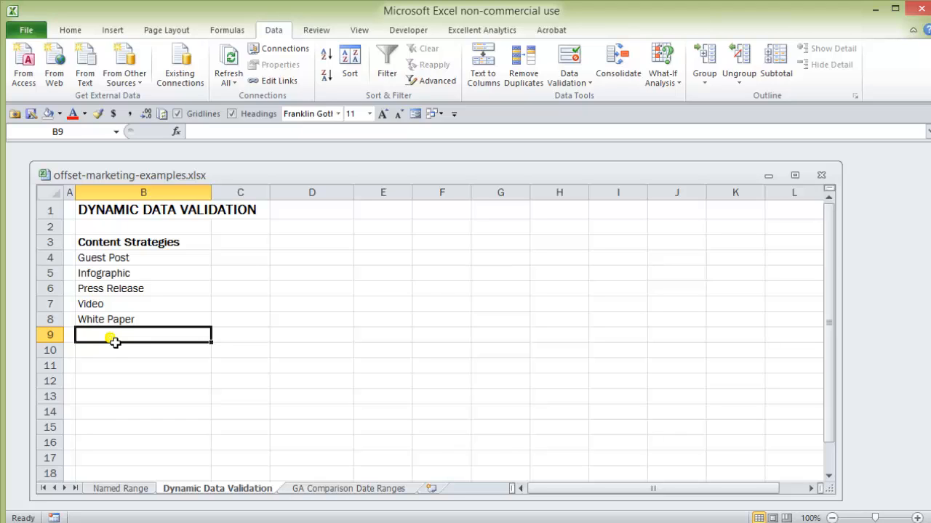
{"action": "type", "text": "Long Fo"}
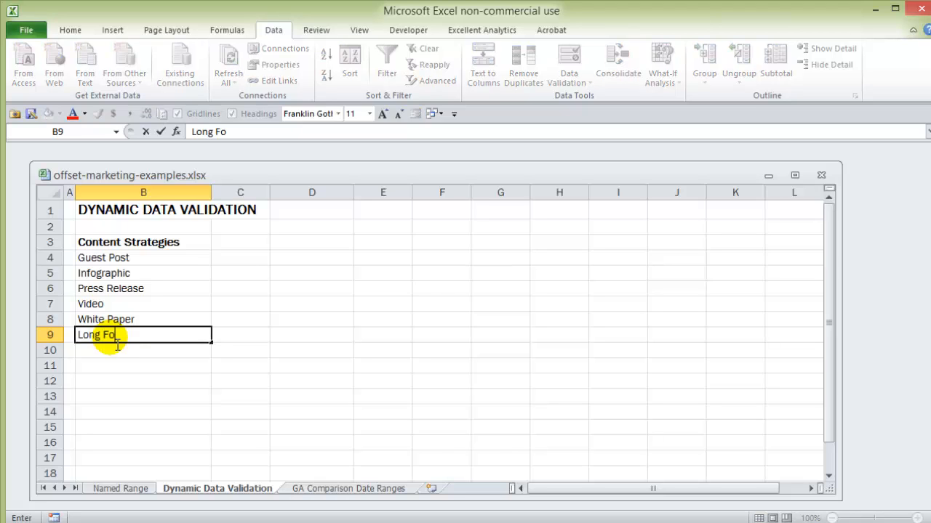
{"action": "type", "text": "rm Conten"}
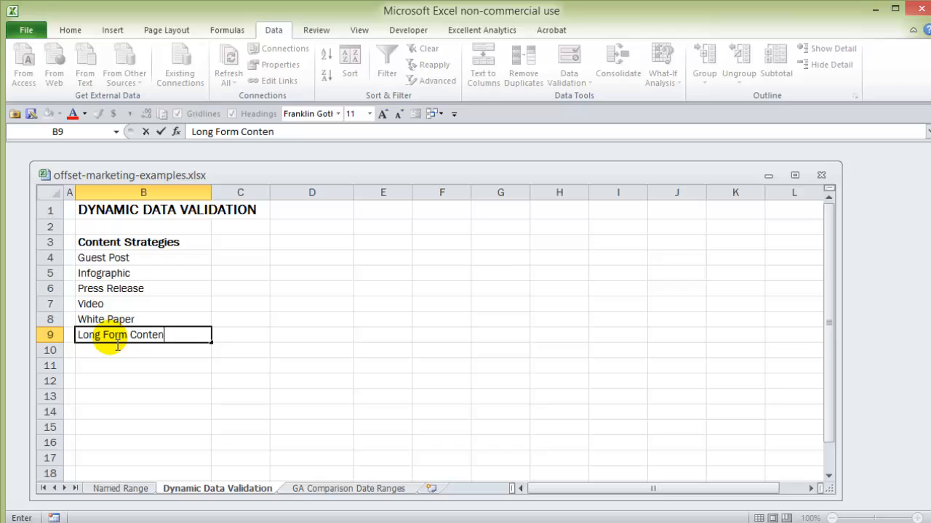
{"action": "type", "text": "t"}
{"action": "key", "text": "Return"}
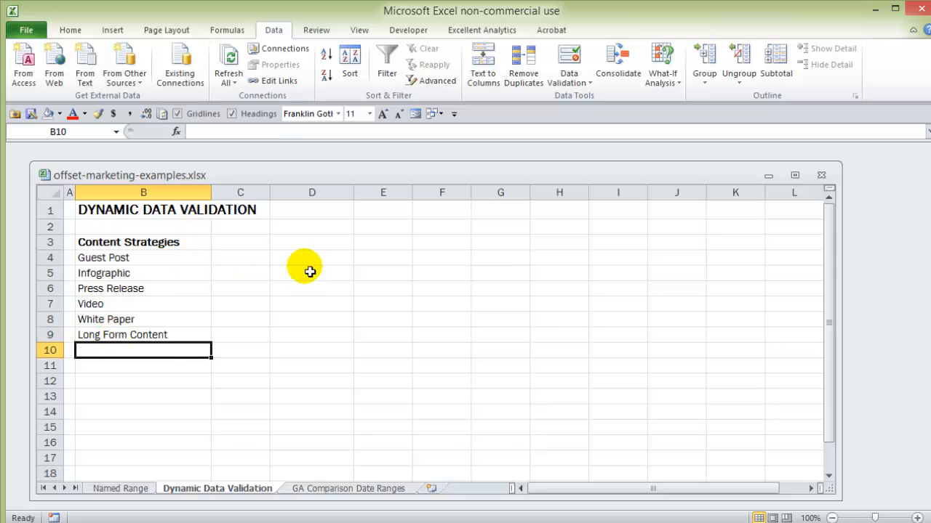
Check D4's drop-down list for the new Long Form Content entry and choose Guest Post from the list
{"action": "left_click", "coordinate": [314, 246]}
{"action": "left_click", "coordinate": [336, 257]}
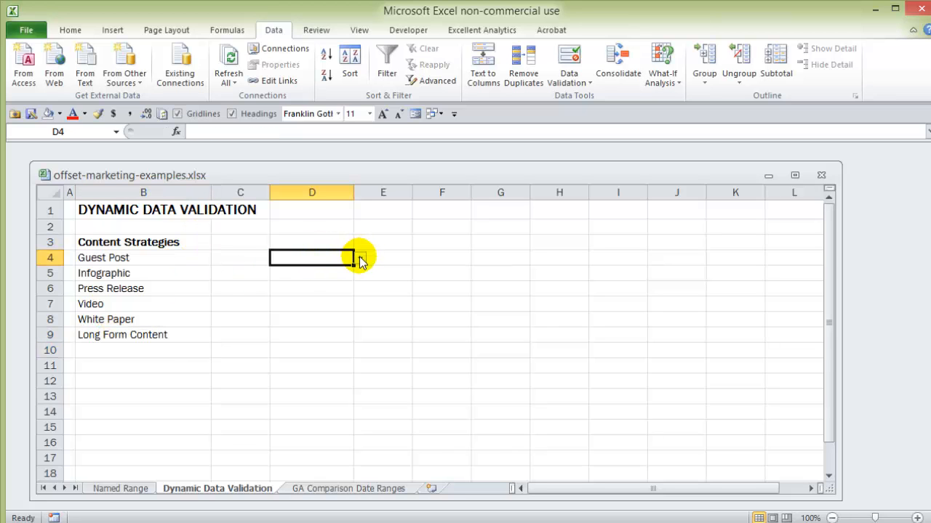
{"action": "left_click", "coordinate": [361, 259]}
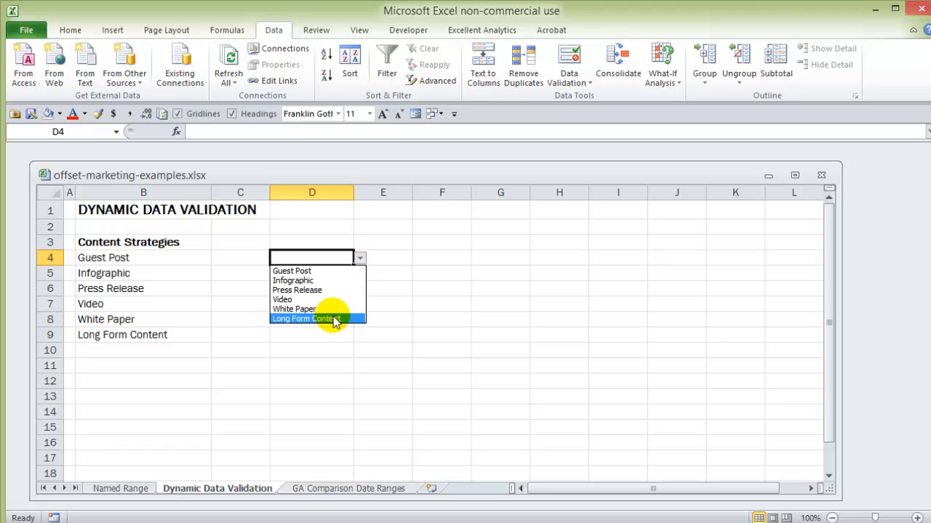
{"action": "left_click", "coordinate": [328, 258]}
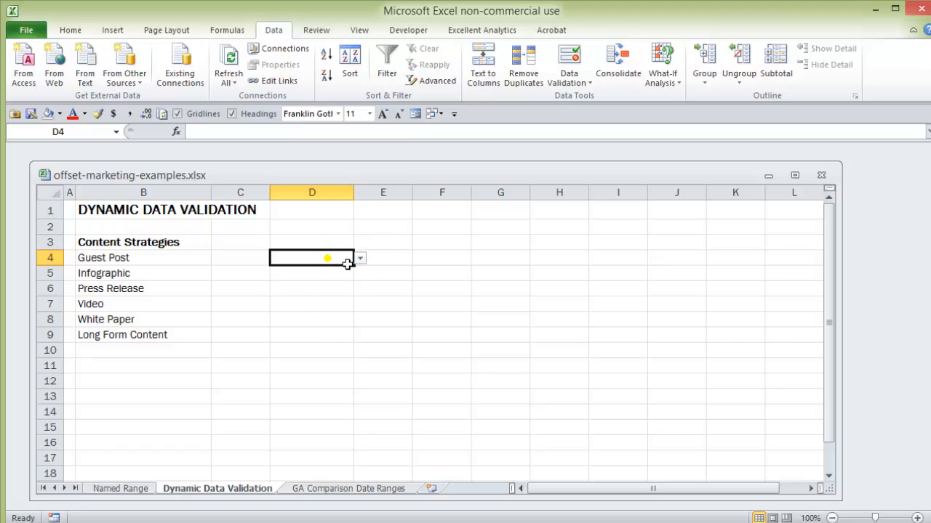
{"action": "left_click", "coordinate": [360, 259]}
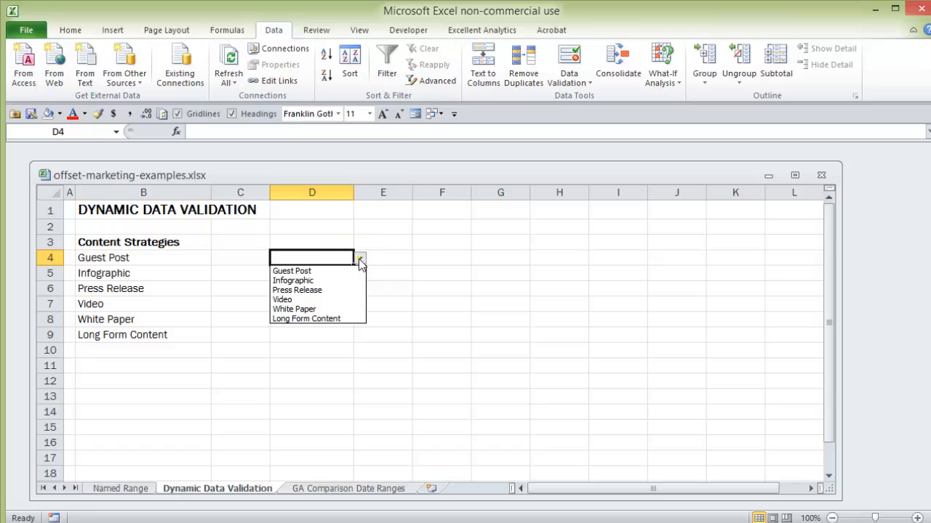
{"action": "left_click", "coordinate": [331, 271]}
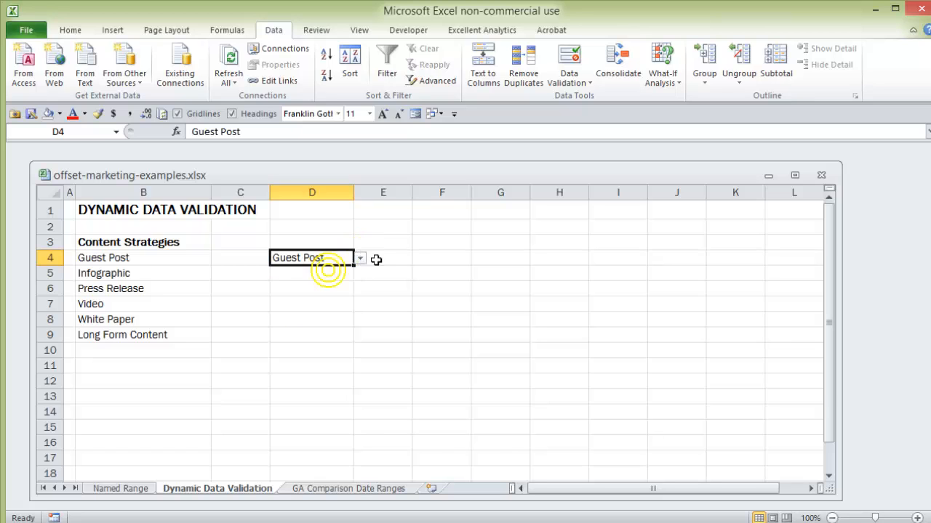
{"action": "left_click", "coordinate": [326, 283]}
{"action": "left_click", "coordinate": [348, 262]}
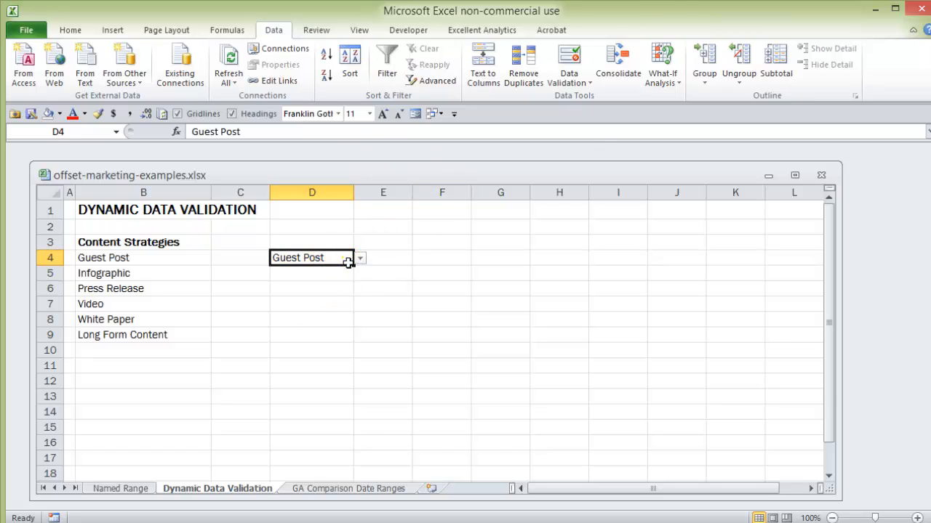
On the GA Comparison Date Ranges sheet, enter =B4 in cell G4 to pull in the first medium
{"action": "left_click", "coordinate": [341, 490]}
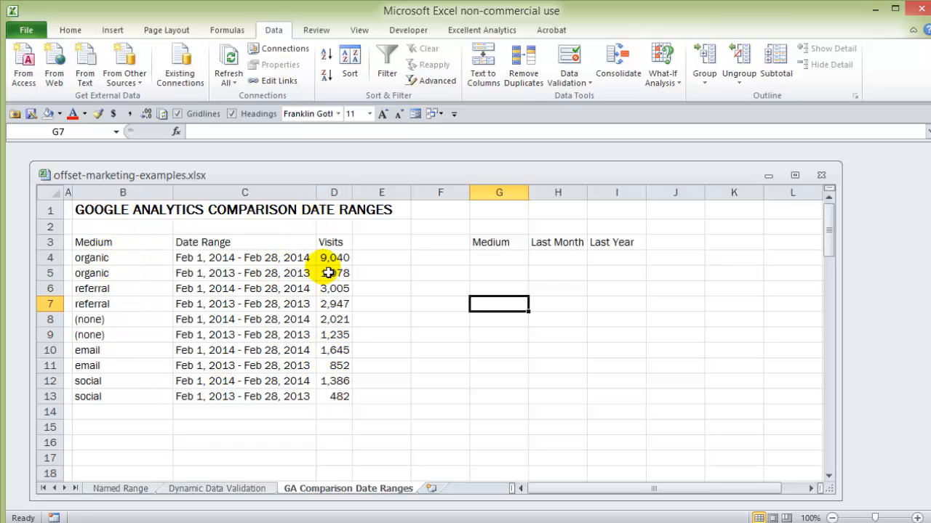
{"action": "left_click", "coordinate": [502, 263]}
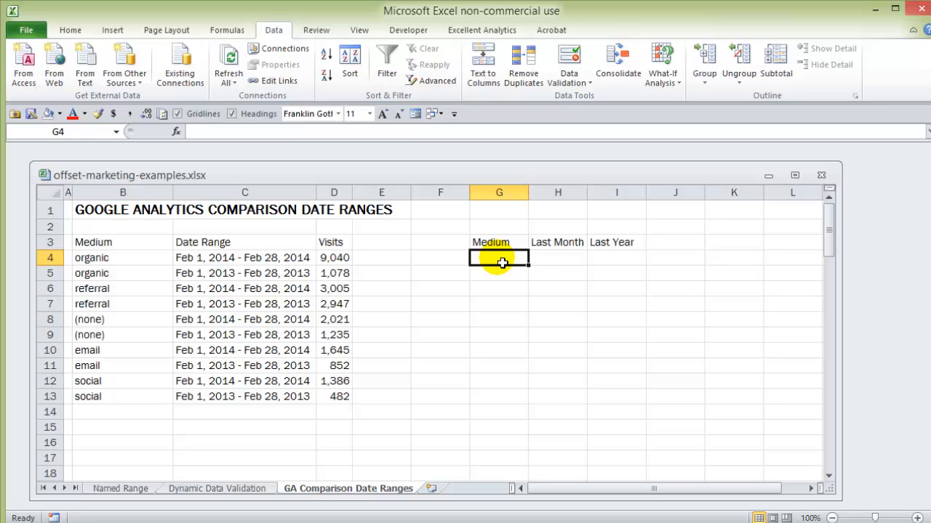
{"action": "type", "text": "="}
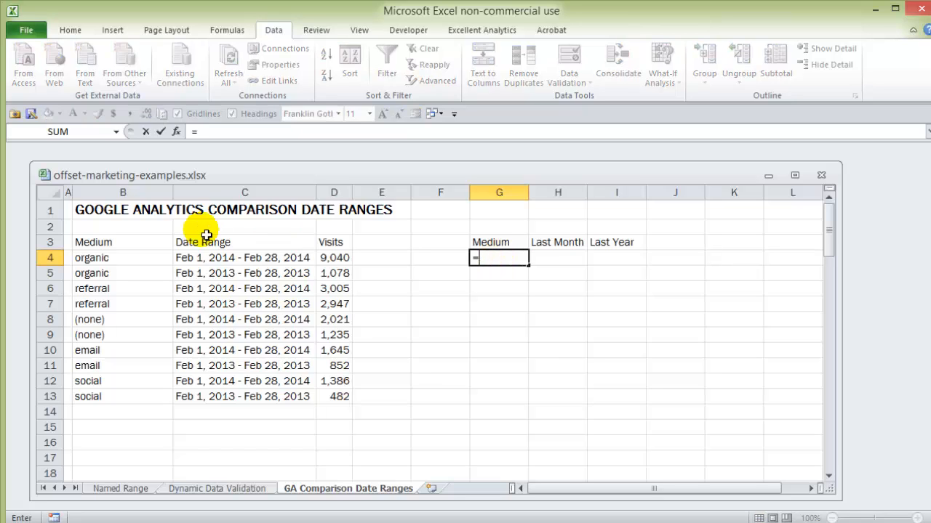
{"action": "left_click", "coordinate": [130, 264]}
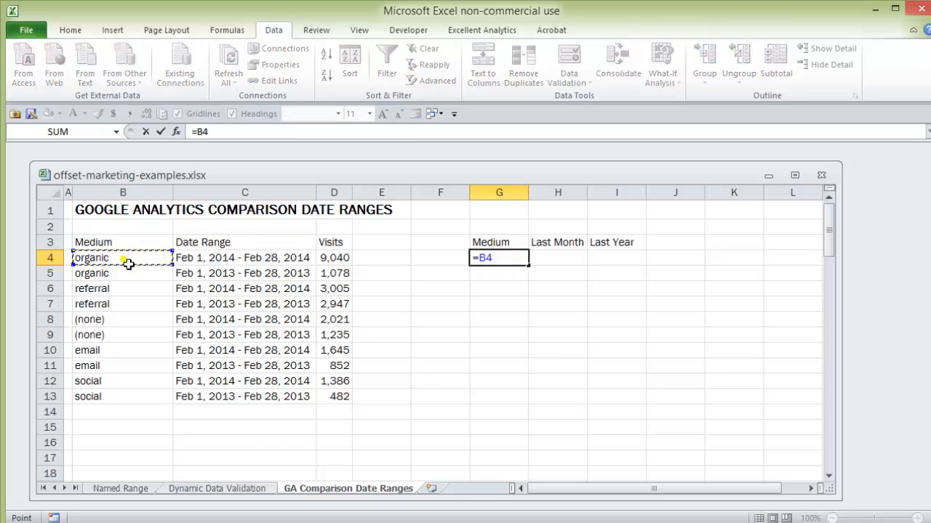
{"action": "key", "text": "Return"}
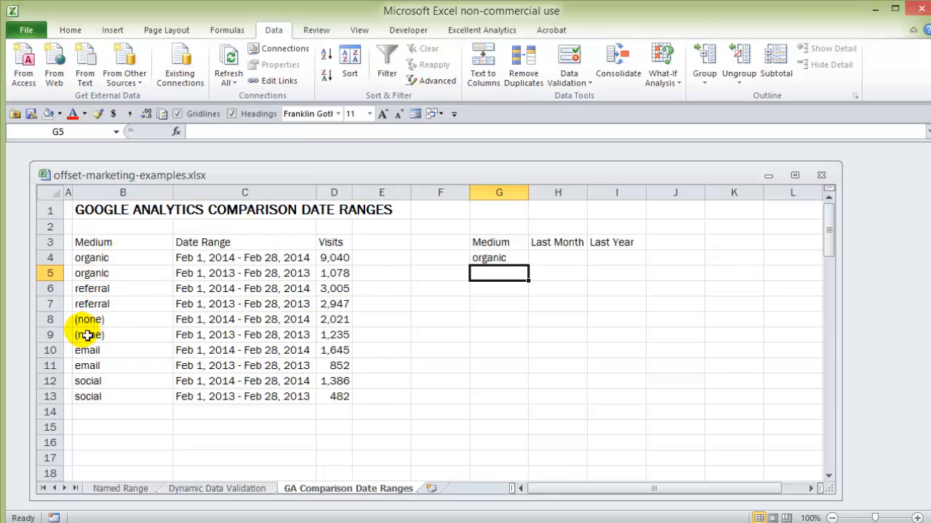
Examine the organic visits in D4 and D5 and the every-other-row pattern of mediums in B4 through B12
{"action": "left_click", "coordinate": [95, 259]}
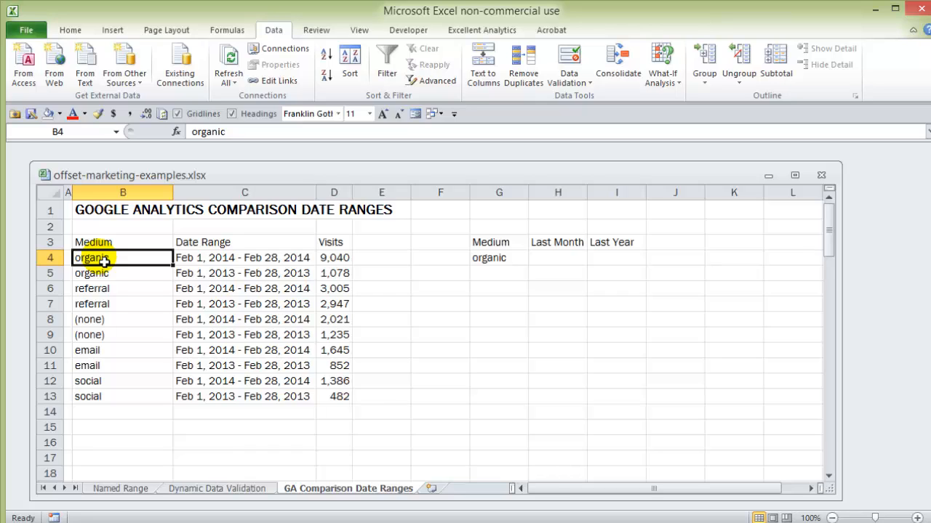
{"action": "left_click", "coordinate": [336, 262]}
{"action": "left_click", "coordinate": [331, 276]}
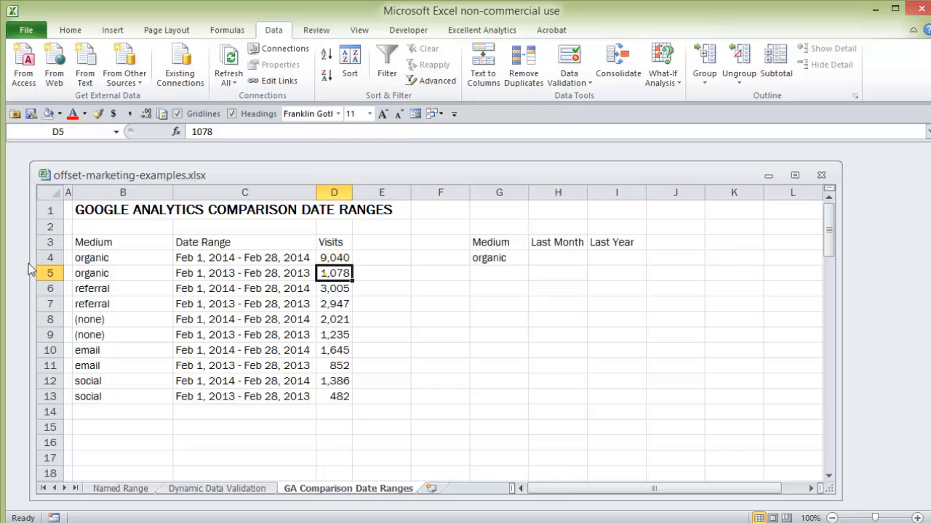
{"action": "left_click", "coordinate": [122, 260]}
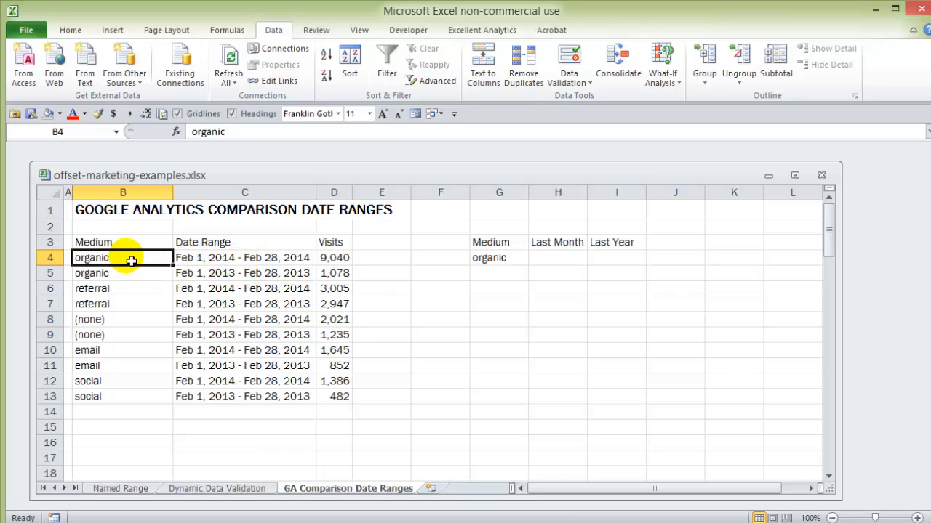
{"action": "left_click", "coordinate": [93, 288]}
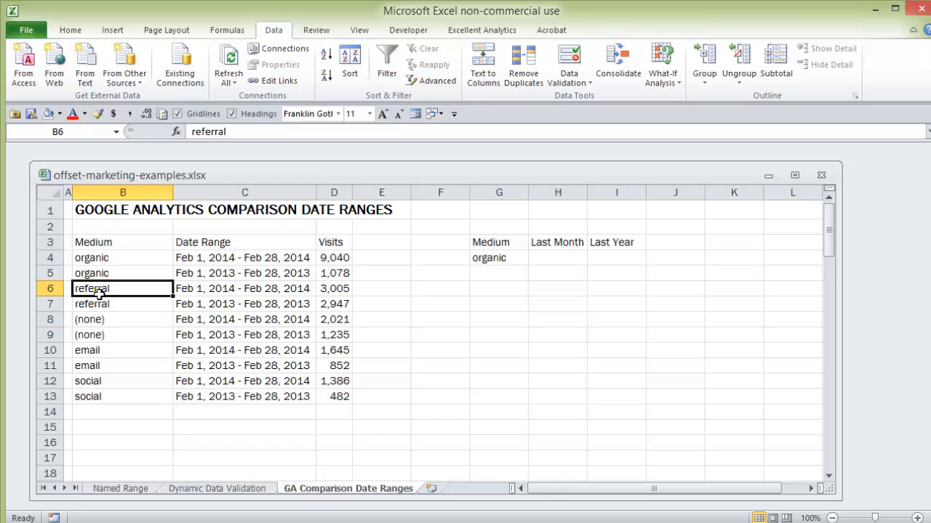
{"action": "left_click", "coordinate": [96, 321]}
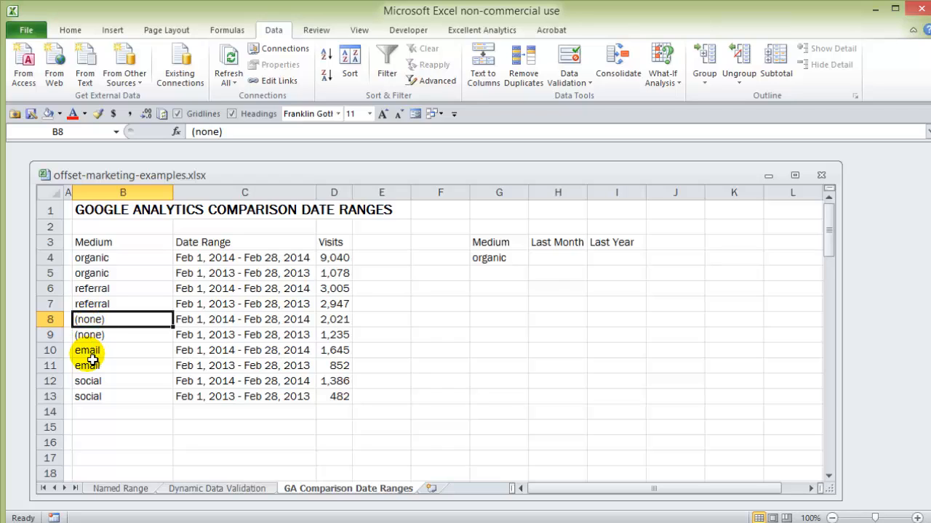
{"action": "left_click", "coordinate": [93, 352]}
{"action": "left_click", "coordinate": [93, 388]}
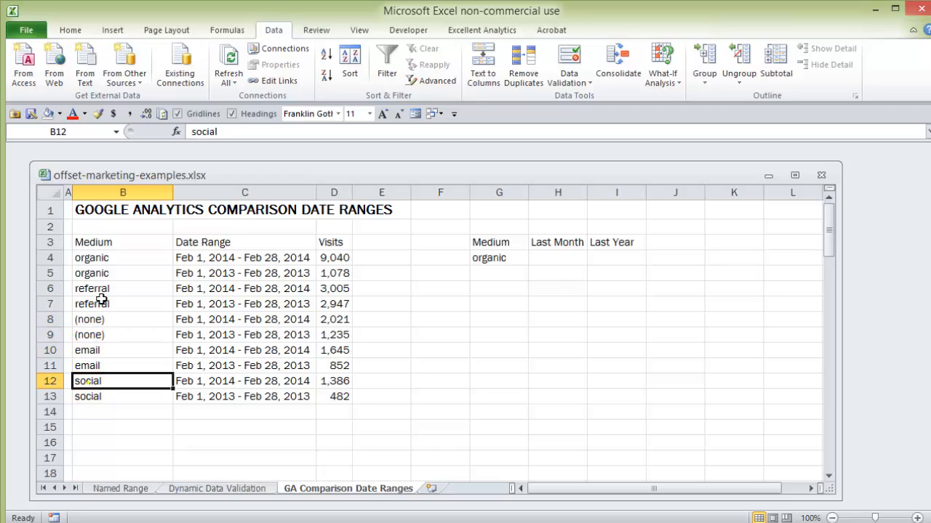
{"action": "left_click", "coordinate": [93, 257]}
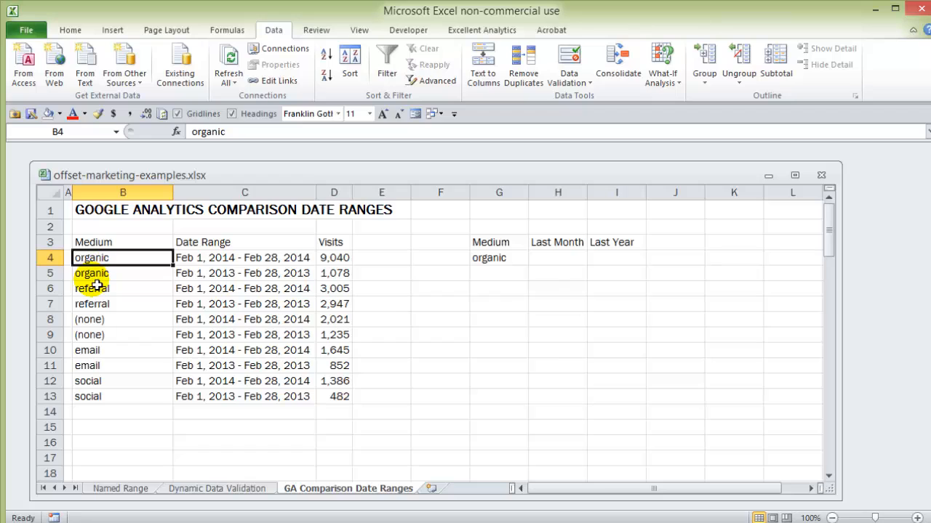
{"action": "left_click", "coordinate": [94, 292]}
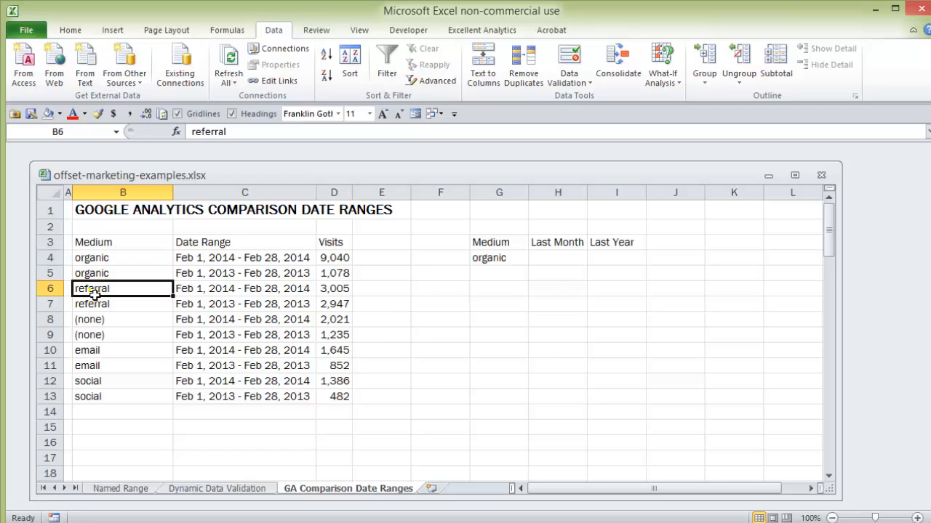
{"action": "left_click", "coordinate": [93, 321]}
{"action": "left_click", "coordinate": [88, 350]}
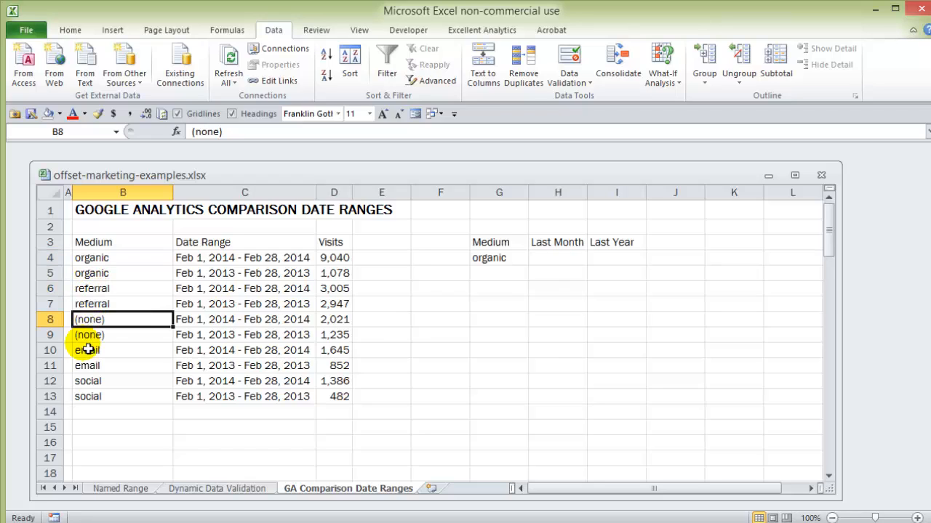
{"action": "left_click", "coordinate": [92, 382]}
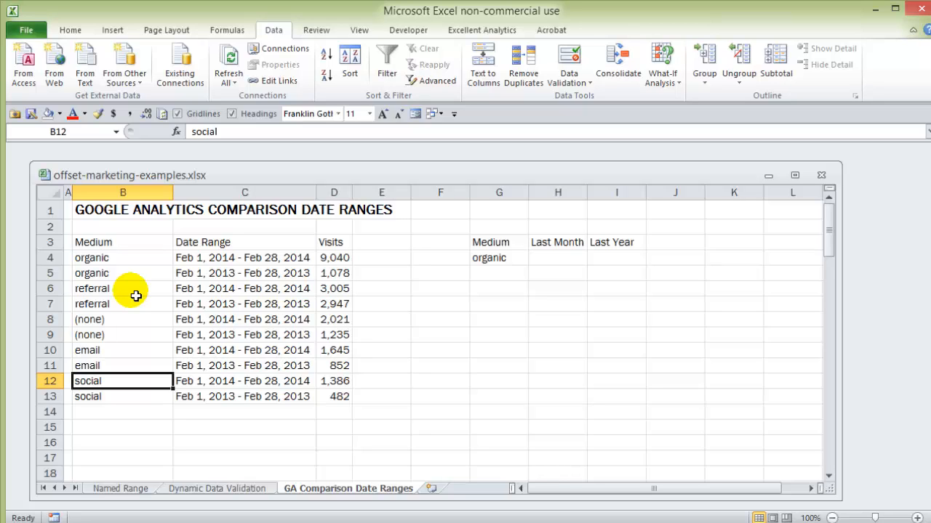
Enter the formula =ROW(K1) in the empty cell K5 to test the ROW function
{"action": "left_click", "coordinate": [662, 244]}
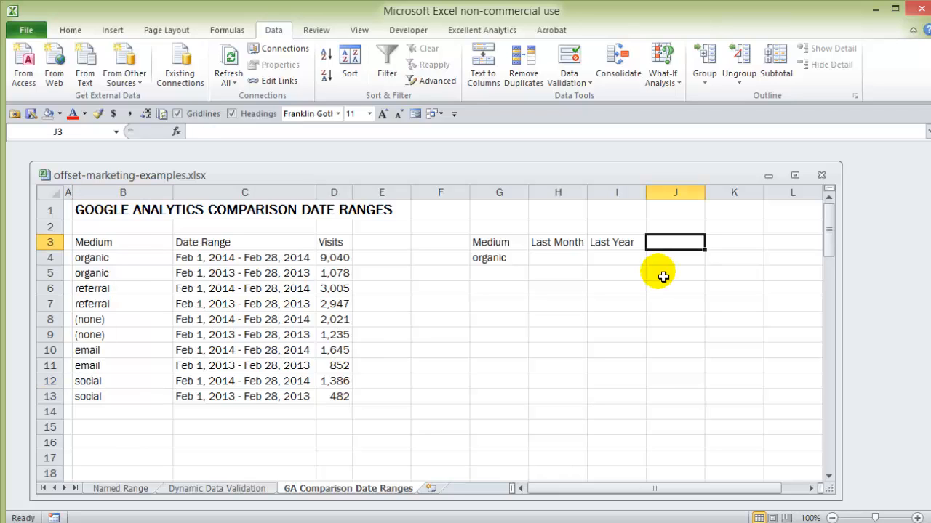
{"action": "left_click", "coordinate": [716, 278]}
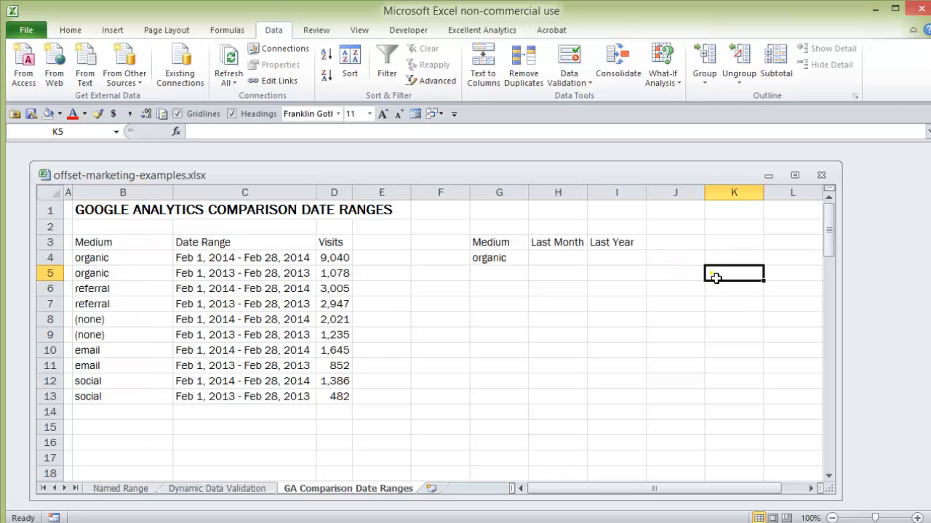
{"action": "type", "text": "="}
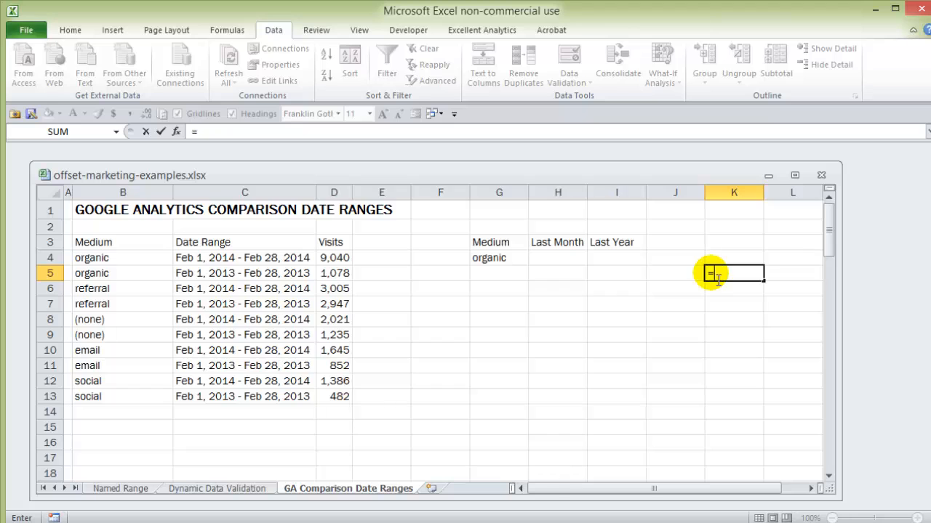
{"action": "type", "text": "row"}
{"action": "key", "text": "Tab"}
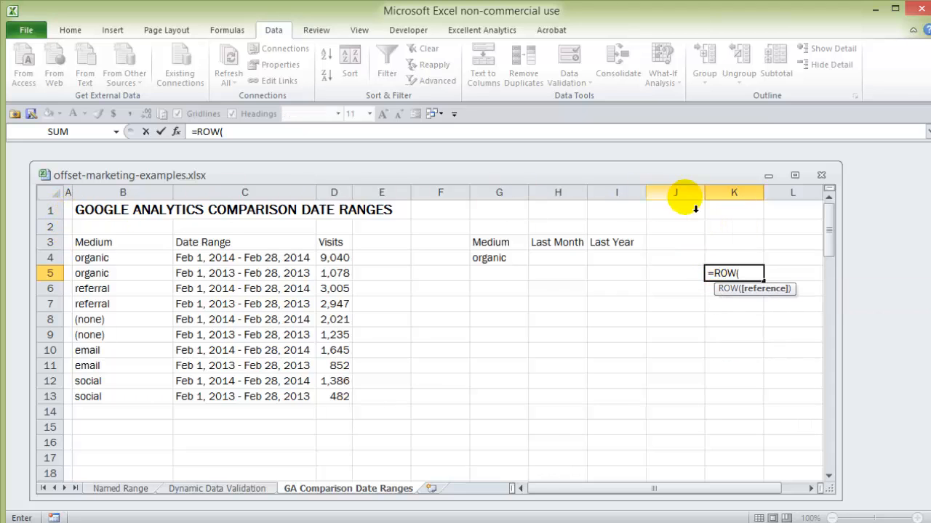
{"action": "left_click", "coordinate": [738, 212]}
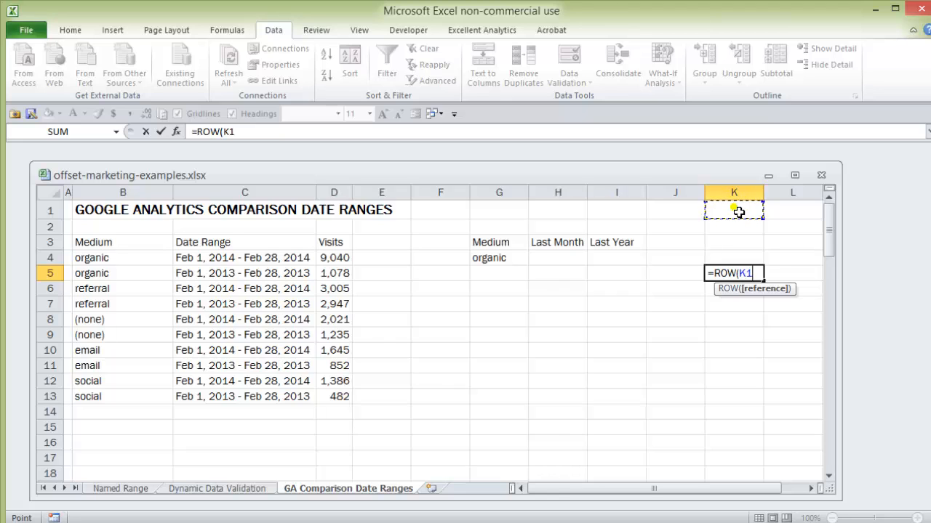
{"action": "type", "text": ")"}
{"action": "key", "text": "Return"}
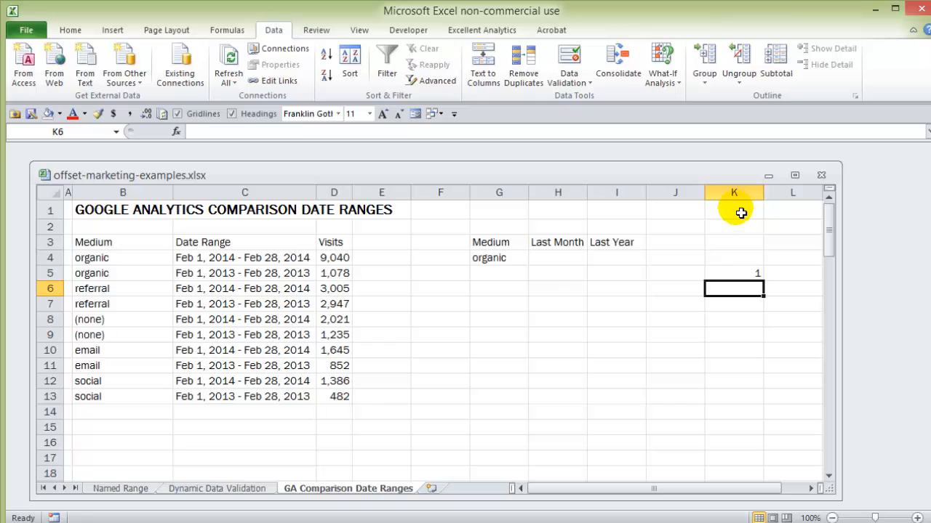
Fill the ROW formula from K5 down to K8 and inspect the copied formulas in K6 and K7
{"action": "left_click", "coordinate": [760, 275]}
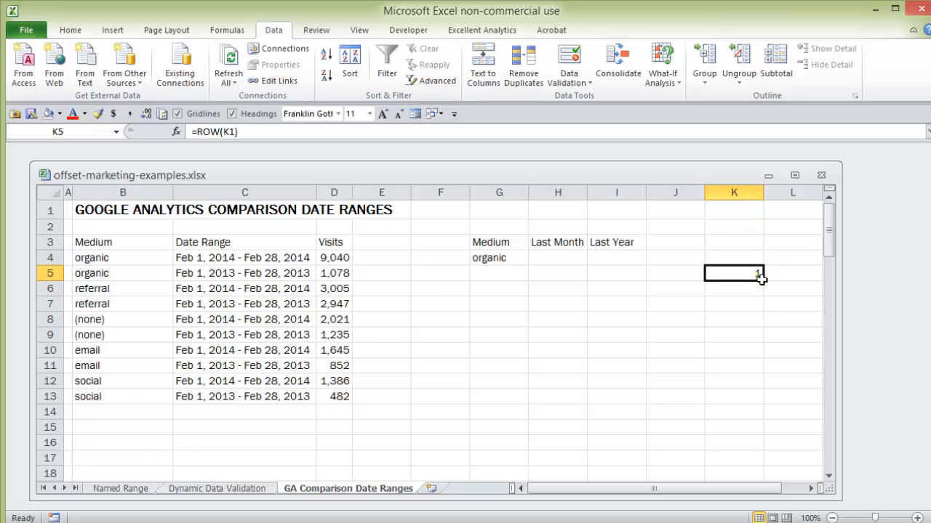
{"action": "left_click_drag", "start_coordinate": [766, 284], "coordinate": [768, 333]}
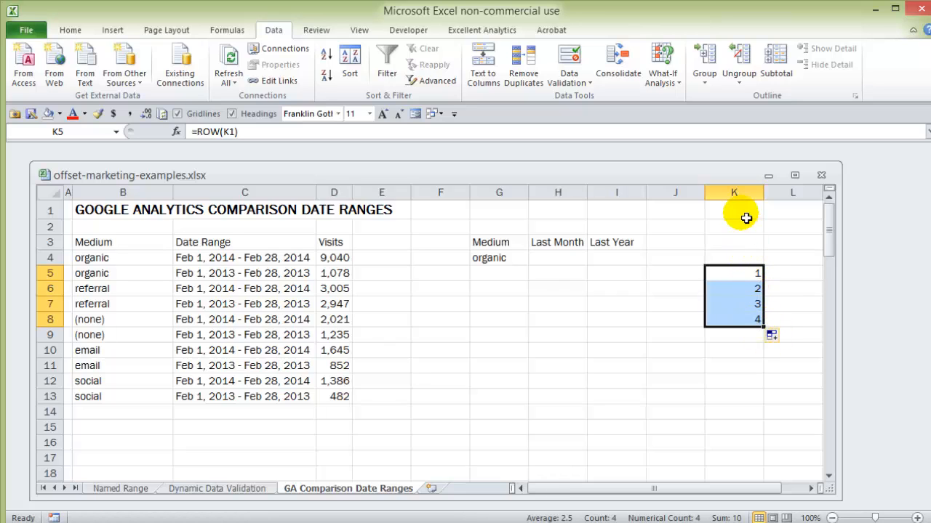
{"action": "left_click", "coordinate": [756, 290]}
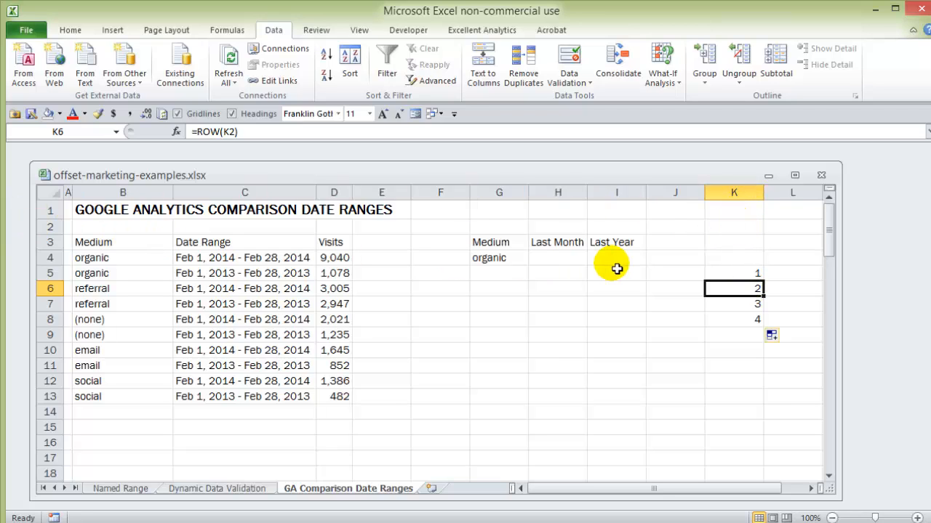
{"action": "left_click", "coordinate": [747, 308]}
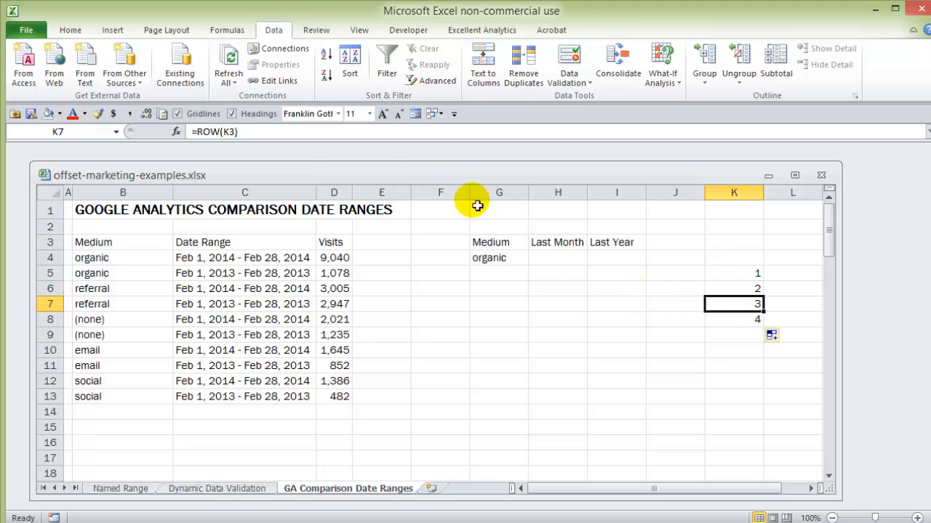
Examine which cell the ROW formula in K7 refers to
{"action": "double_click", "coordinate": [758, 304]}
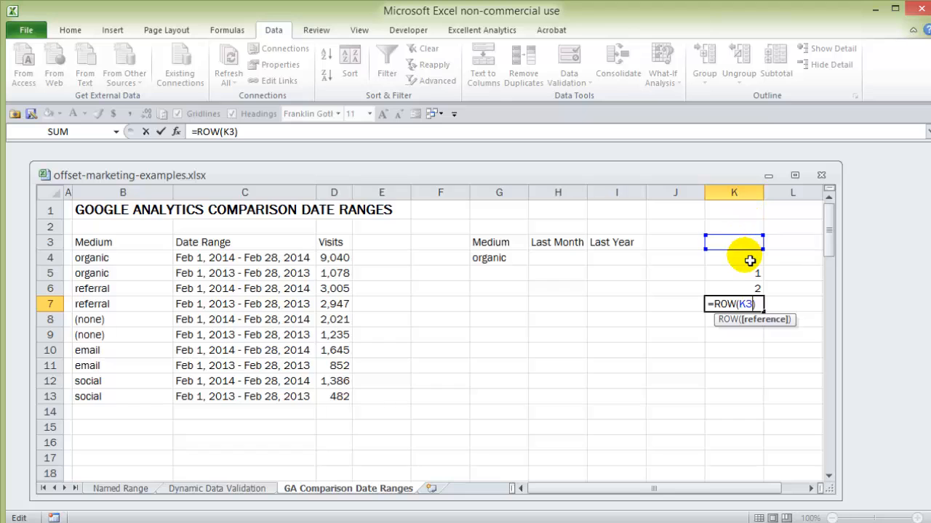
{"action": "key", "text": "Escape"}
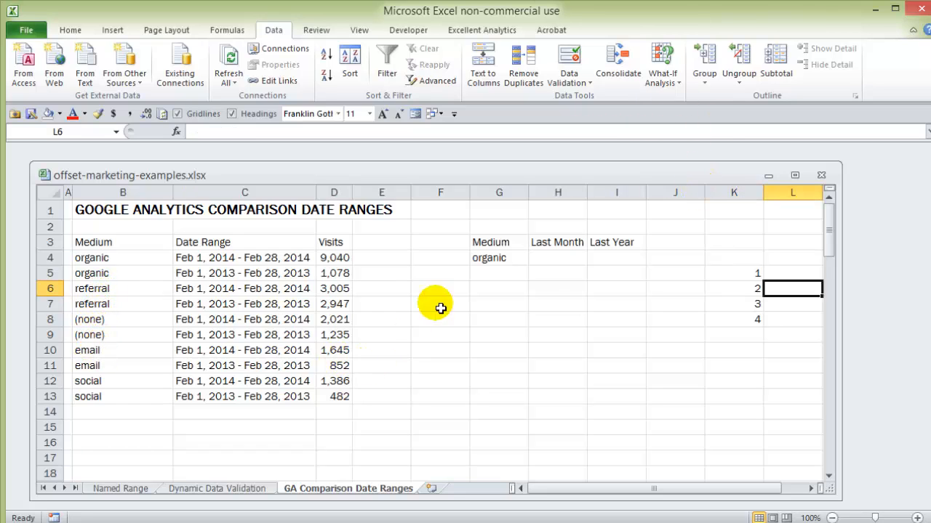
In cell G5, begin an OFFSET formula with the absolute reference $B$4 as its starting point
{"action": "left_click", "coordinate": [485, 279]}
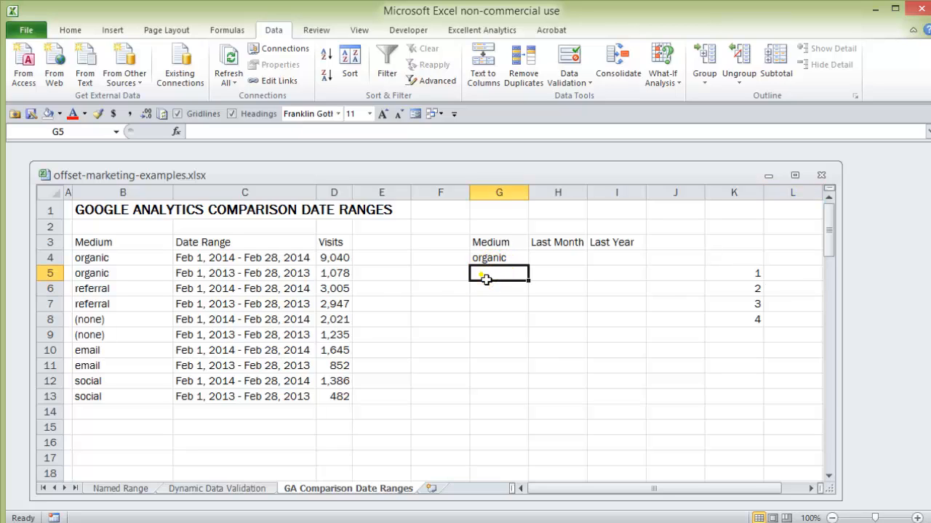
{"action": "type", "text": "="}
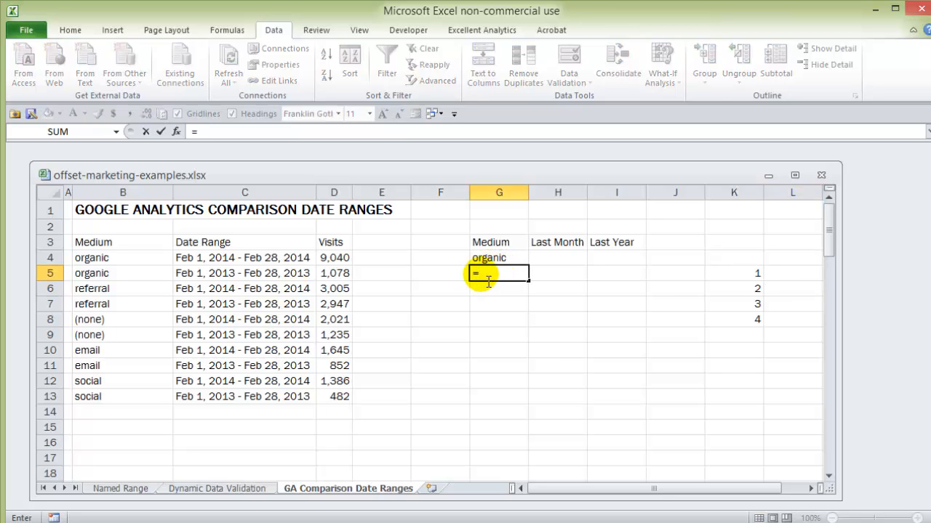
{"action": "type", "text": "off"}
{"action": "key", "text": "Tab"}
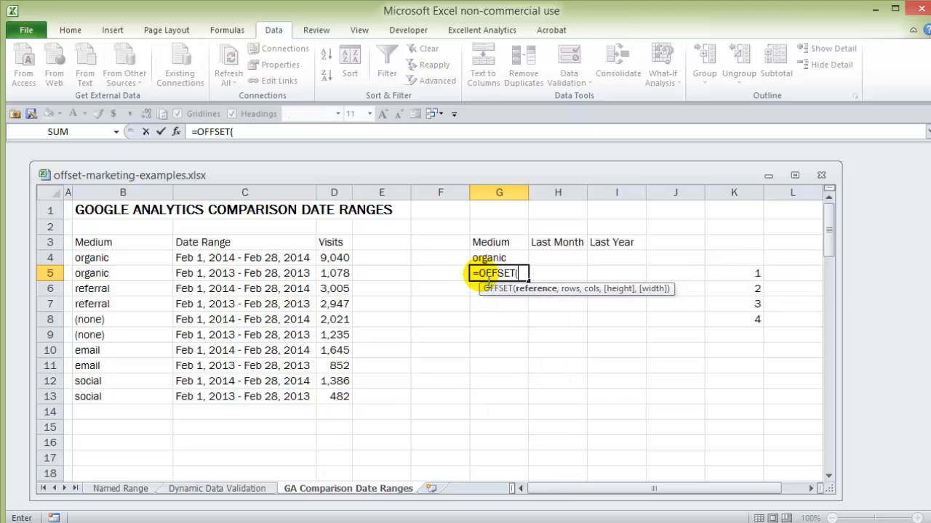
{"action": "left_click", "coordinate": [104, 260]}
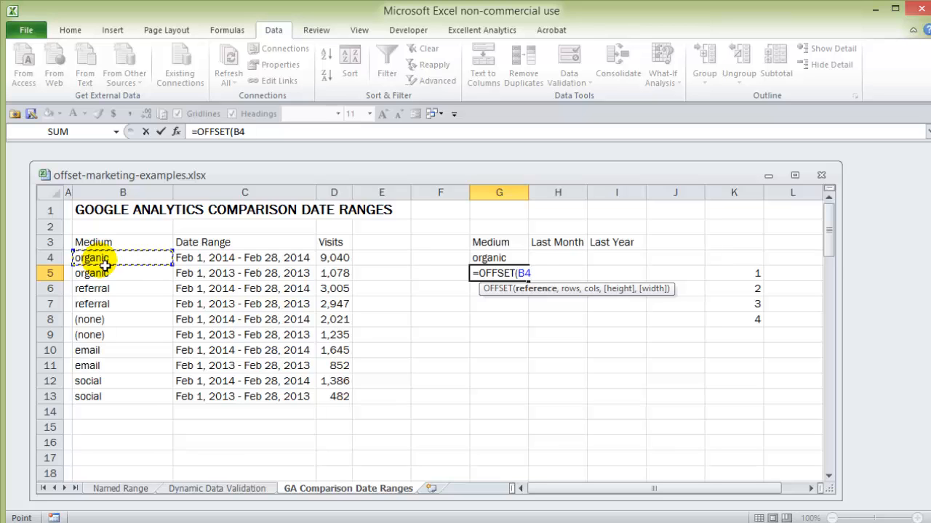
{"action": "key", "text": "F4"}
{"action": "type", "text": ","}
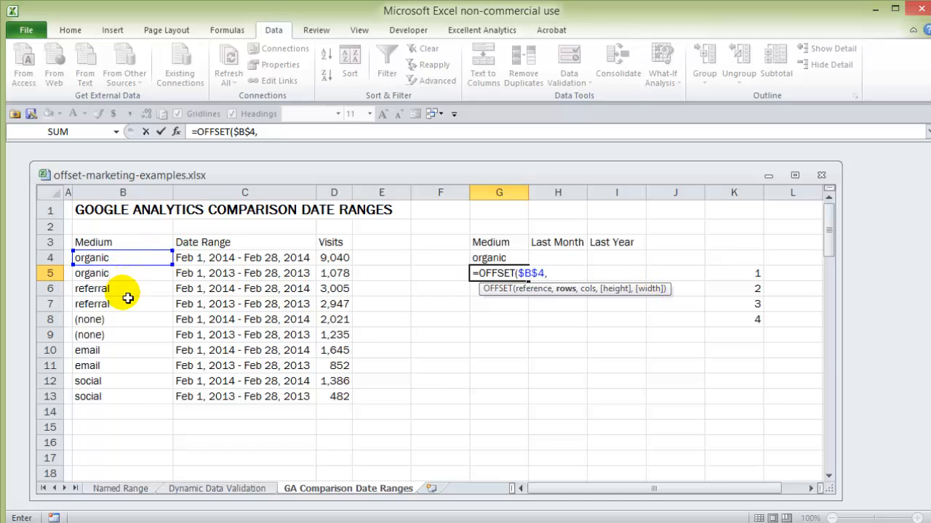
Complete the G5 formula with ROW(B1)*2 as the rows argument and an empty columns argument, giving =OFFSET($B$4,ROW(B1)*2,)
{"action": "type", "text": "row"}
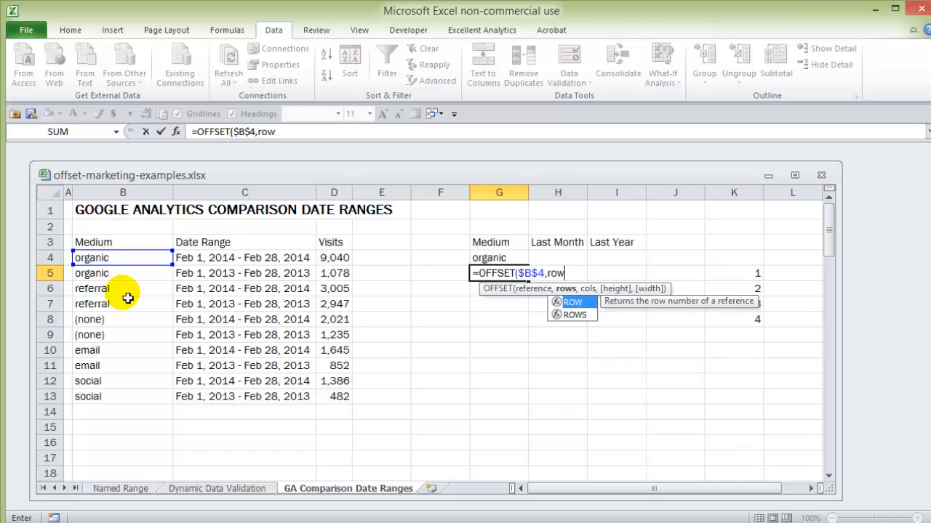
{"action": "key", "text": "Tab"}
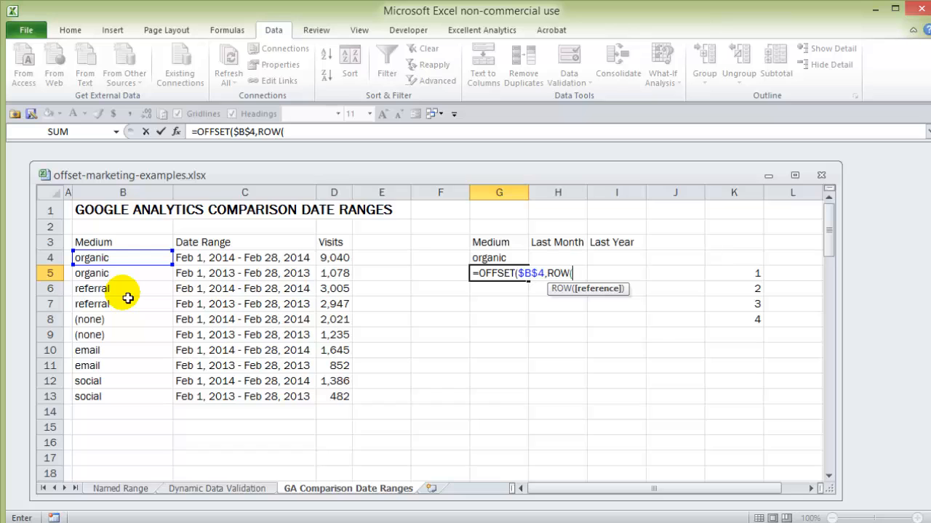
{"action": "left_click", "coordinate": [105, 215]}
{"action": "type", "text": ")"}
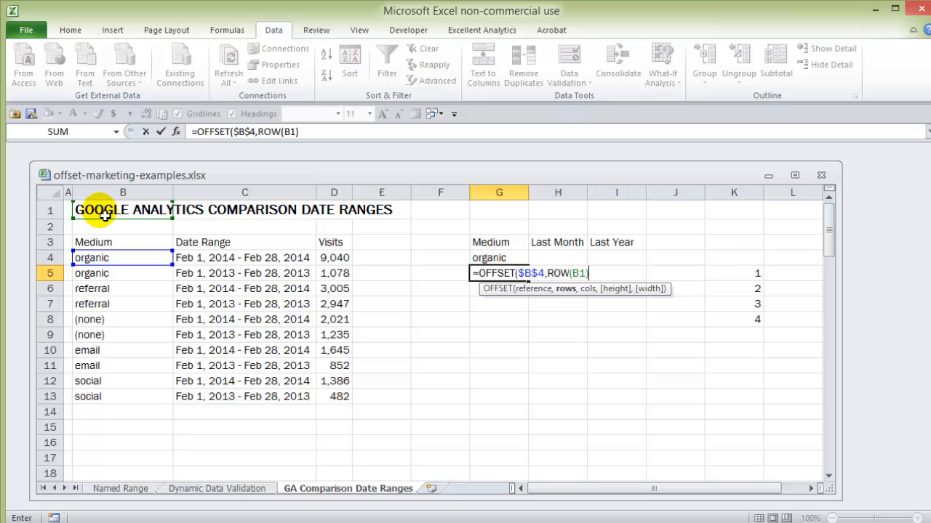
{"action": "type", "text": "*2"}
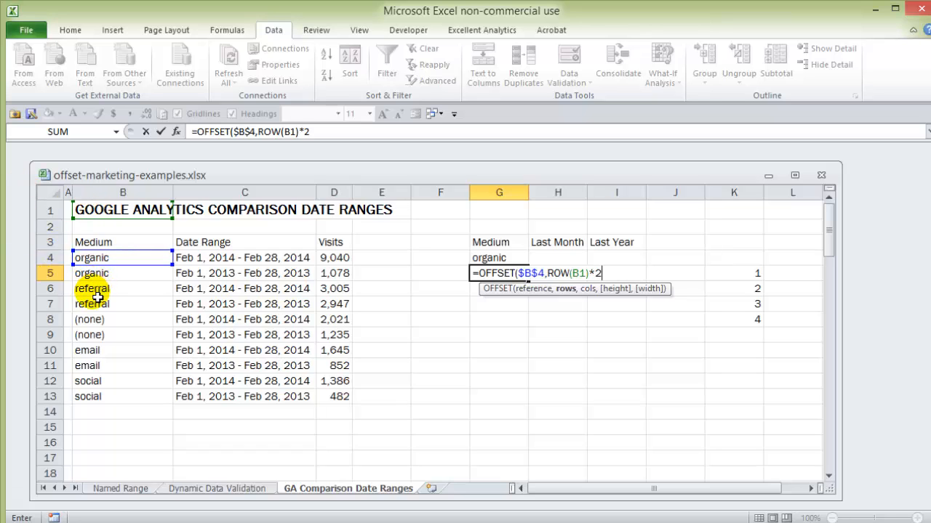
{"action": "type", "text": ","}
{"action": "key", "text": "BackSpace"}
{"action": "type", "text": ","}
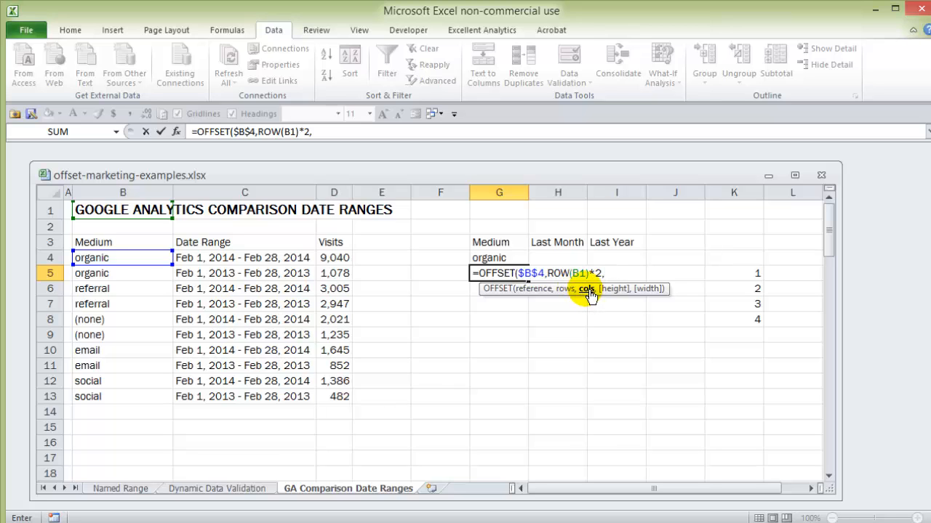
{"action": "type", "text": ")"}
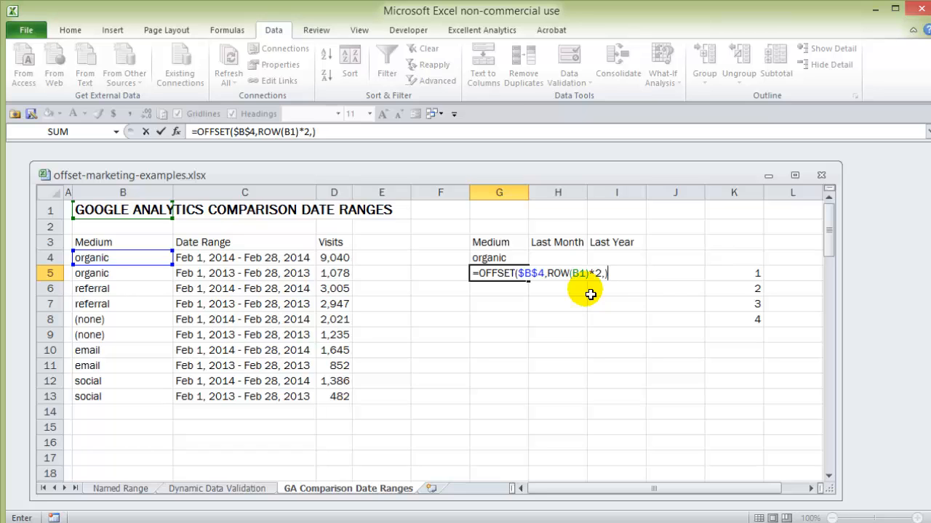
{"action": "key", "text": "Return"}
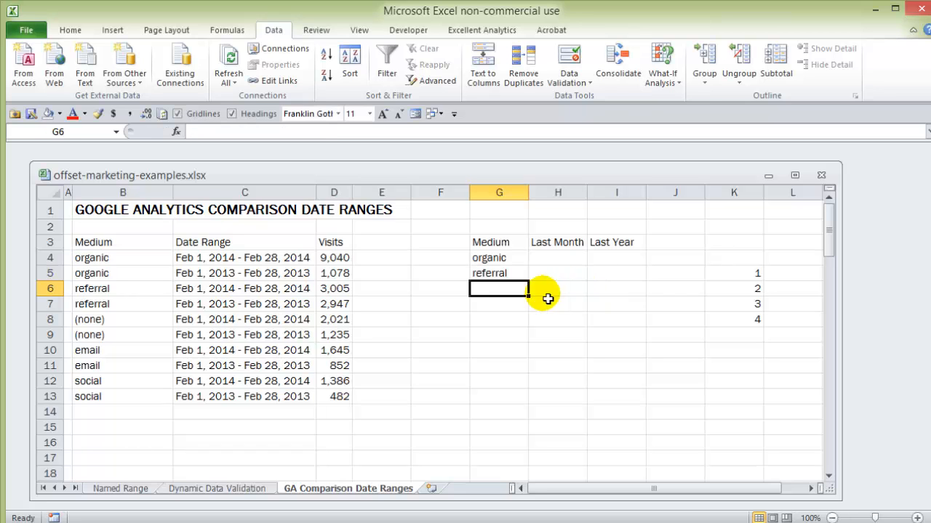
Fill the medium formula from G5 down to G7 and inspect the formulas in G6 and G5
{"action": "left_click", "coordinate": [521, 274]}
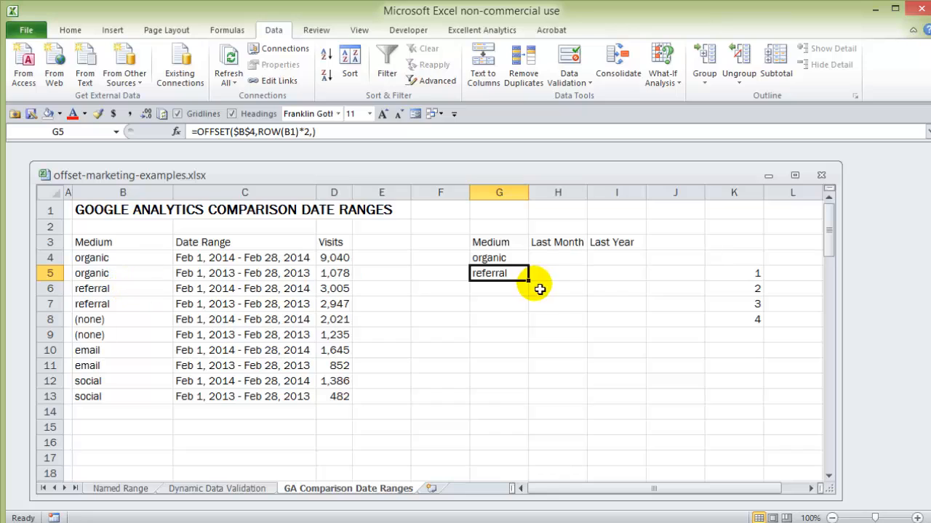
{"action": "left_click_drag", "start_coordinate": [533, 289], "coordinate": [535, 309]}
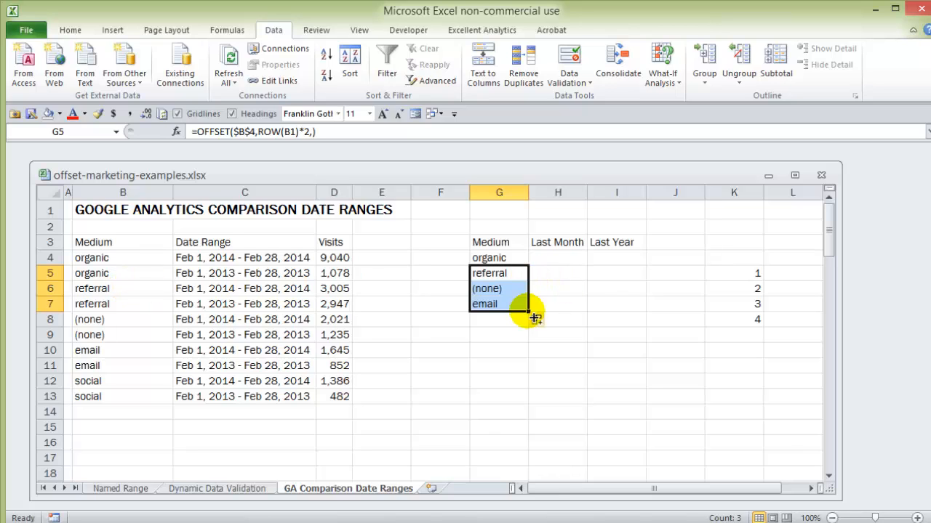
{"action": "left_click", "coordinate": [511, 291]}
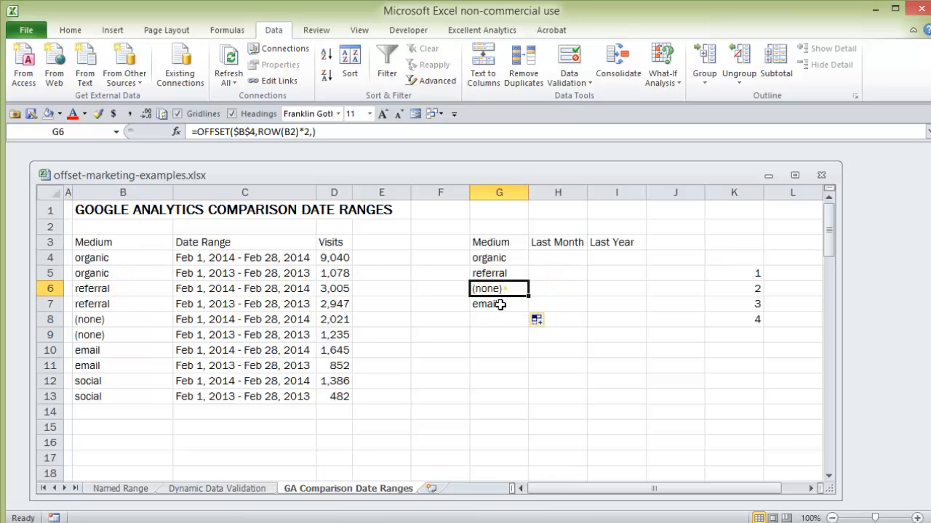
{"action": "key", "text": "Up"}
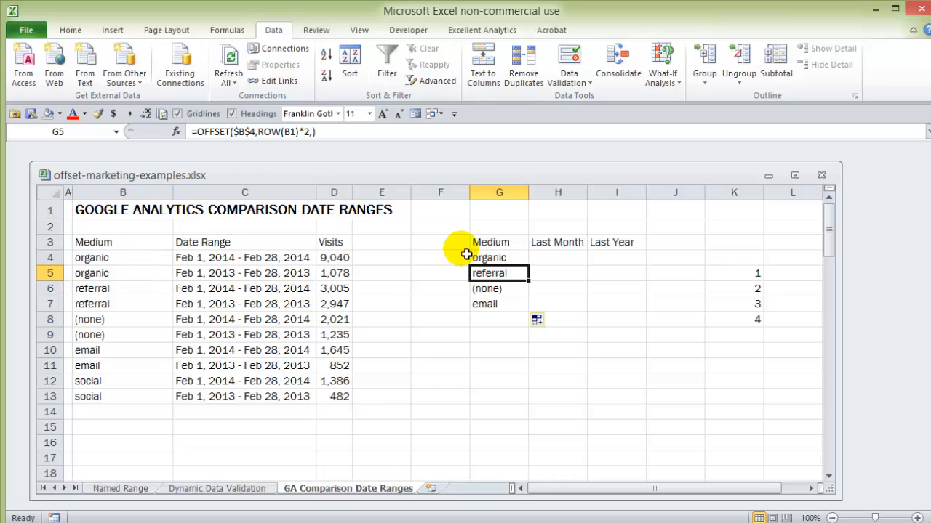
Enter =D4 in H4 for last month's organic visits and extend the medium formula from G7 to G8
{"action": "left_click", "coordinate": [550, 260]}
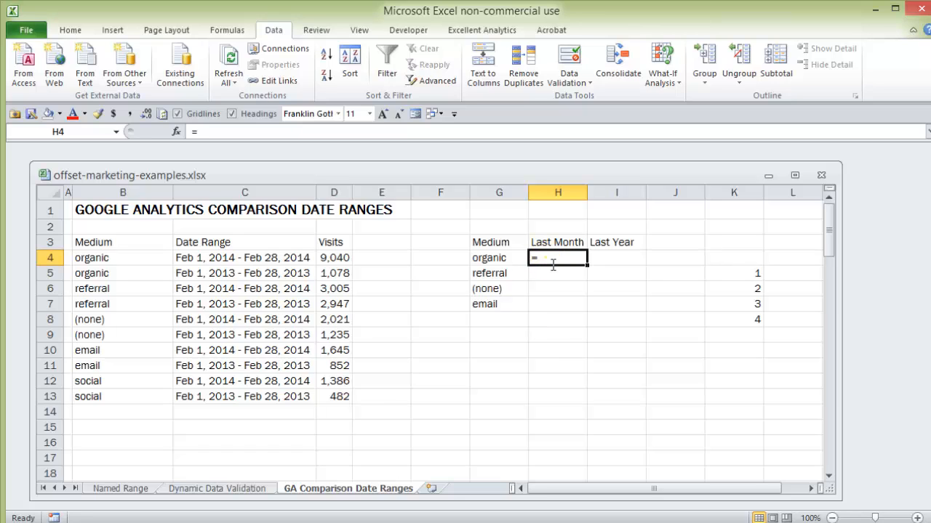
{"action": "type", "text": "="}
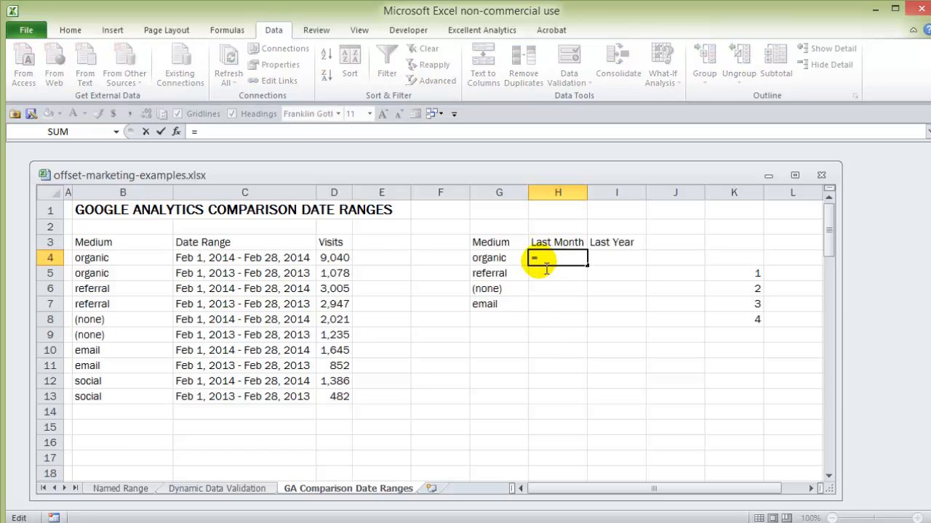
{"action": "left_click", "coordinate": [339, 261]}
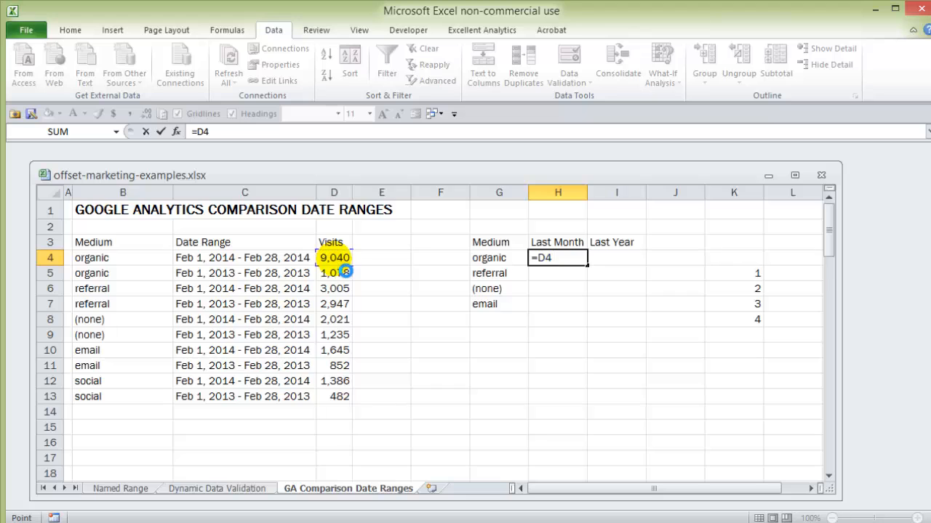
{"action": "key", "text": "Return"}
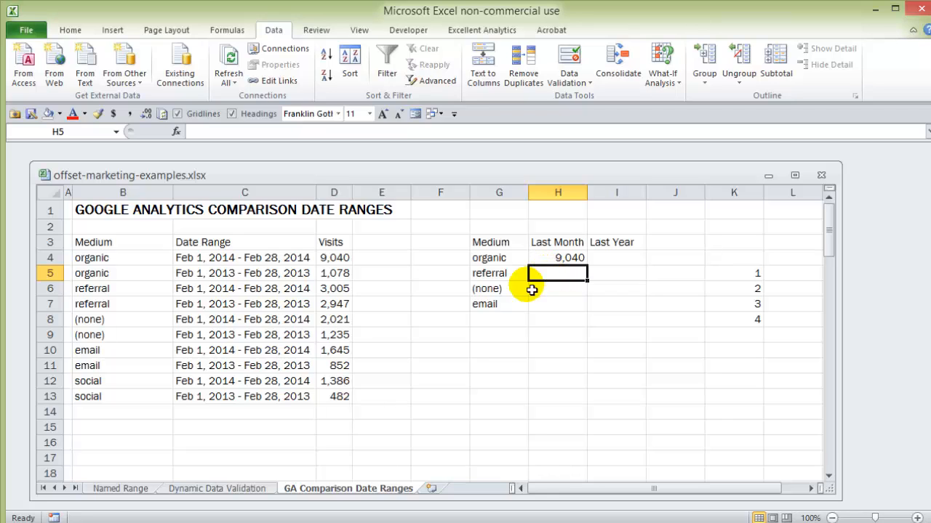
{"action": "left_click", "coordinate": [509, 305]}
{"action": "left_click_drag", "start_coordinate": [529, 313], "coordinate": [530, 327]}
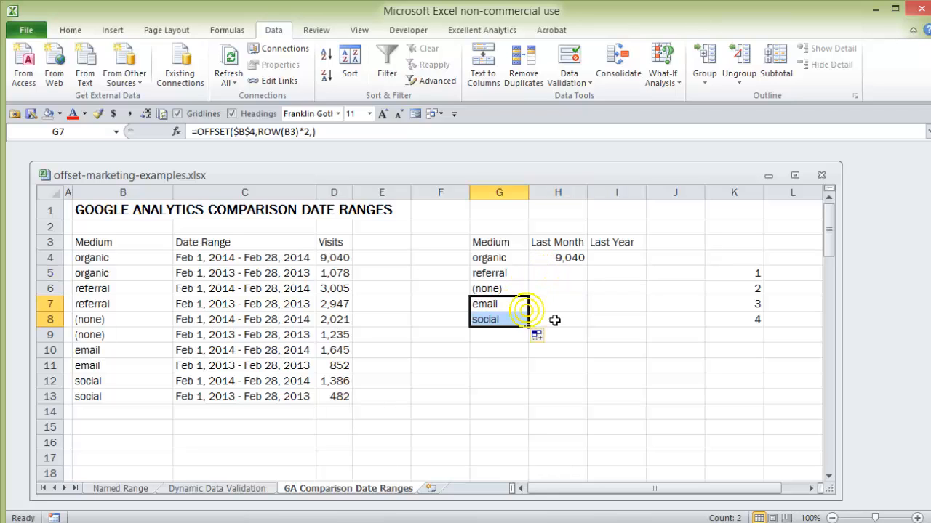
In cell H5, begin an OFFSET formula with the absolute reference $D$4
{"action": "left_click", "coordinate": [558, 275]}
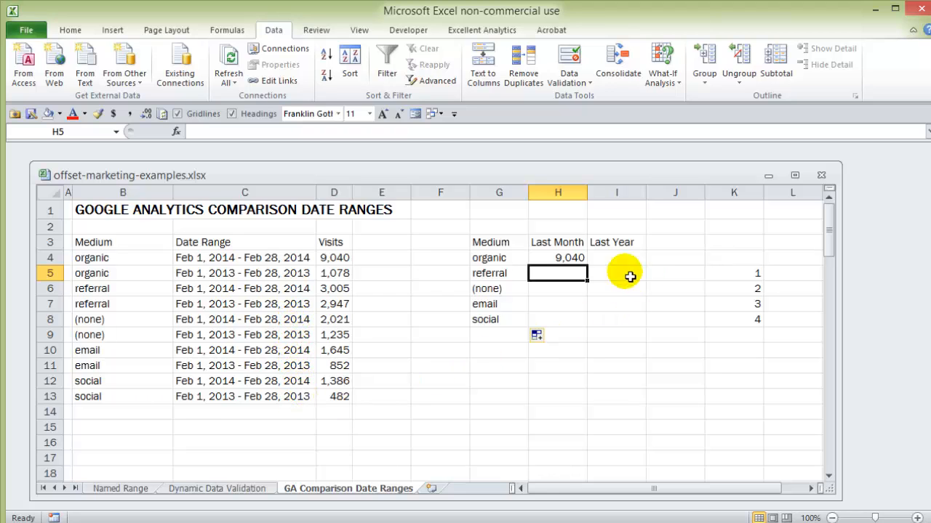
{"action": "double_click", "coordinate": [547, 278]}
{"action": "type", "text": "=offset("}
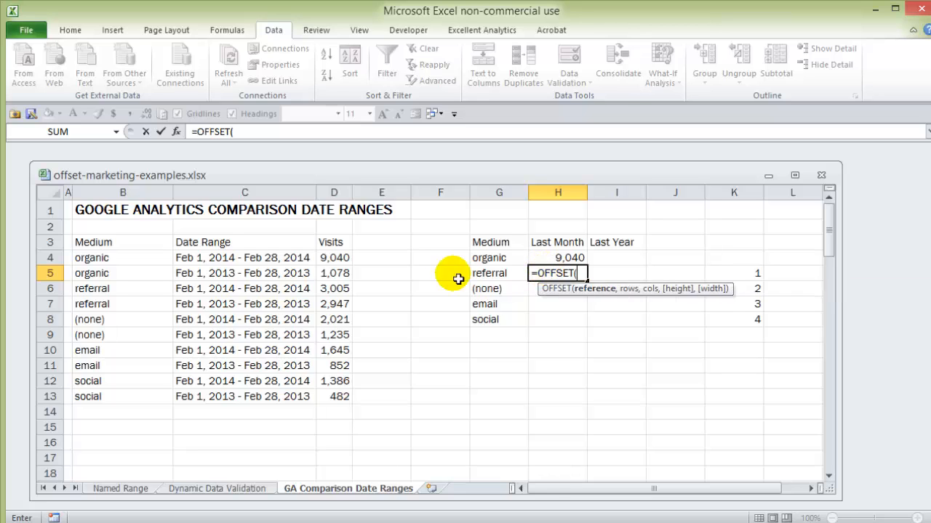
{"action": "left_click", "coordinate": [336, 262]}
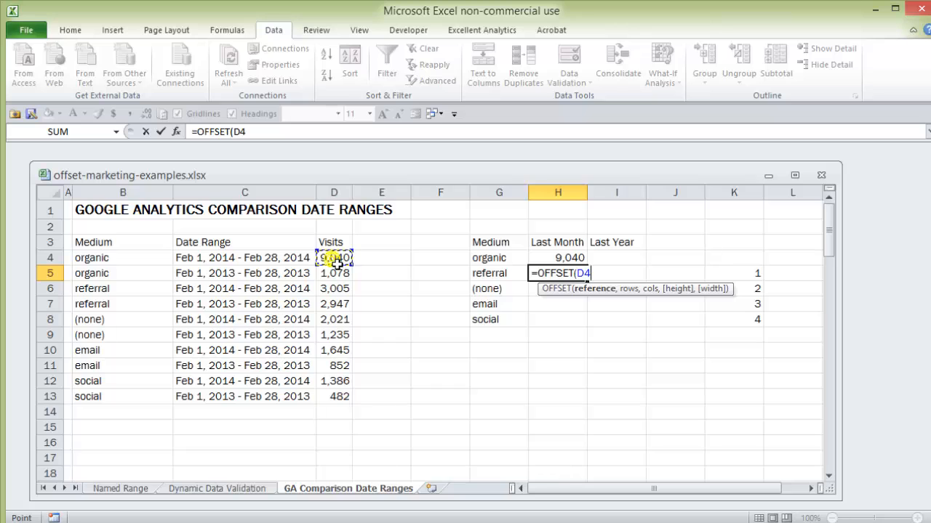
{"action": "key", "text": "F4"}
{"action": "type", "text": ","}
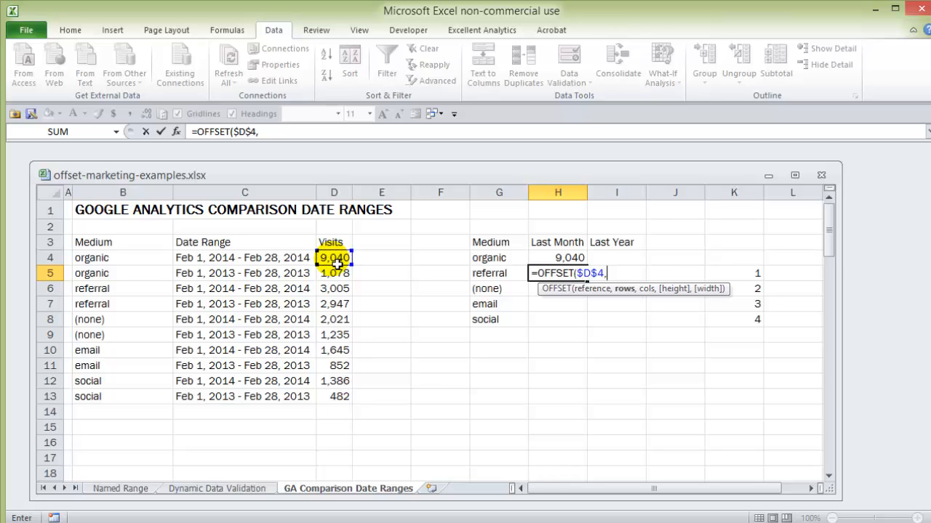
{"action": "type", "text": "row"}
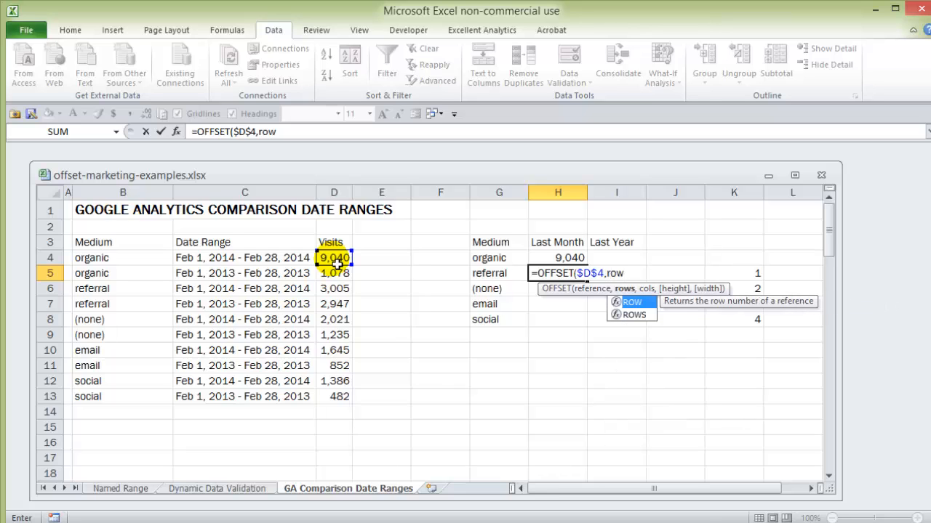
Finish the H5 formula as =OFFSET($D$4,ROW(D1)*2,) to return the referral visits for last month
{"action": "key", "text": "Tab"}
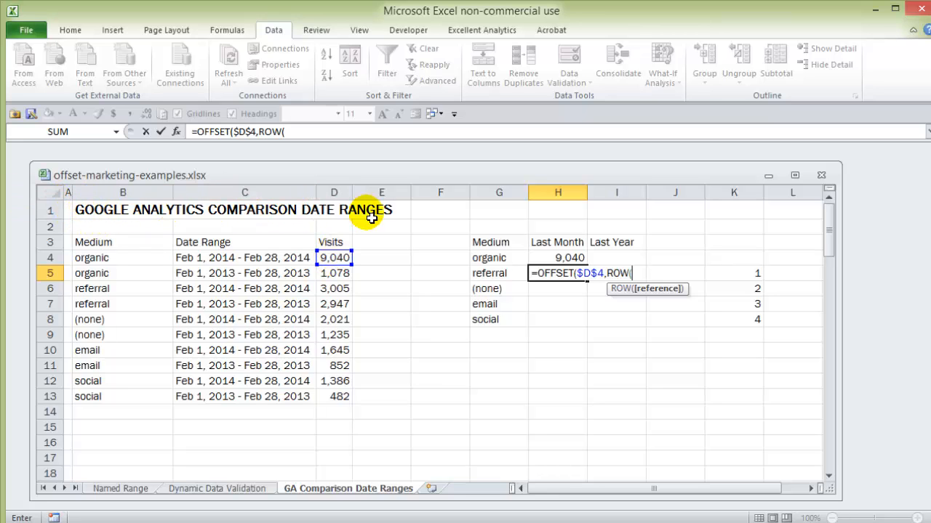
{"action": "type", "text": "D1)*"}
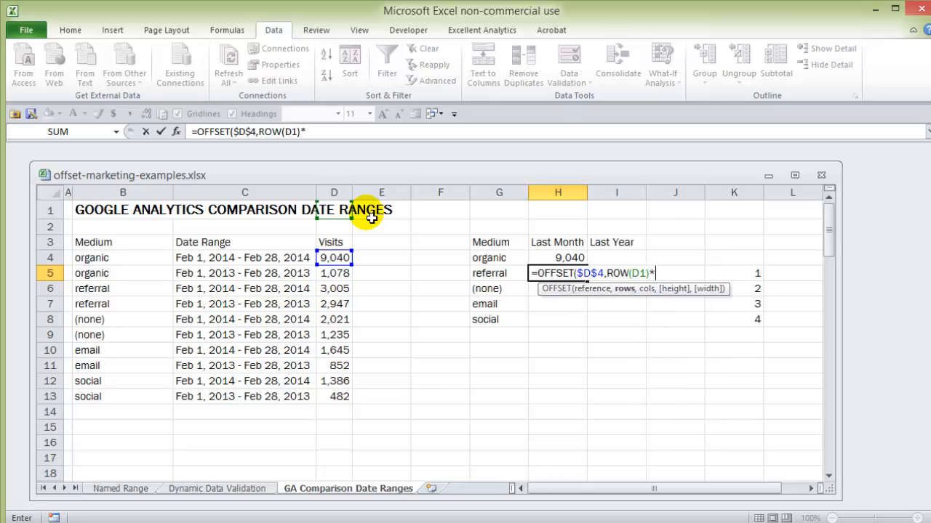
{"action": "type", "text": "2,)"}
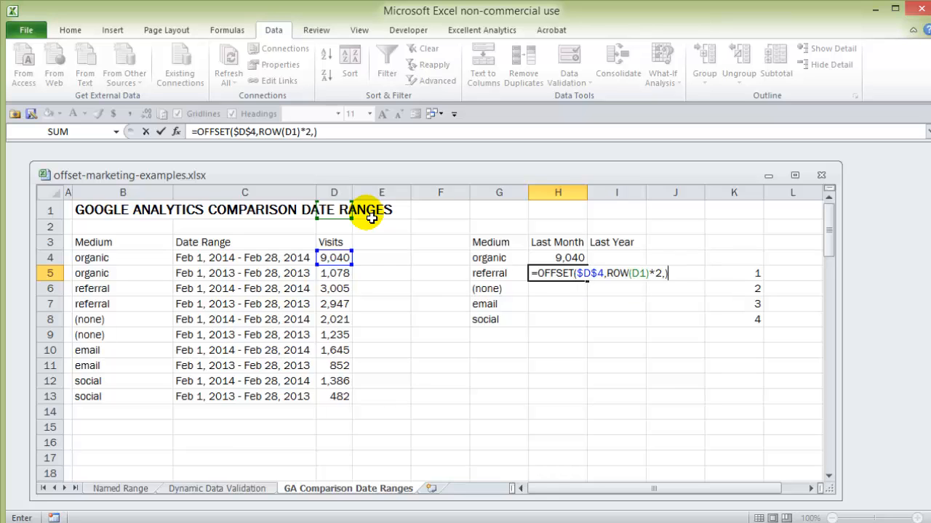
{"action": "key", "text": "Return"}
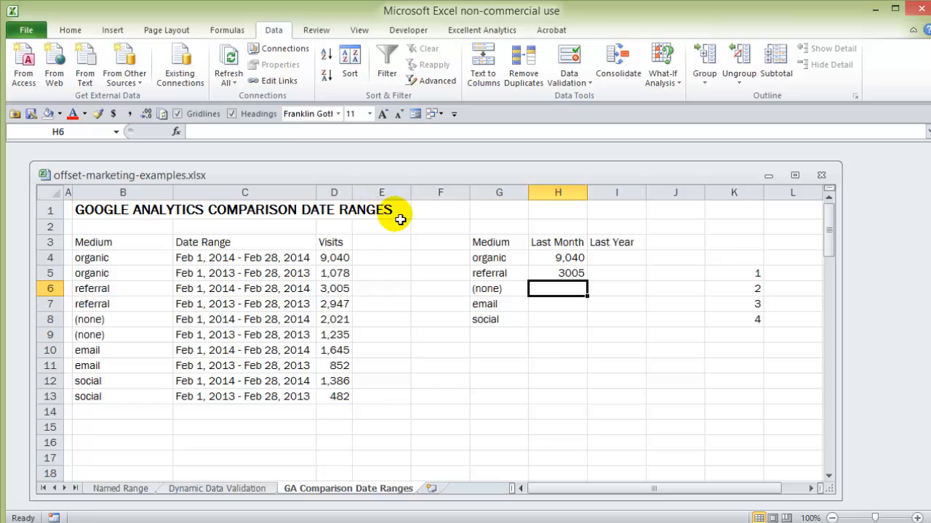
Fill the Last Month formula from H5 down to H8 and inspect the copied formula in H6
{"action": "left_click", "coordinate": [580, 273]}
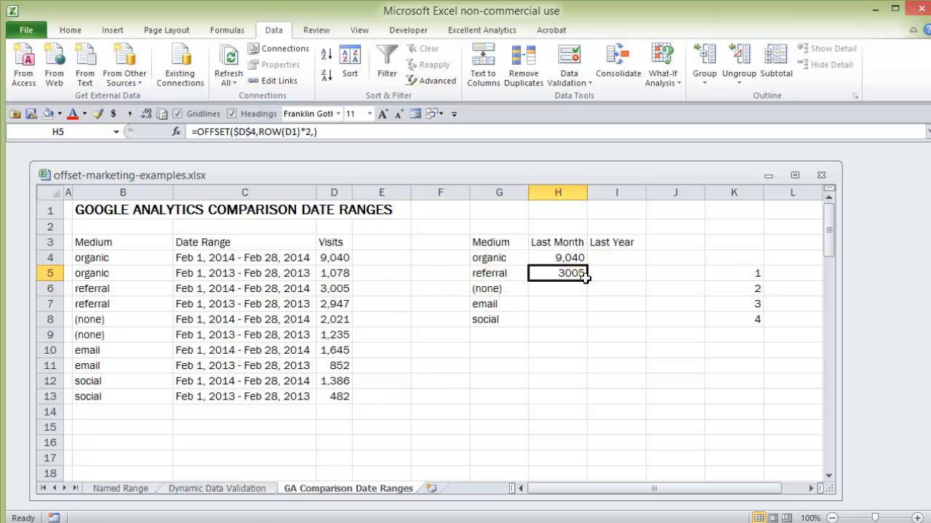
{"action": "left_click_drag", "start_coordinate": [593, 287], "coordinate": [587, 327]}
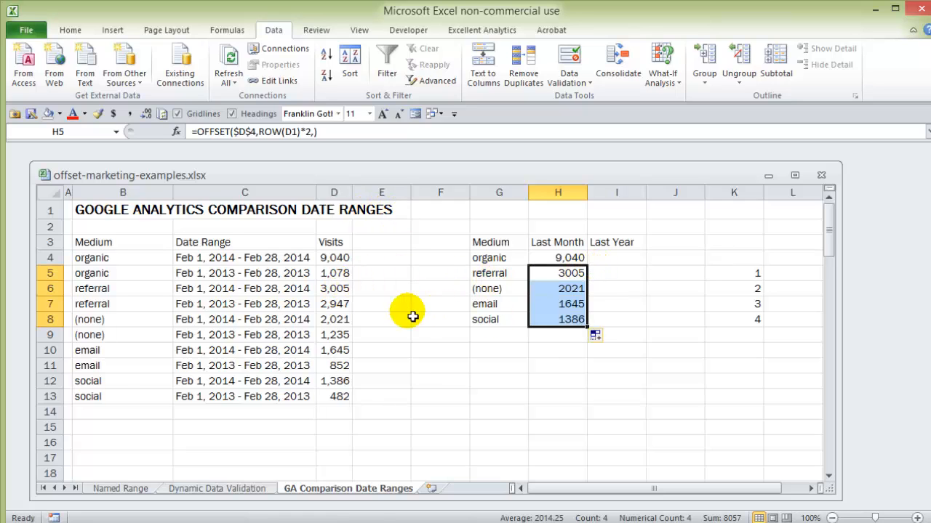
{"action": "left_click", "coordinate": [580, 291]}
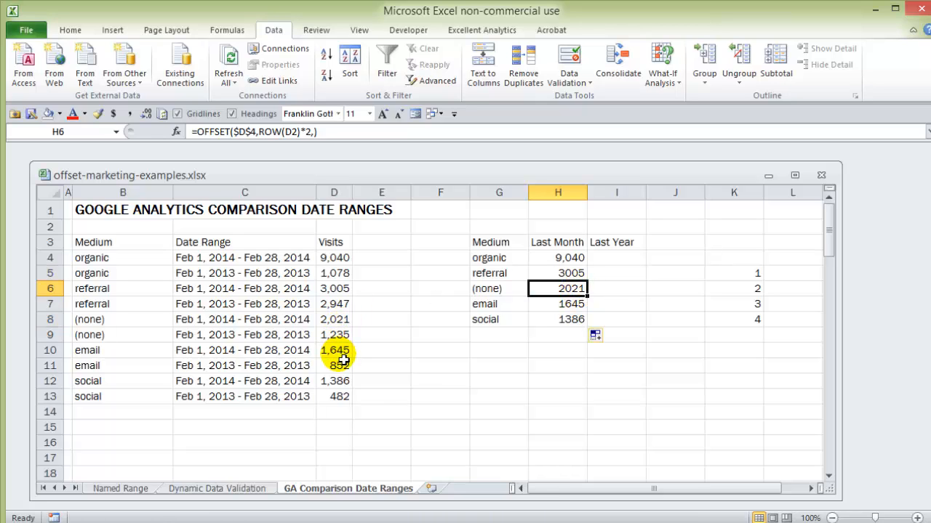
Enter =D5 in cell I4 to bring in last year's organic visits
{"action": "left_click", "coordinate": [599, 259]}
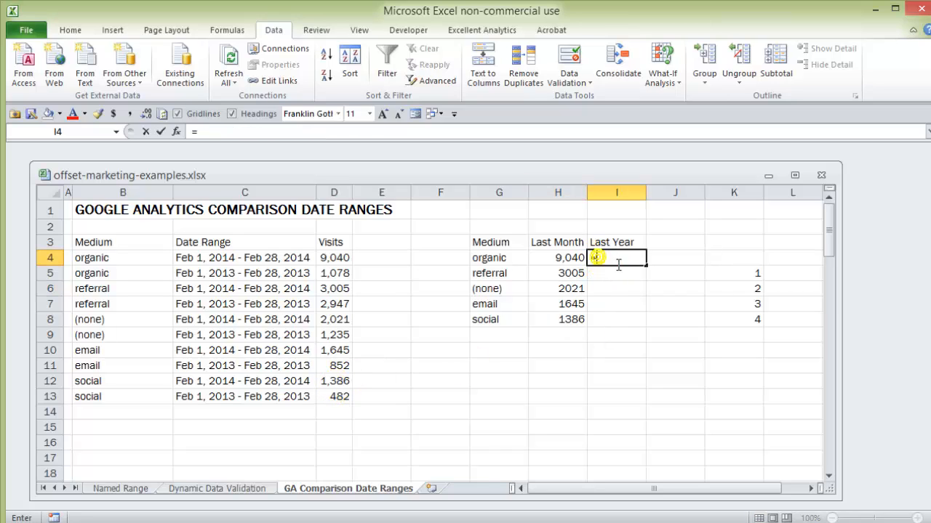
{"action": "type", "text": "="}
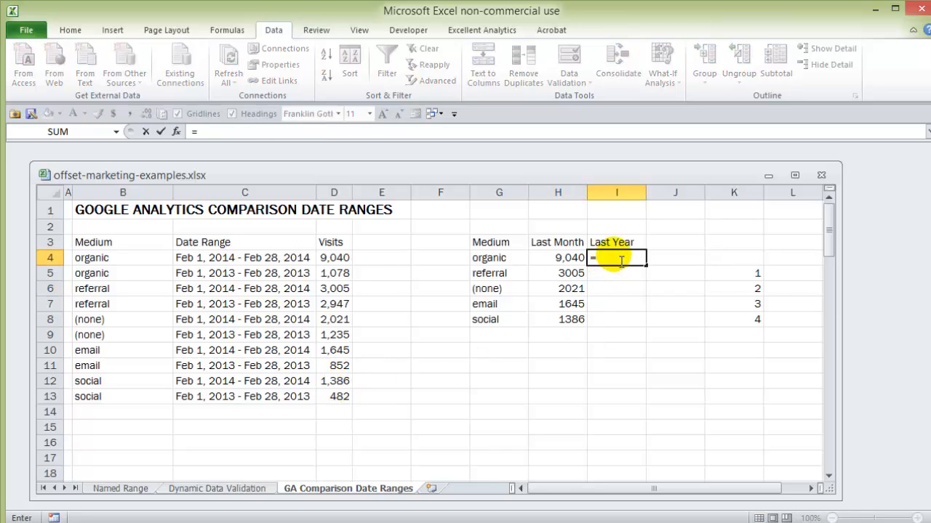
{"action": "left_click", "coordinate": [339, 280]}
{"action": "key", "text": "Return"}
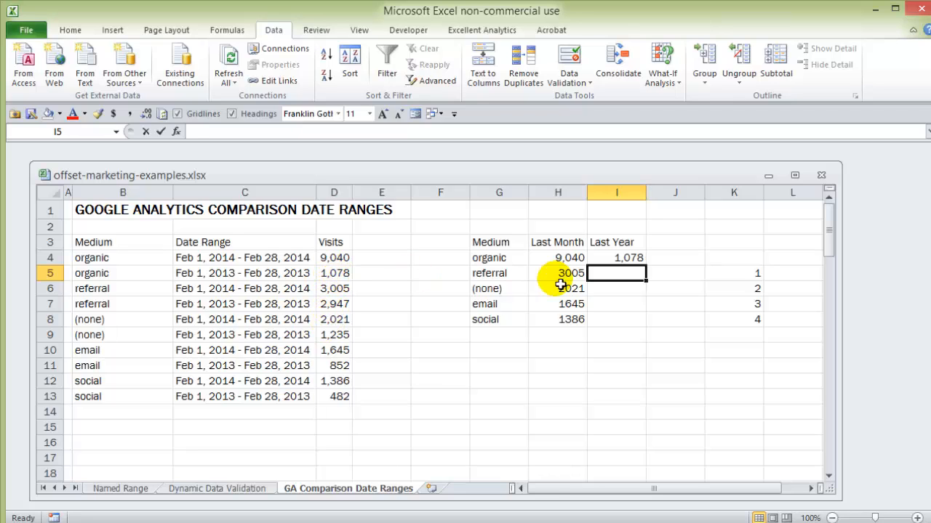
Enter =OFFSET($D$5,ROW(D1)*2,) in cell I5 to return last year's referral visits
{"action": "type", "text": "=OFFSET("}
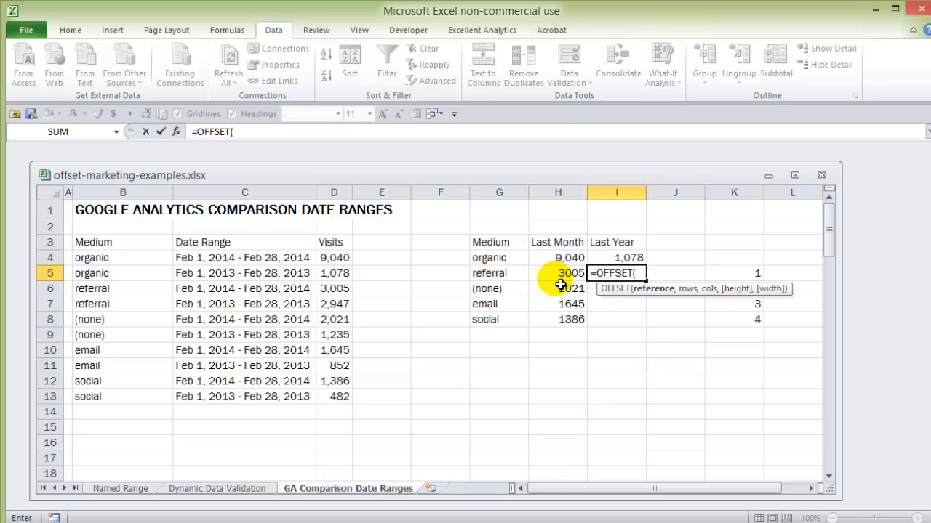
{"action": "left_click", "coordinate": [339, 277]}
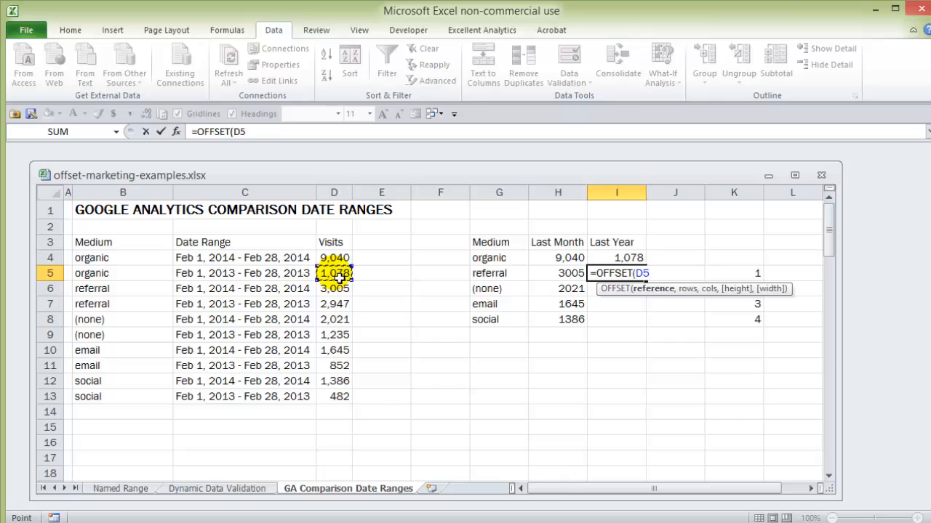
{"action": "key", "text": "F4"}
{"action": "type", "text": ","}
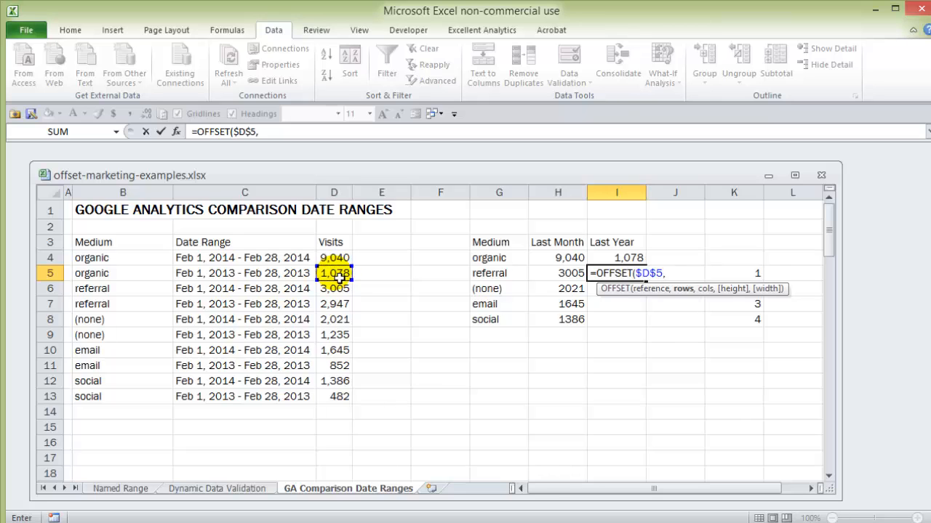
{"action": "type", "text": "row"}
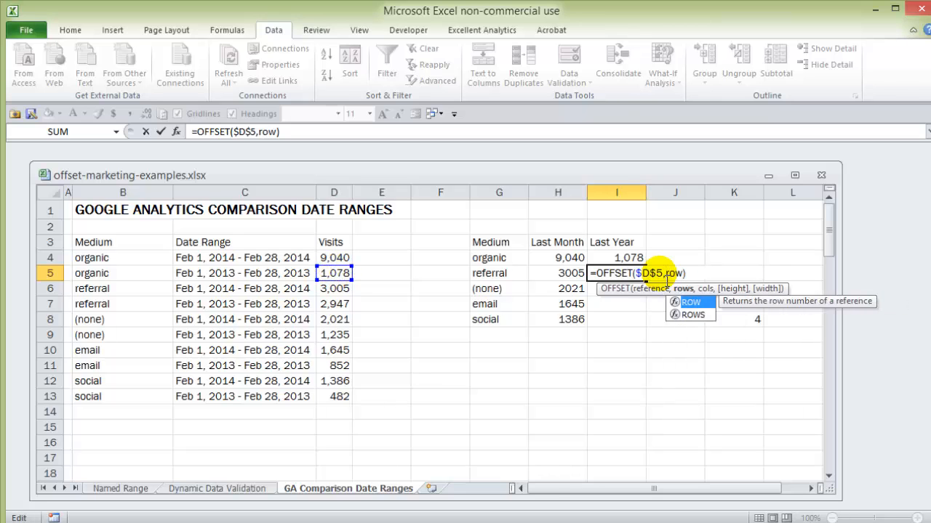
{"action": "key", "text": "Tab"}
{"action": "type", "text": "D1)"}
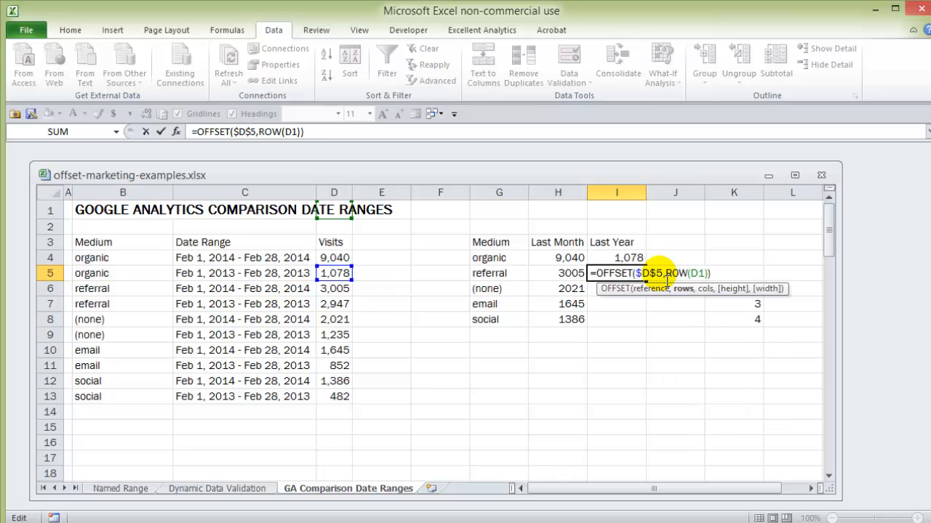
{"action": "type", "text": "*2"}
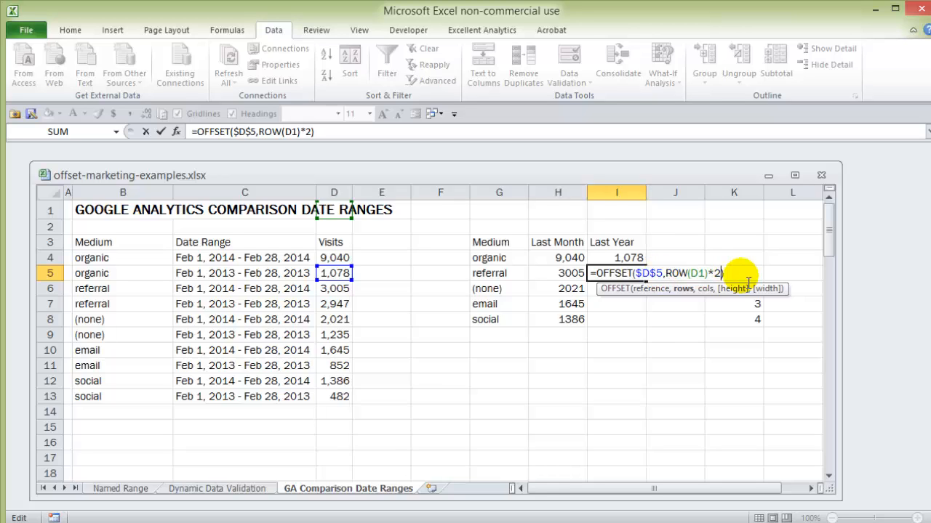
{"action": "type", "text": ","}
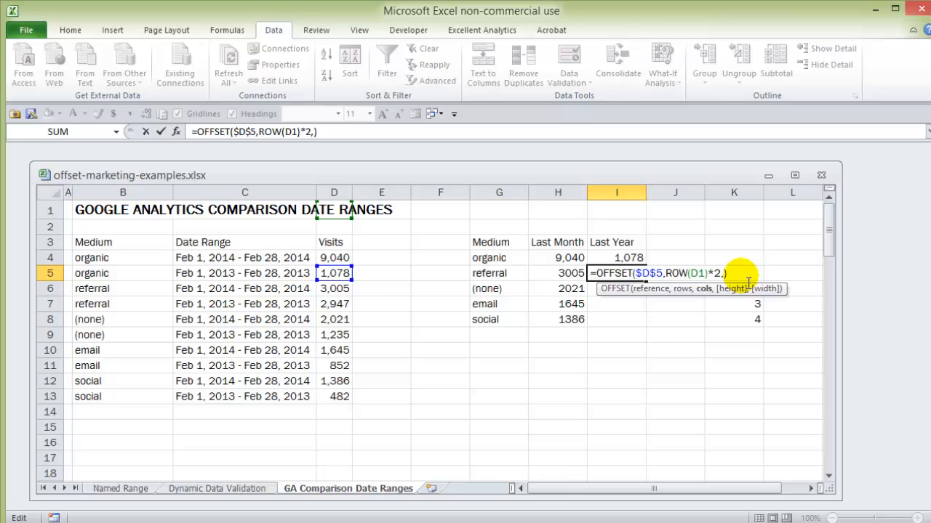
{"action": "key", "text": "Return"}
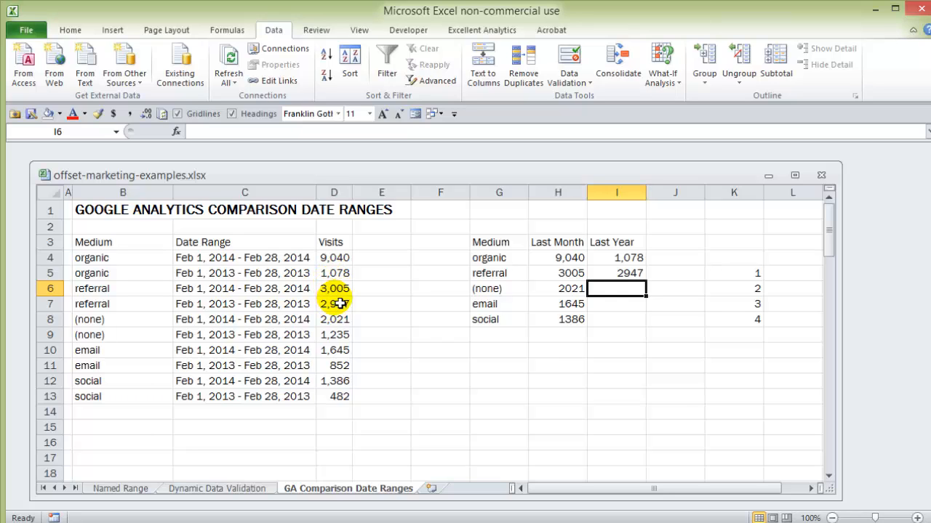
Fill the Last Year formula from I5 down to I8 and inspect the Last Month formula in H7
{"action": "left_click", "coordinate": [637, 278]}
{"action": "double_click", "coordinate": [646, 281]}
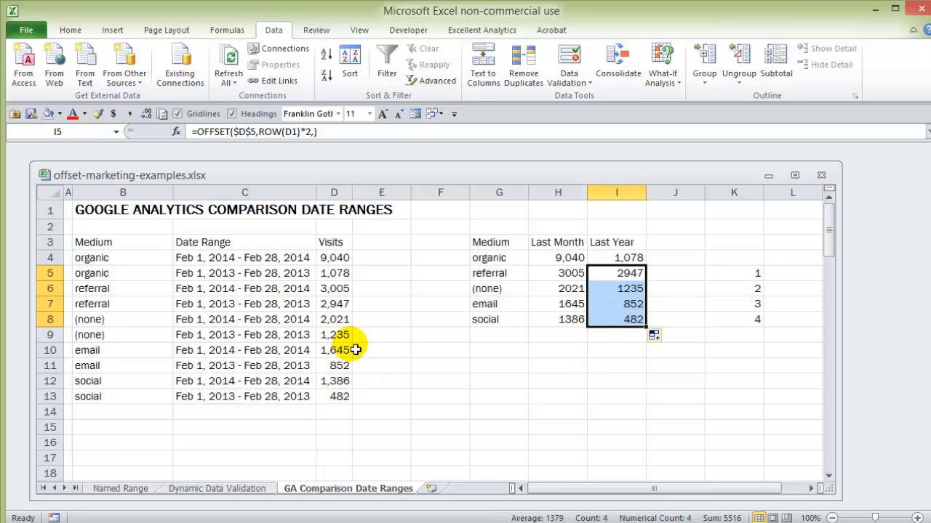
{"action": "left_click", "coordinate": [582, 309]}
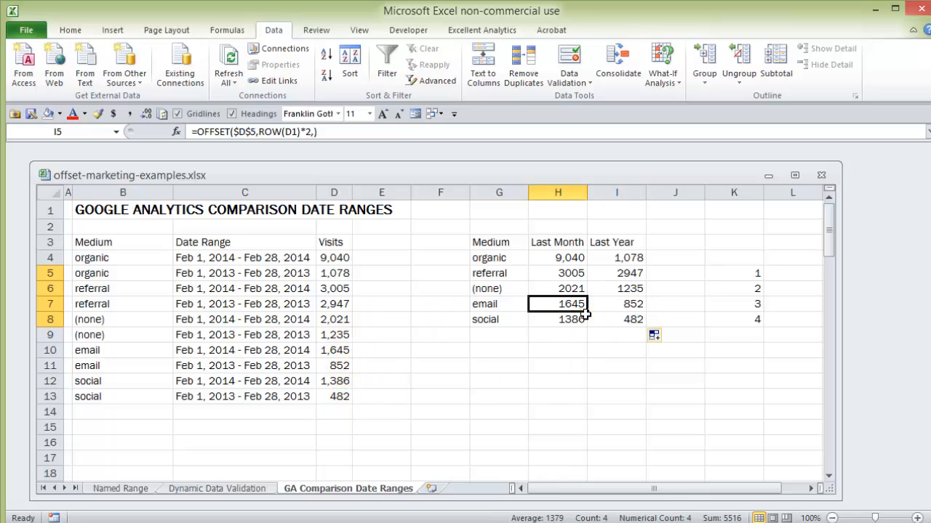
Insert a 2-D clustered column chart from the Medium, Last Month and Last Year table and shift it slightly down and to the right
{"action": "left_click", "coordinate": [525, 279]}
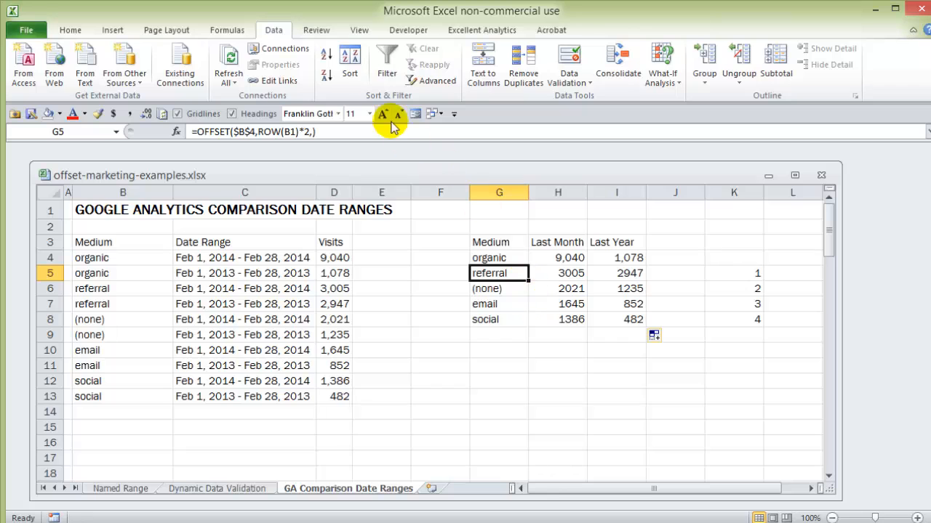
{"action": "left_click", "coordinate": [114, 30]}
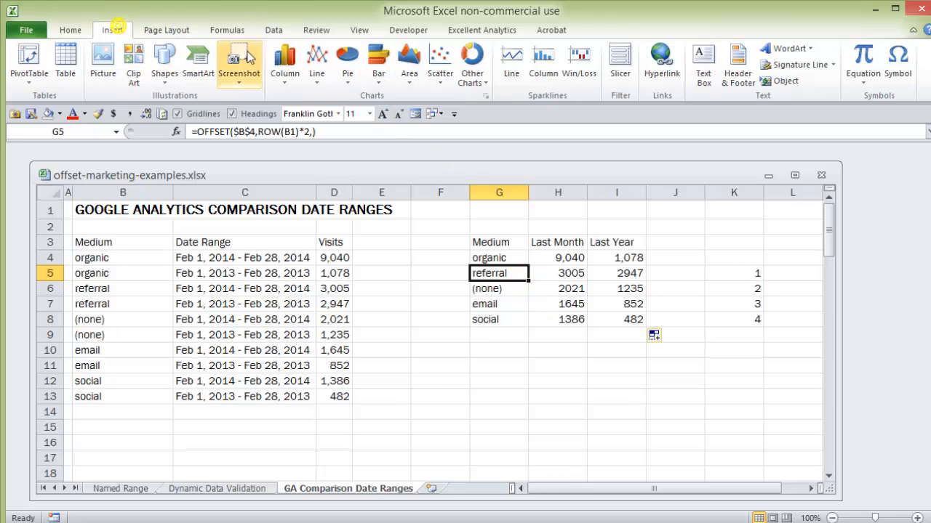
{"action": "left_click", "coordinate": [285, 65]}
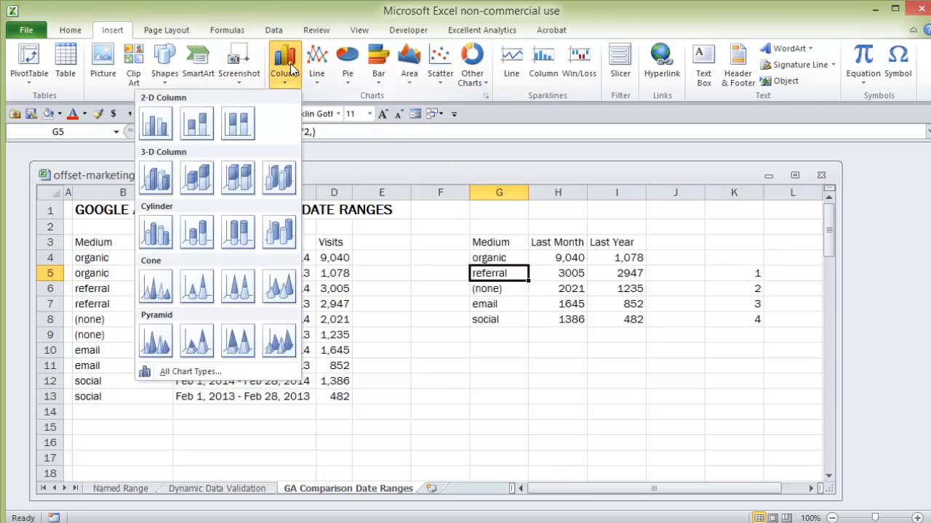
{"action": "left_click", "coordinate": [155, 128]}
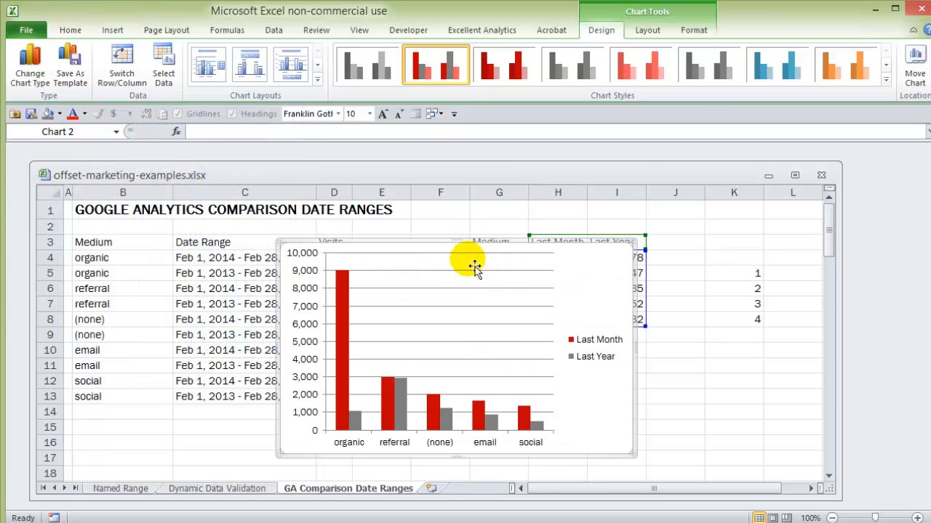
{"action": "left_click_drag", "start_coordinate": [599, 260], "coordinate": [632, 270]}
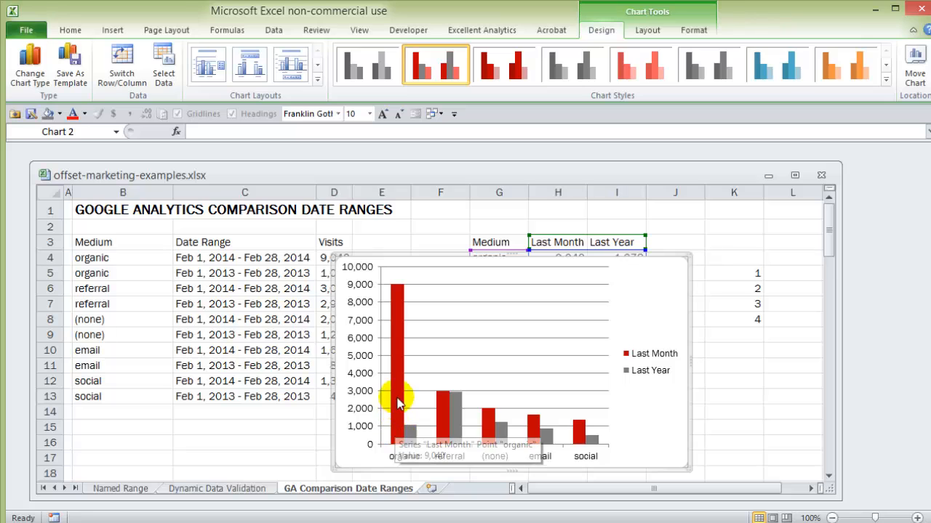
Reorder the chart's data series so that Last Year comes before Last Month
{"action": "right_click", "coordinate": [471, 356]}
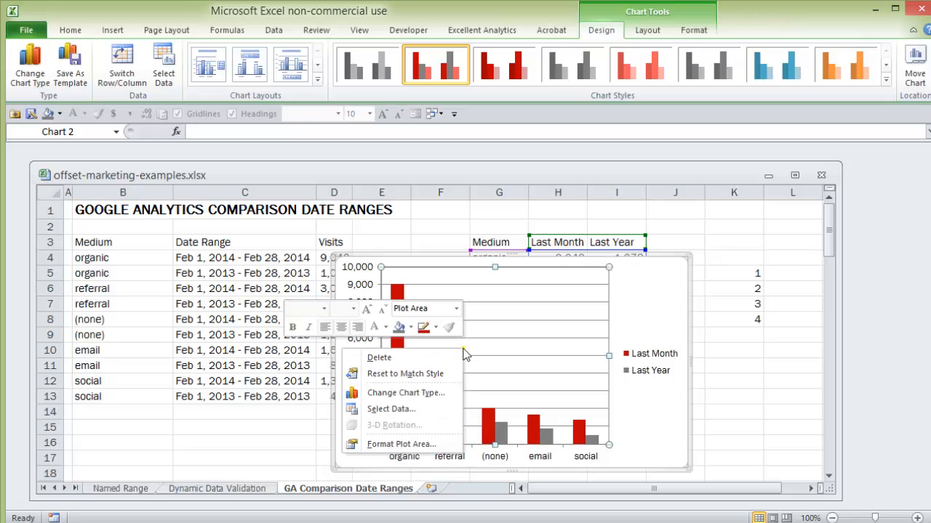
{"action": "left_click", "coordinate": [427, 411]}
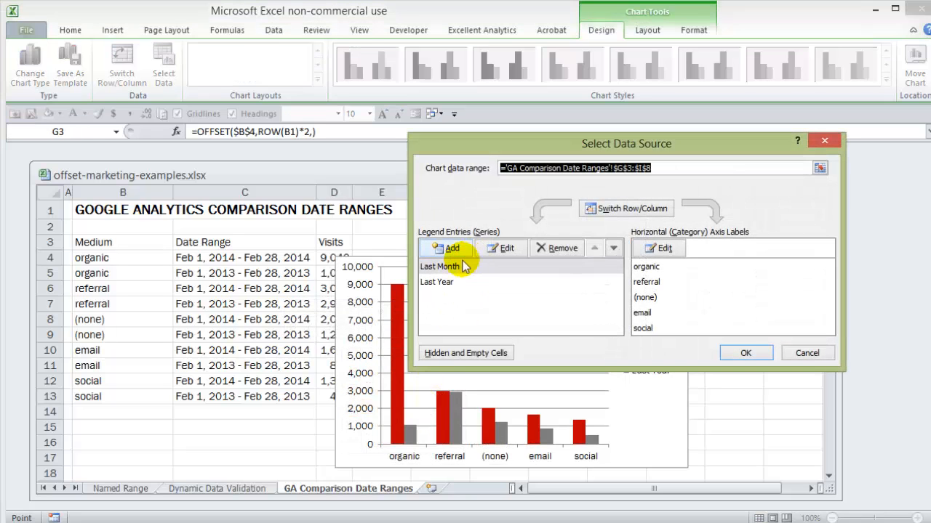
{"action": "left_click", "coordinate": [429, 283]}
{"action": "left_click", "coordinate": [591, 247]}
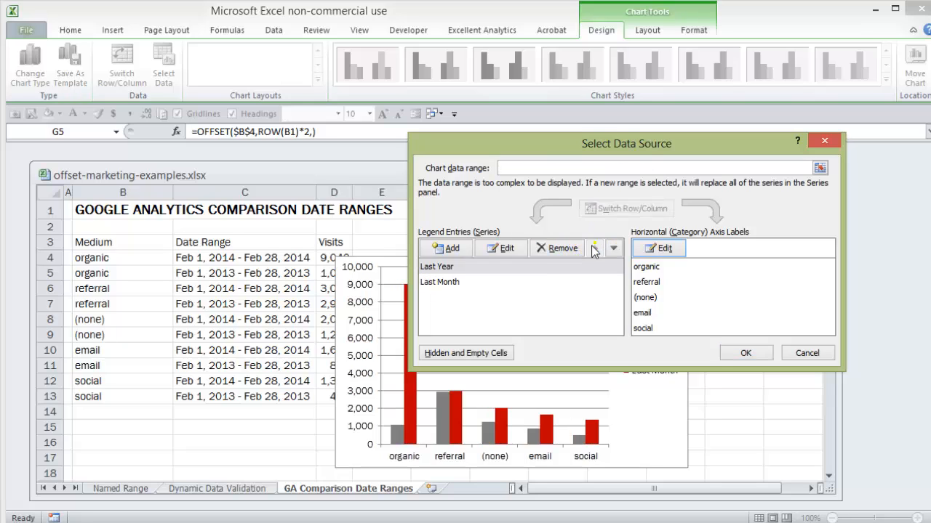
{"action": "left_click", "coordinate": [445, 268]}
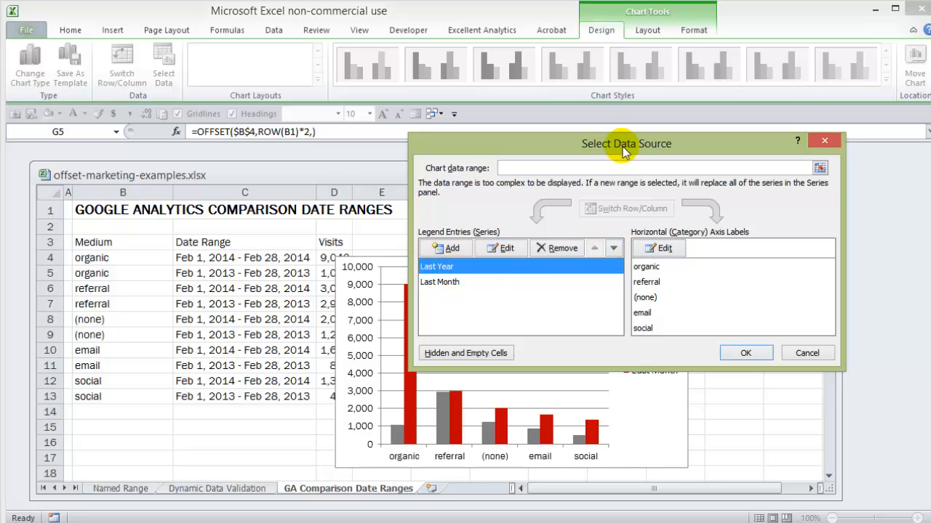
{"action": "left_click_drag", "start_coordinate": [626, 145], "coordinate": [681, 106]}
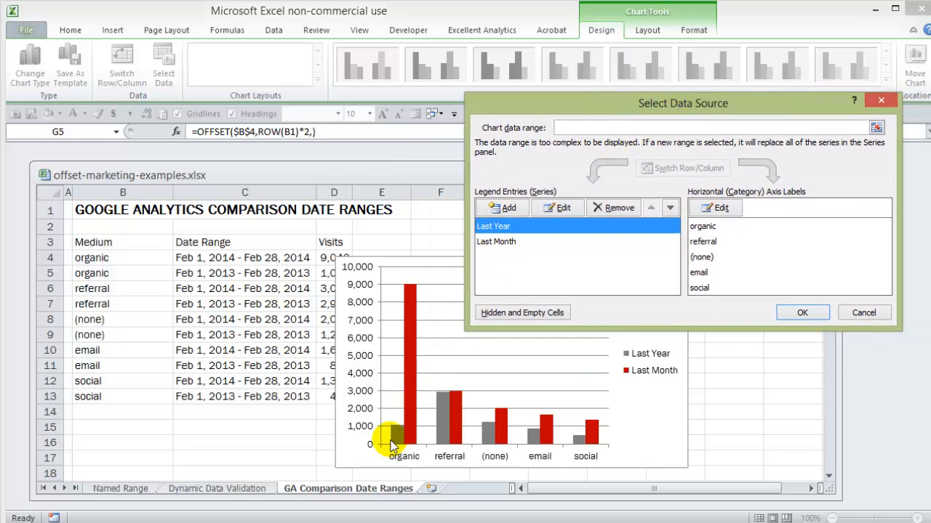
{"action": "left_click", "coordinate": [800, 311]}
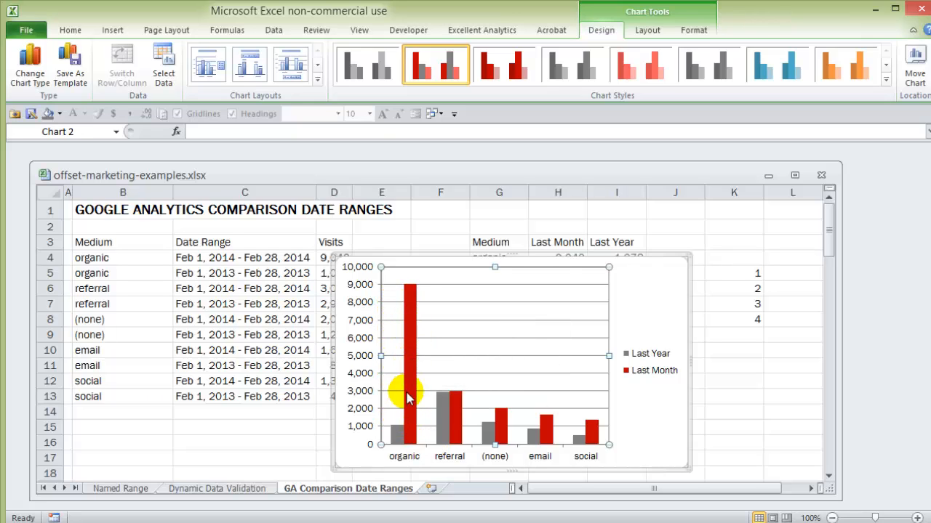
Delete the chart's horizontal gridlines and set the legend position to Top
{"action": "left_click", "coordinate": [478, 373]}
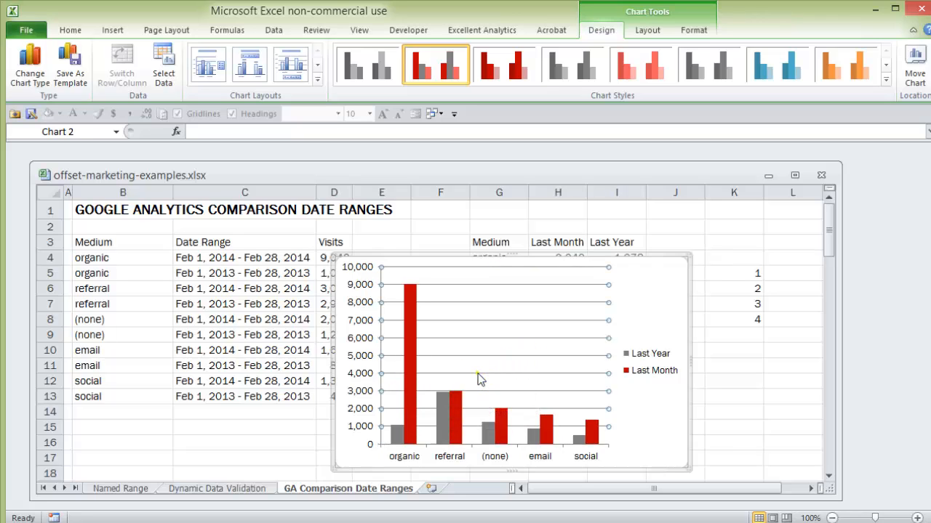
{"action": "key", "text": "Delete"}
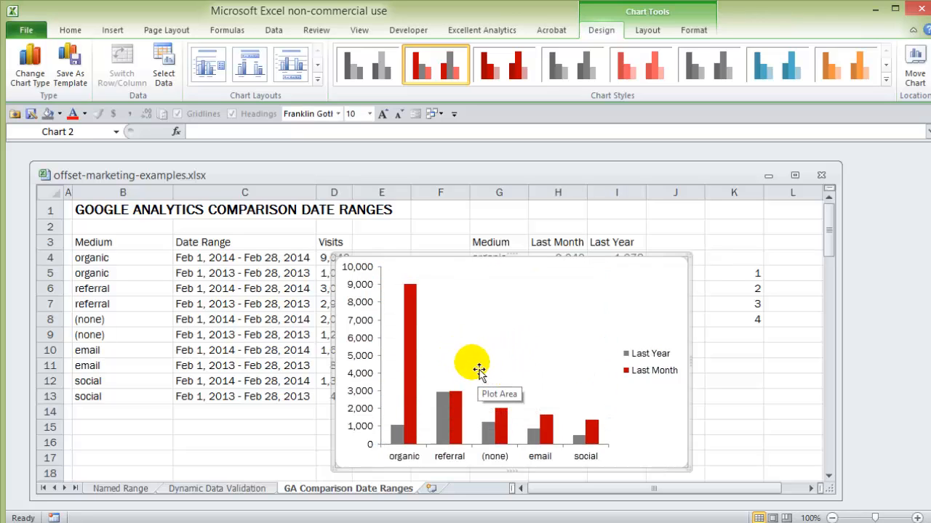
{"action": "left_click", "coordinate": [632, 371]}
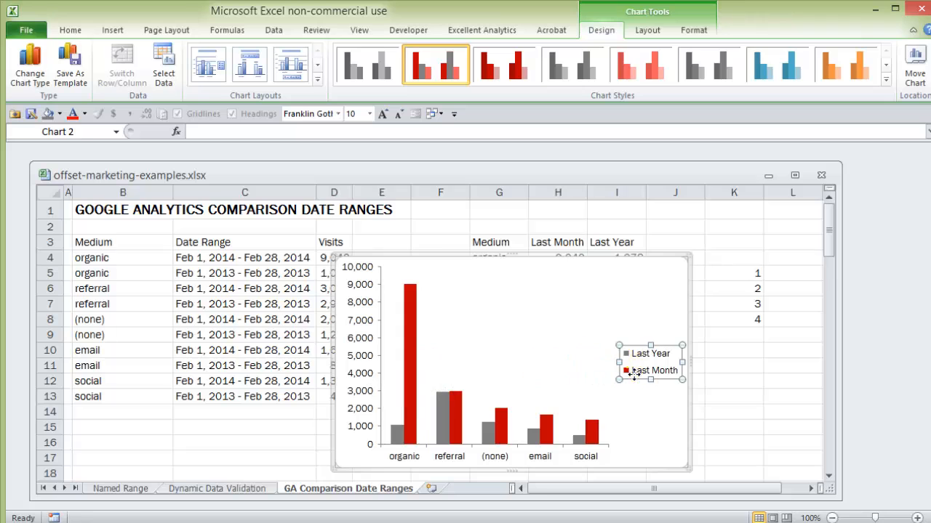
{"action": "left_click", "coordinate": [631, 355]}
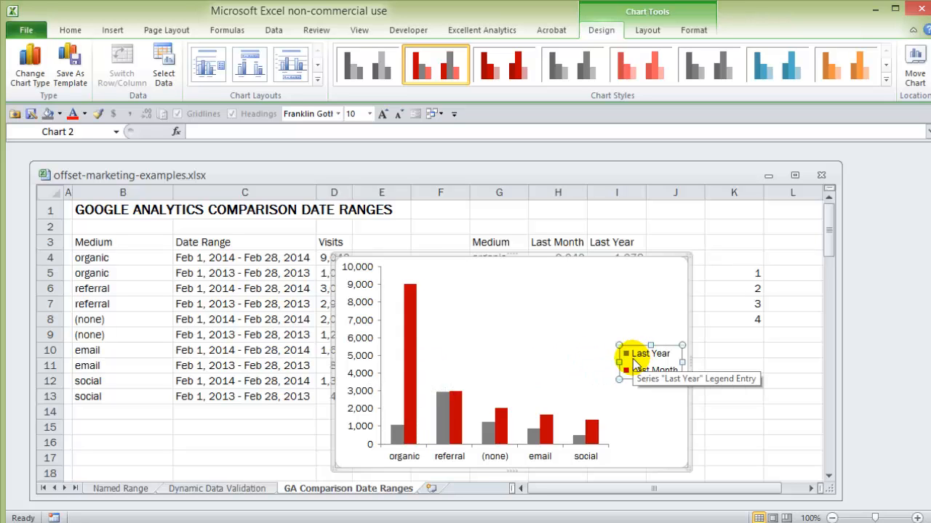
{"action": "key", "text": "ctrl+1"}
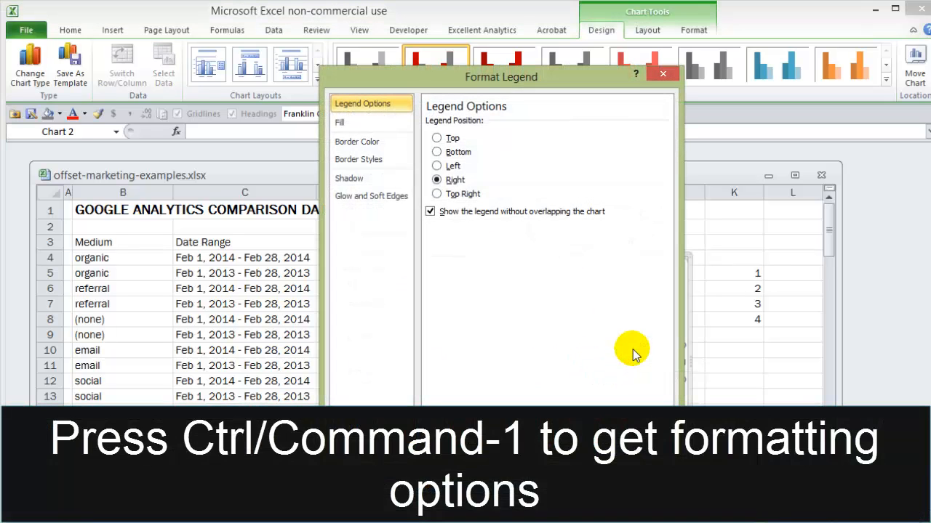
{"action": "left_click", "coordinate": [436, 138]}
{"action": "left_click", "coordinate": [647, 441]}
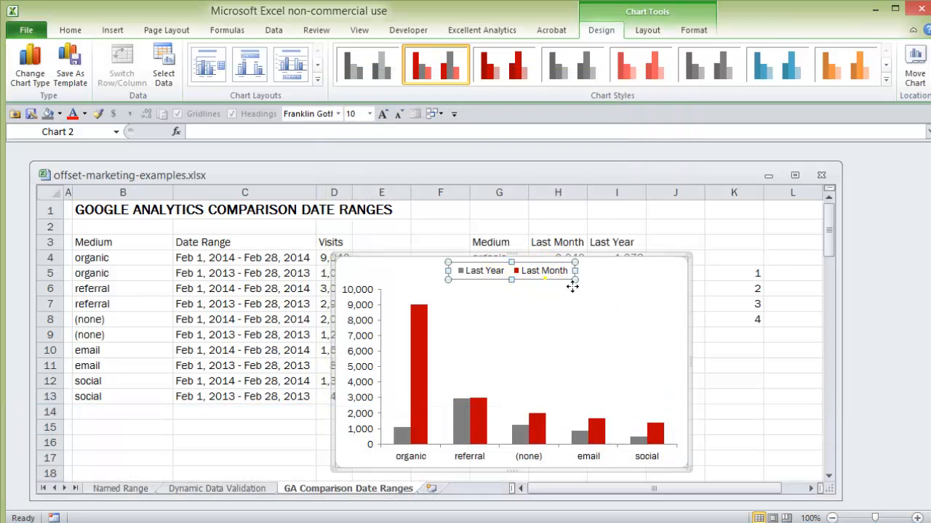
Place the legend in the chart's upper-right corner and move the chart slightly down and to the right
{"action": "left_click_drag", "start_coordinate": [573, 287], "coordinate": [654, 283]}
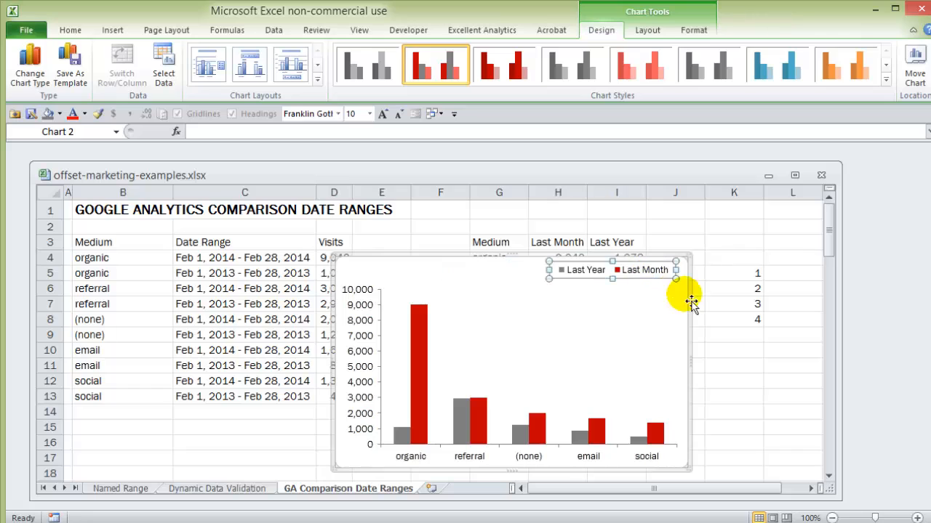
{"action": "left_click_drag", "start_coordinate": [635, 326], "coordinate": [653, 337]}
{"action": "left_click", "coordinate": [641, 284]}
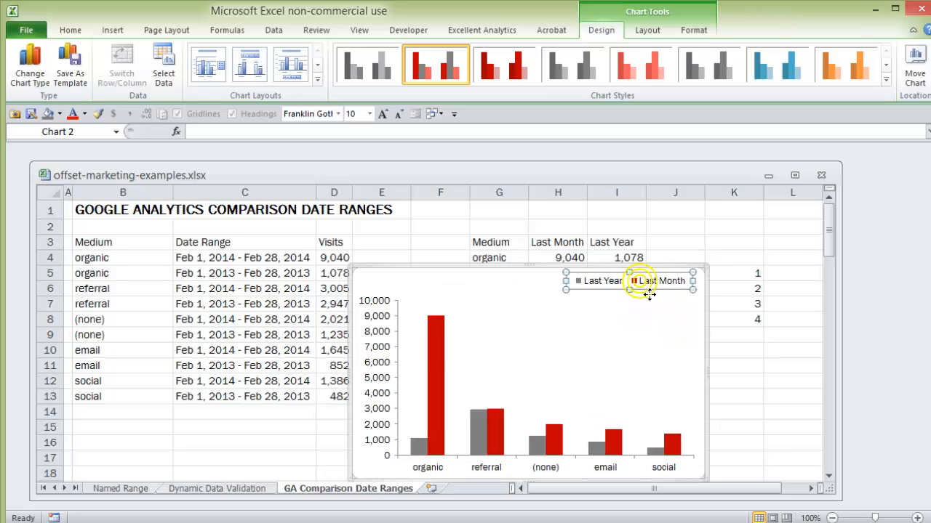
{"action": "left_click_drag", "start_coordinate": [648, 302], "coordinate": [625, 346]}
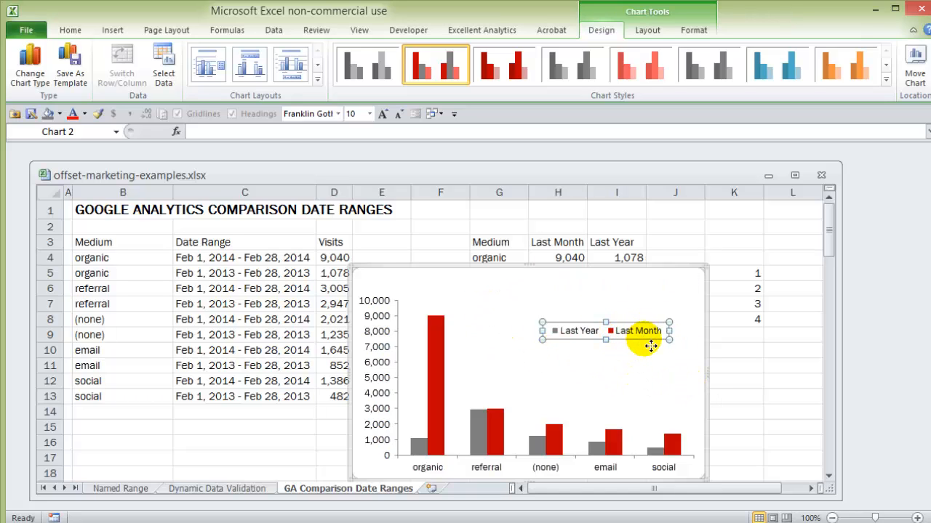
{"action": "left_click_drag", "start_coordinate": [668, 318], "coordinate": [676, 295]}
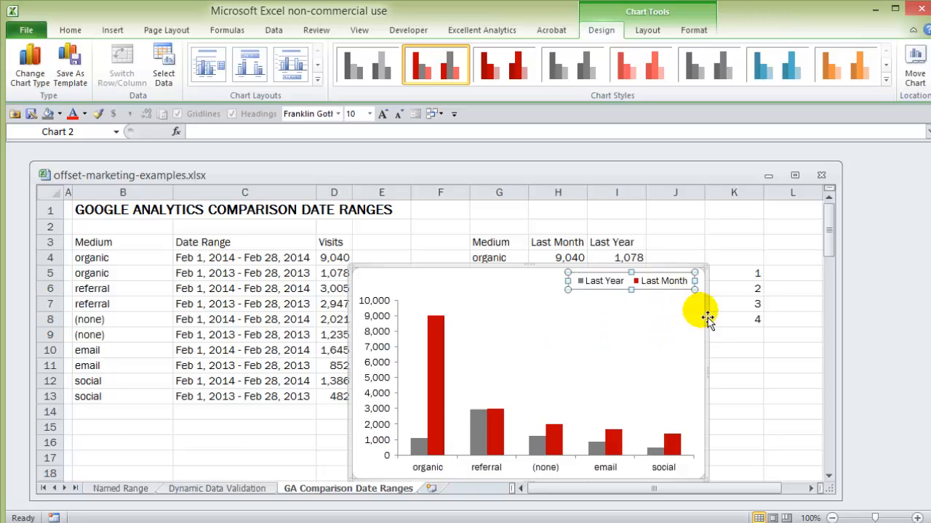